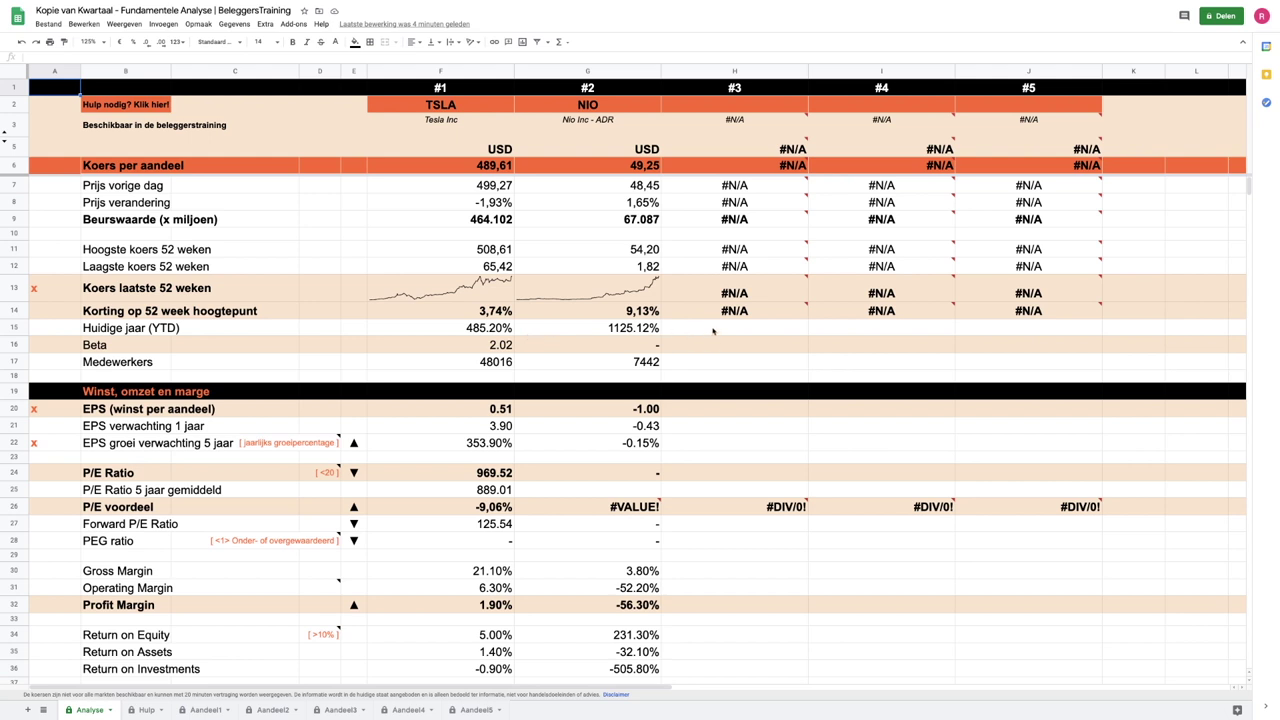
Enter the tickers AAPL and MSFT as stocks #3 and #4 on the Analyse sheet.
{"action": "left_click", "coordinate": [728, 112]}
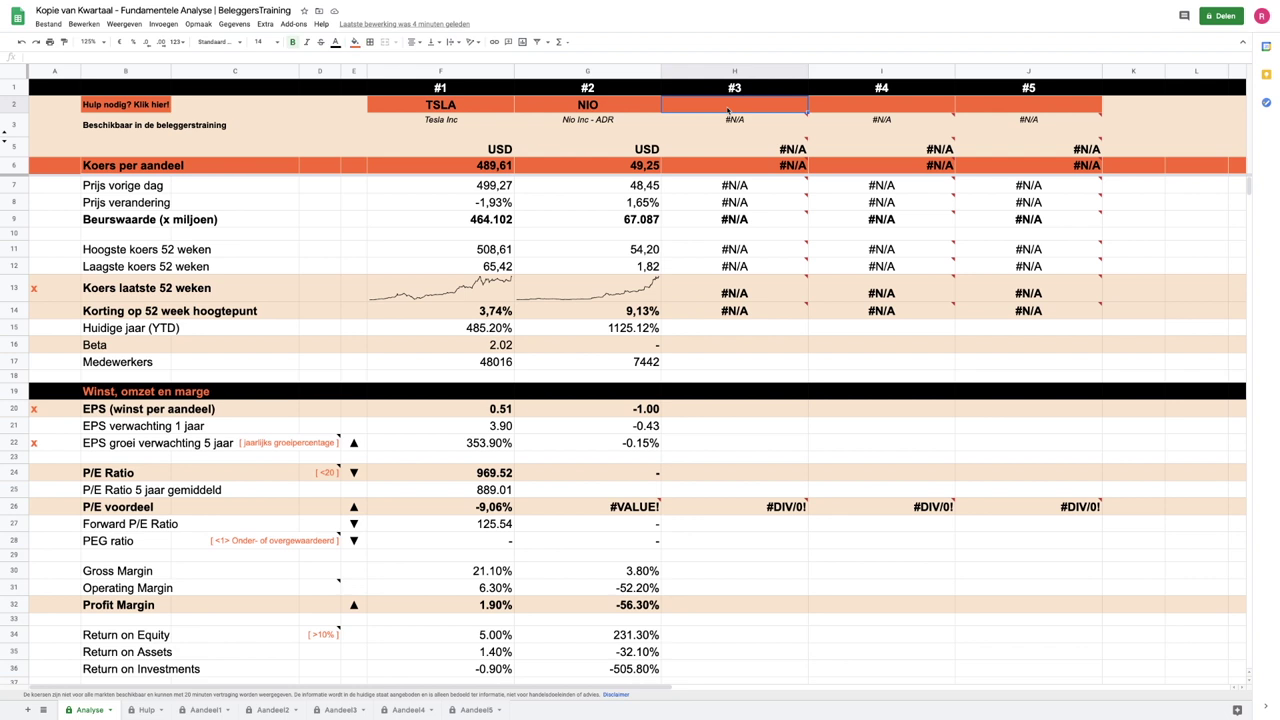
{"action": "type", "text": "AAPL"}
{"action": "key", "text": "Tab"}
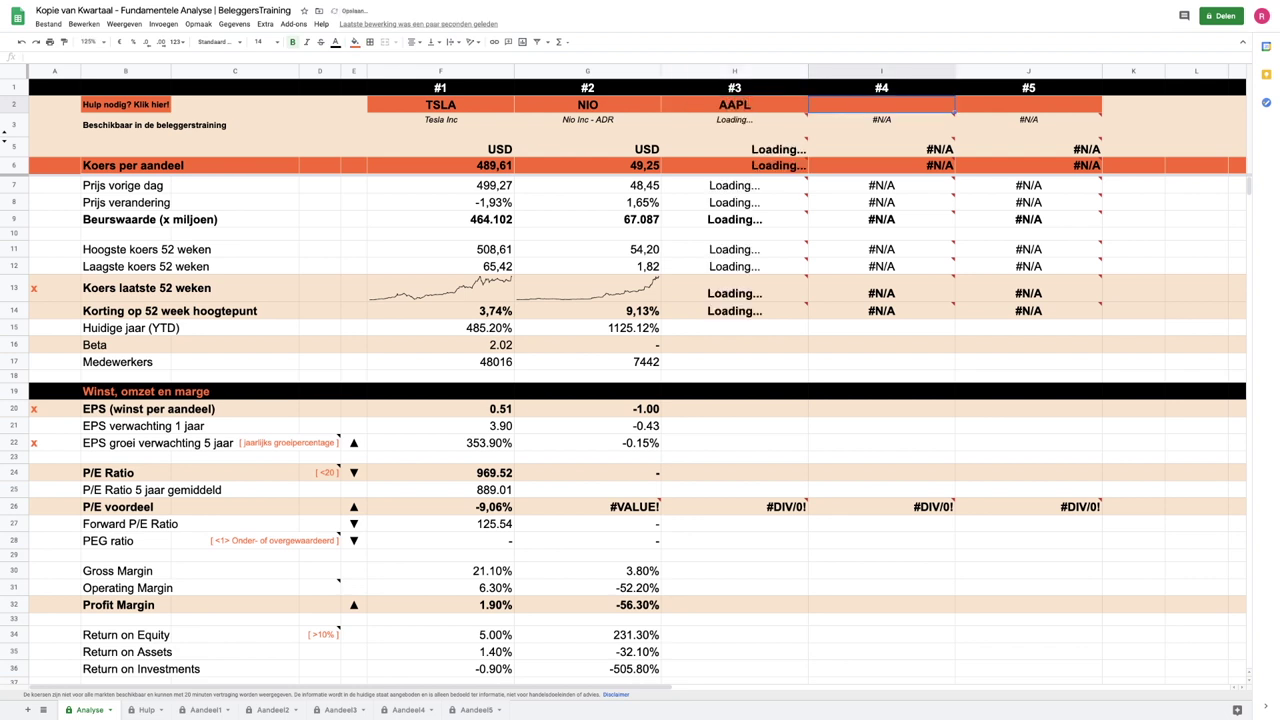
{"action": "type", "text": "MSFT"}
{"action": "key", "text": "Tab"}
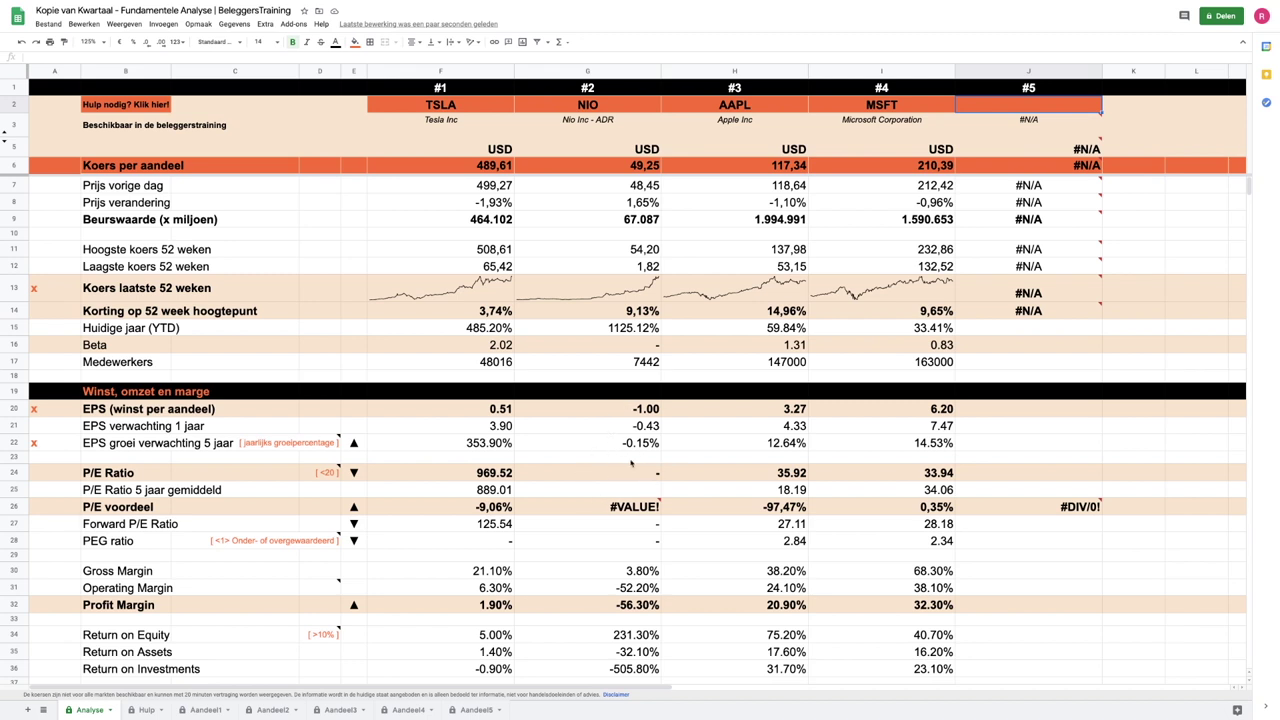
Set stock #3 to FUV, stock #4 to XPEV and stock #5 to HYLN in the ticker row.
{"action": "left_click", "coordinate": [745, 105]}
{"action": "type", "text": "FUV"}
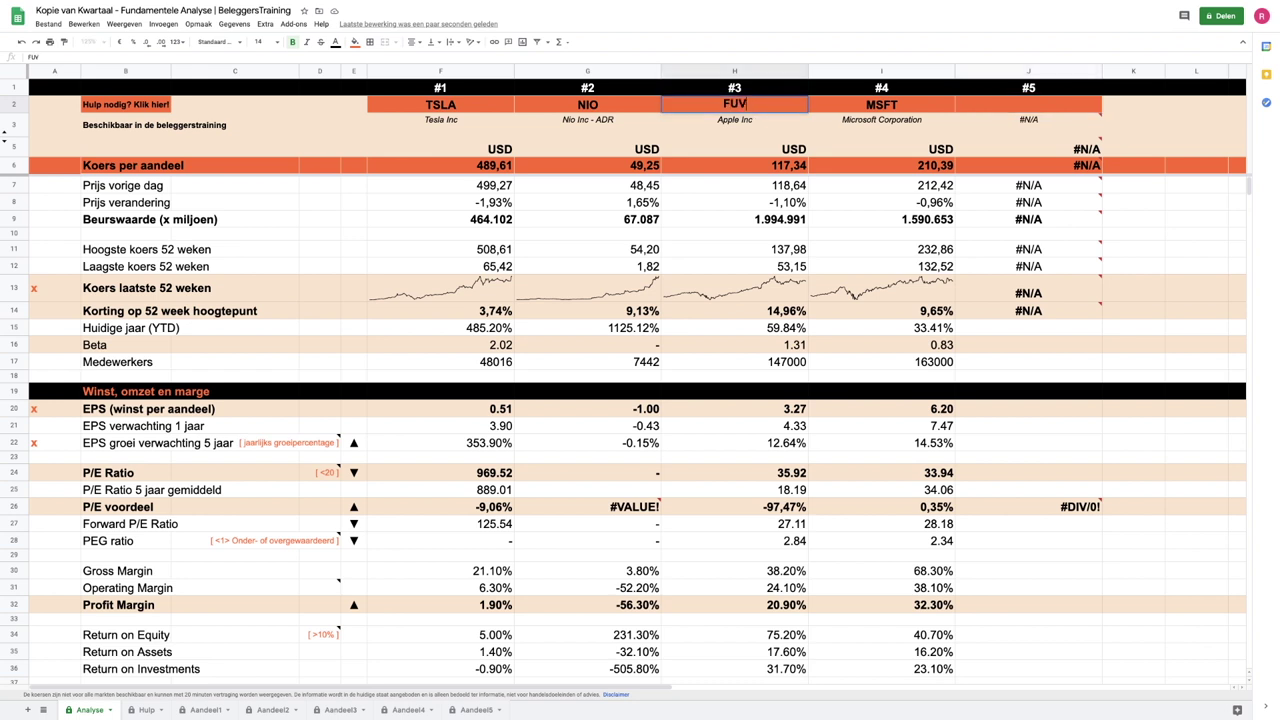
{"action": "key", "text": "Tab"}
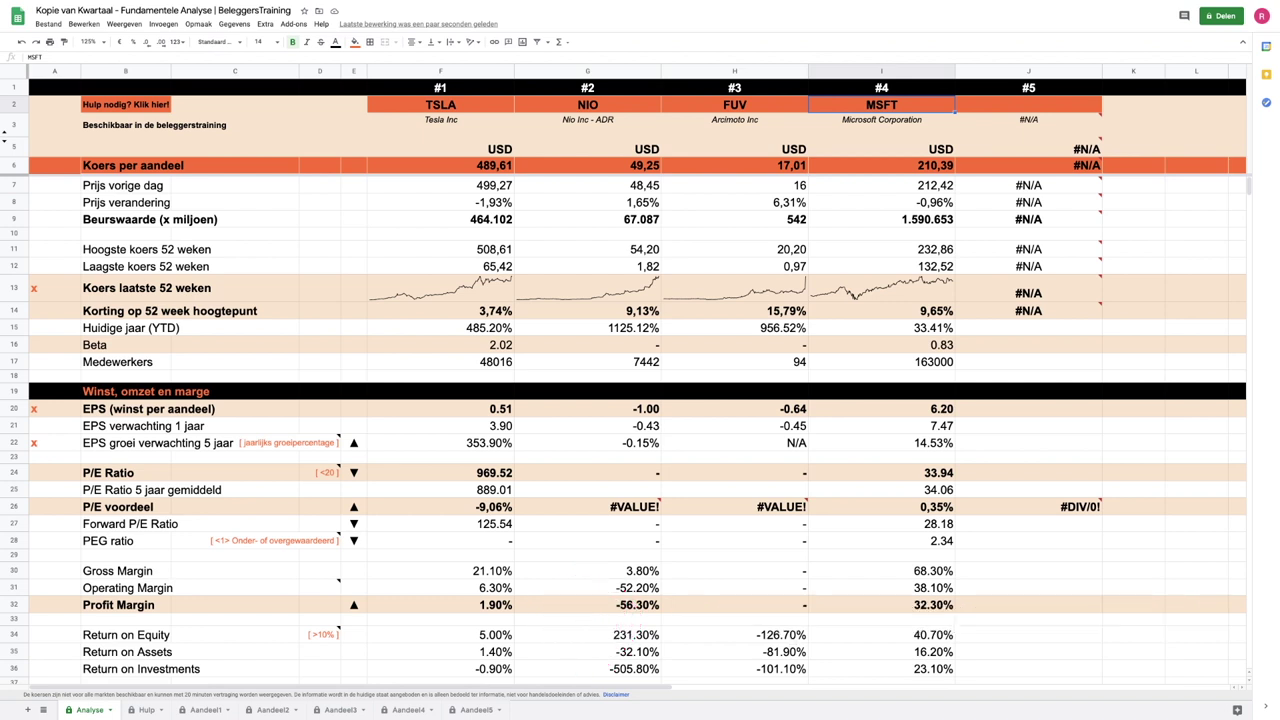
{"action": "type", "text": "XPEV"}
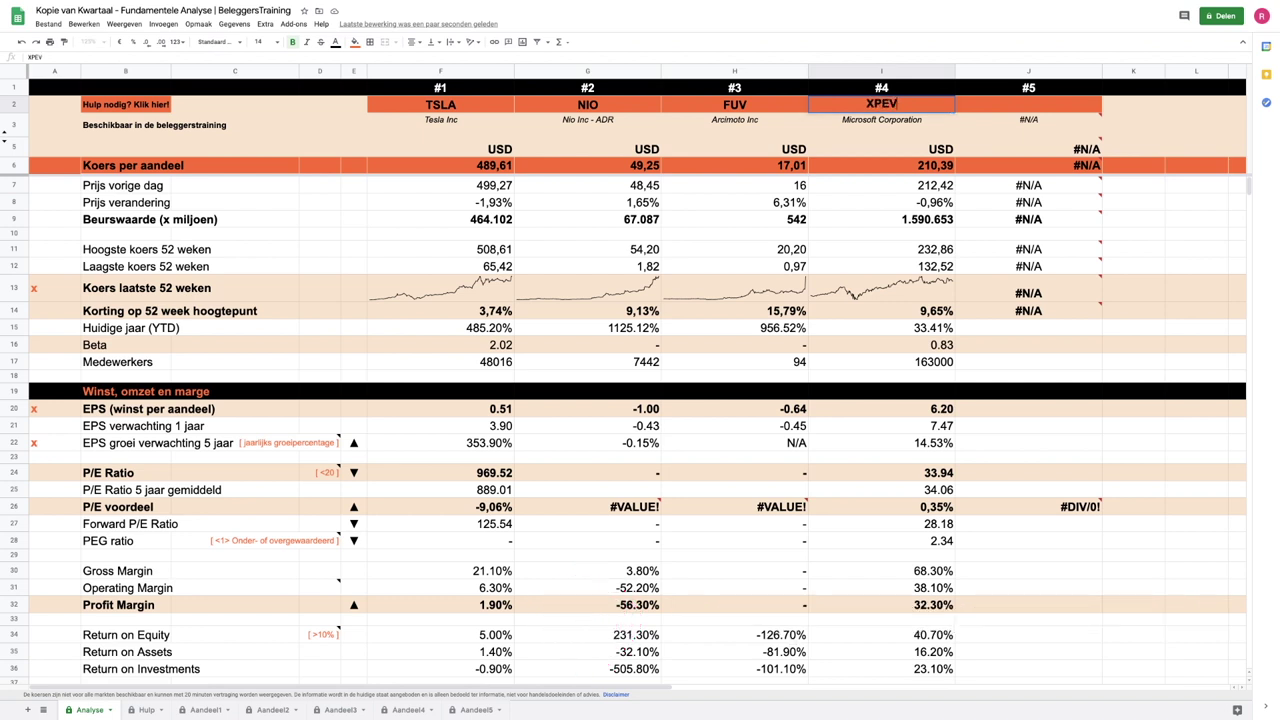
{"action": "key", "text": "Tab"}
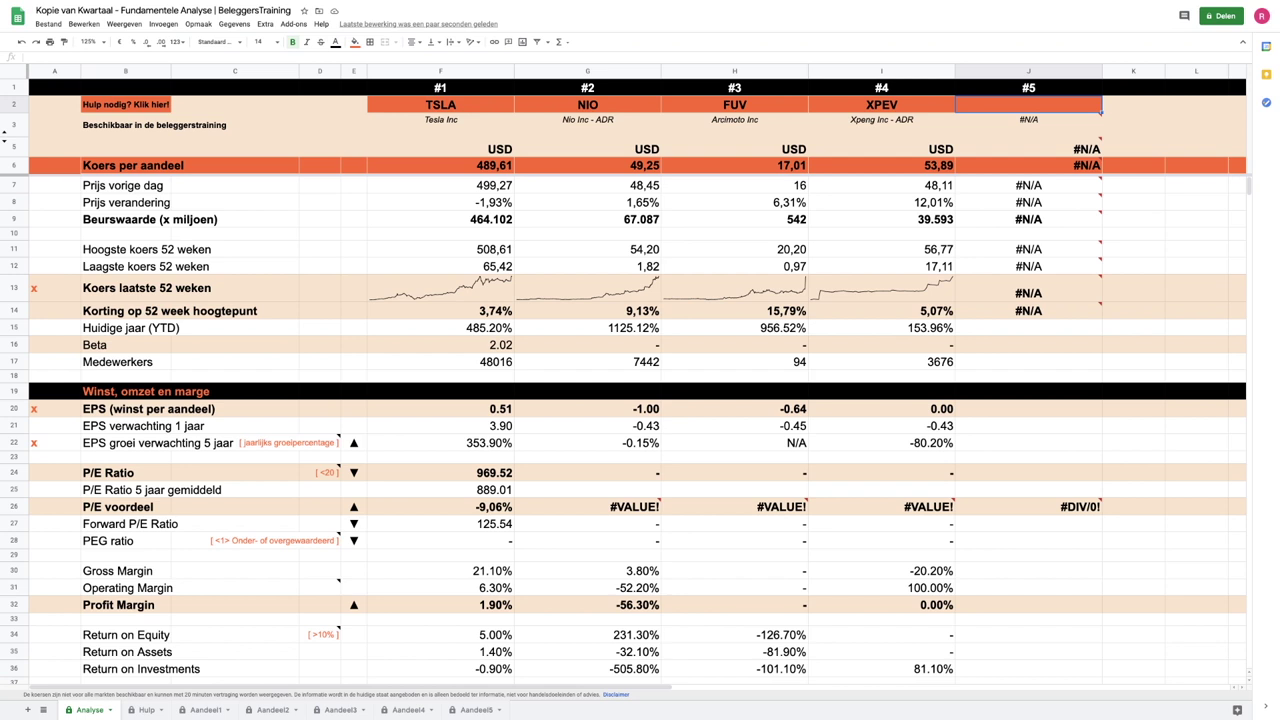
{"action": "type", "text": "HYLN"}
{"action": "key", "text": "Tab"}
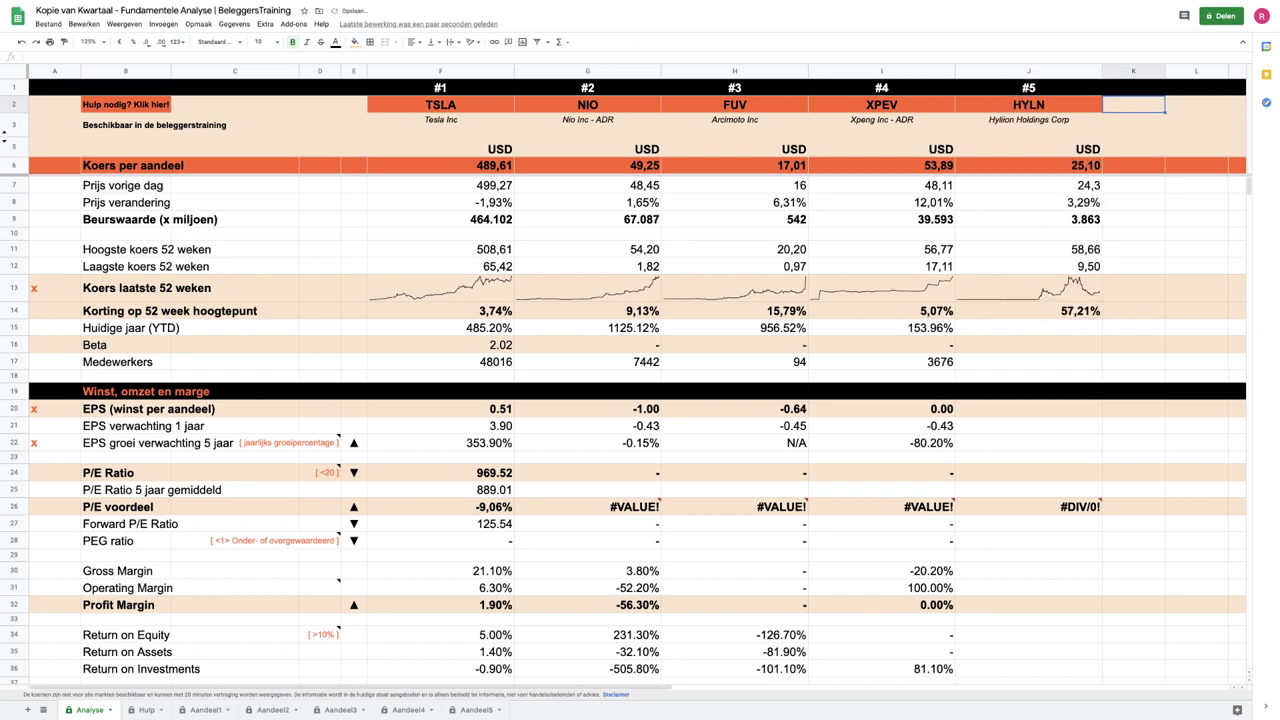
Check the figures of stock #5 down to the analyst section and replace its ticker with CIIC.
{"action": "left_click", "coordinate": [1028, 104]}
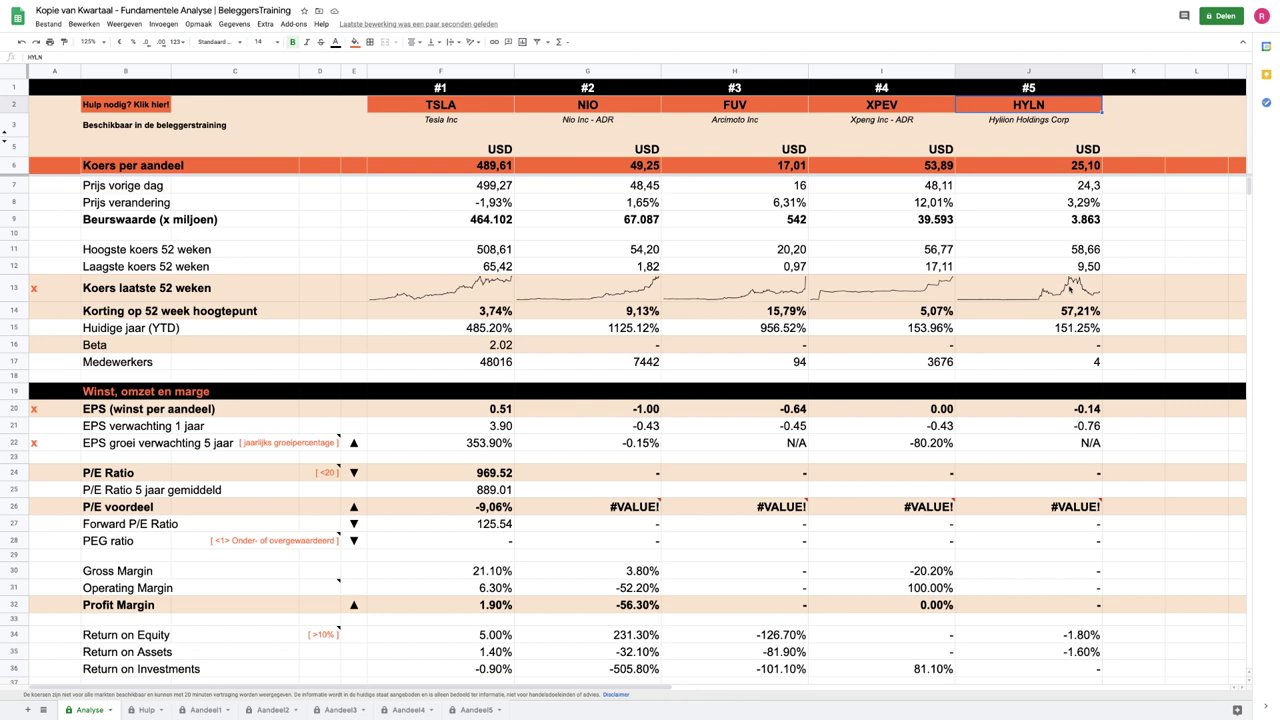
{"action": "scroll", "coordinate": [1059, 547], "scroll_direction": "down", "scroll_amount": 5}
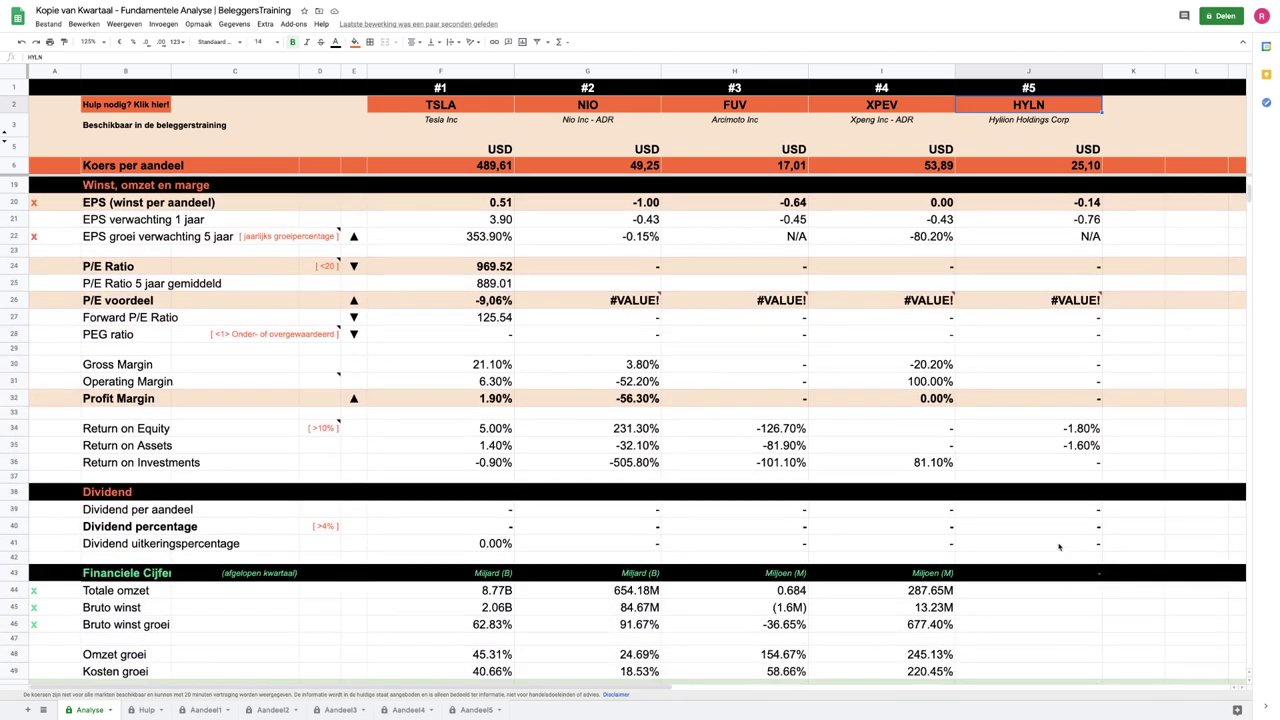
{"action": "scroll", "coordinate": [1047, 546], "scroll_direction": "down", "scroll_amount": 2}
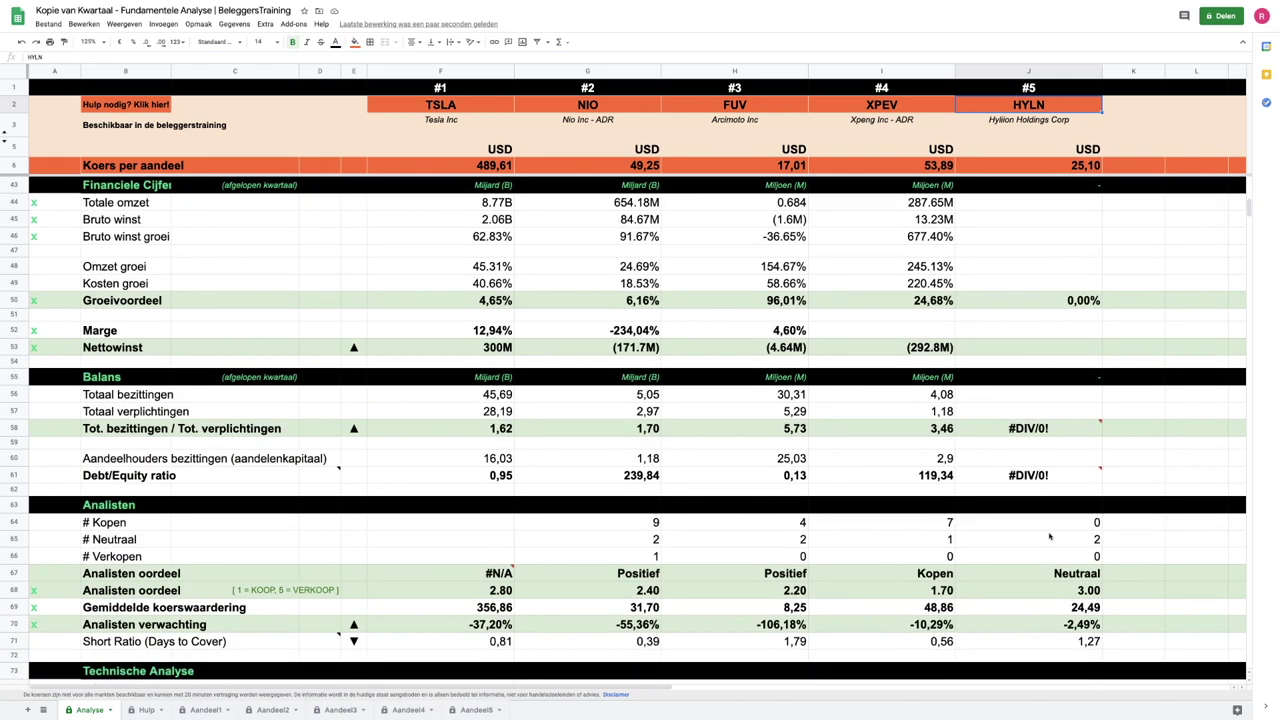
{"action": "scroll", "coordinate": [1049, 537], "scroll_direction": "up", "scroll_amount": 7}
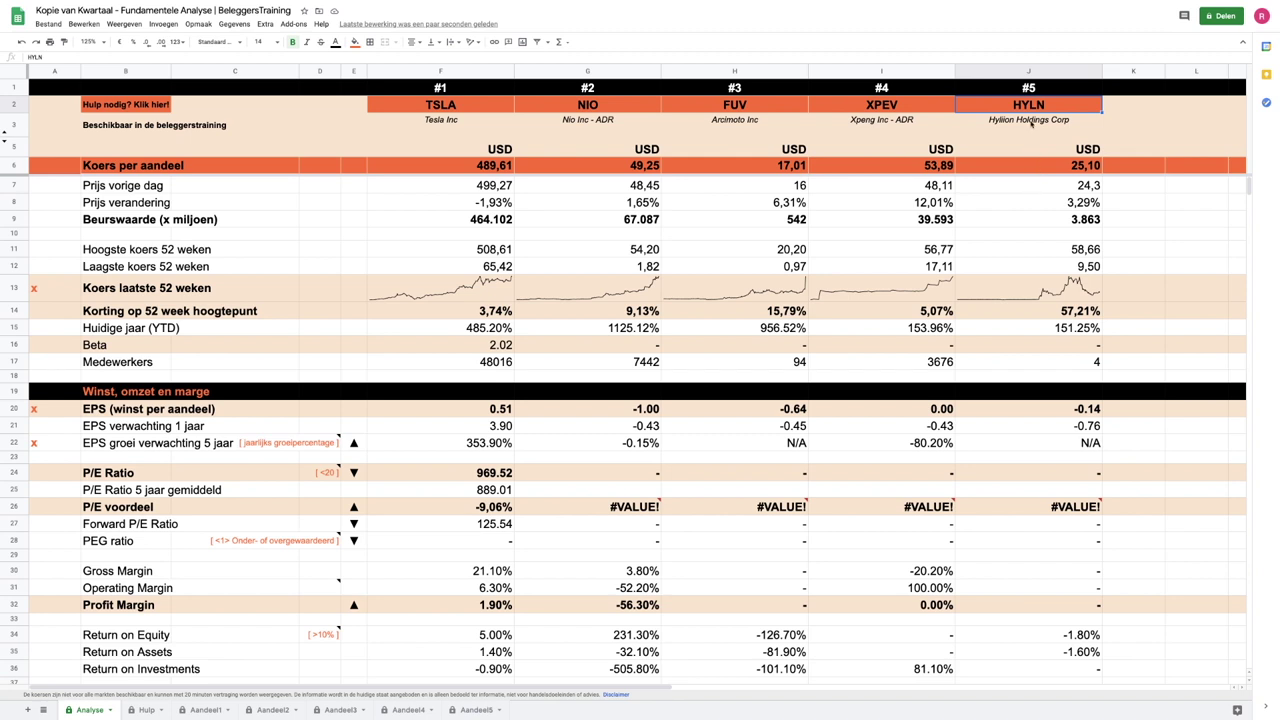
{"action": "type", "text": "CIIC"}
{"action": "key", "text": "Return"}
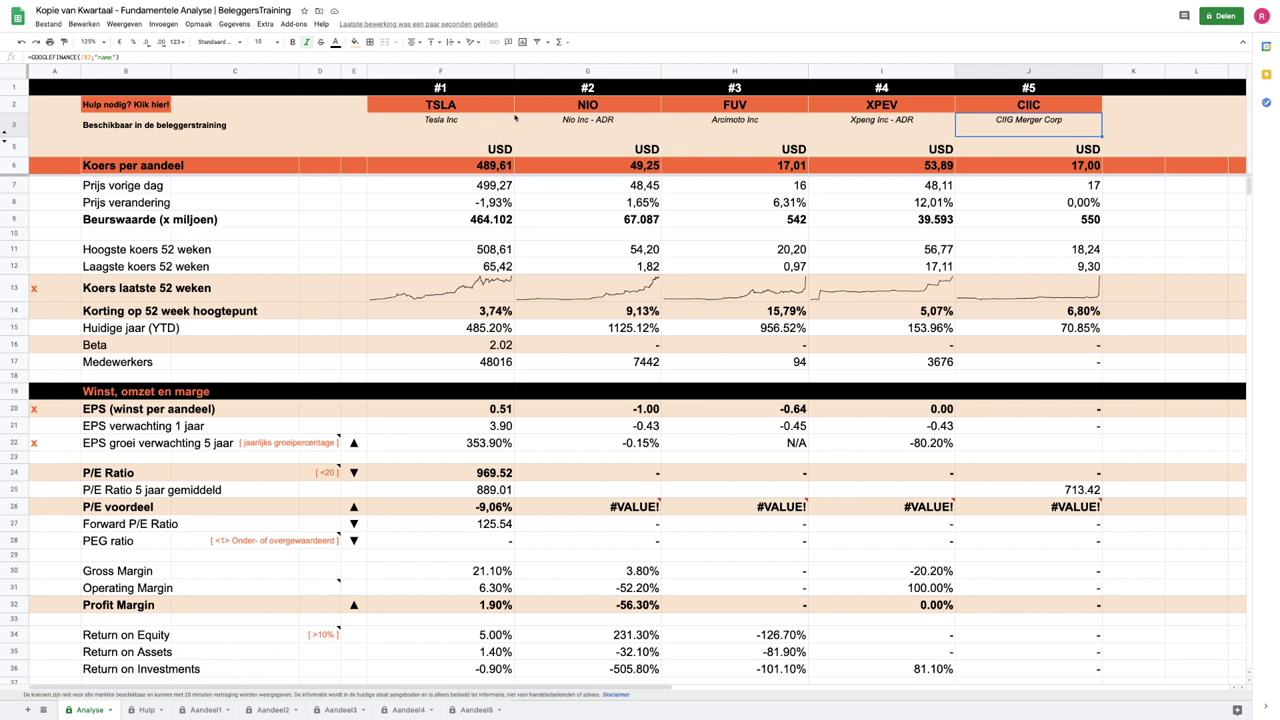
Review the tickers being compared, the 52-week price row, and the market value and employee count of CIIC.
{"action": "left_click", "coordinate": [415, 91]}
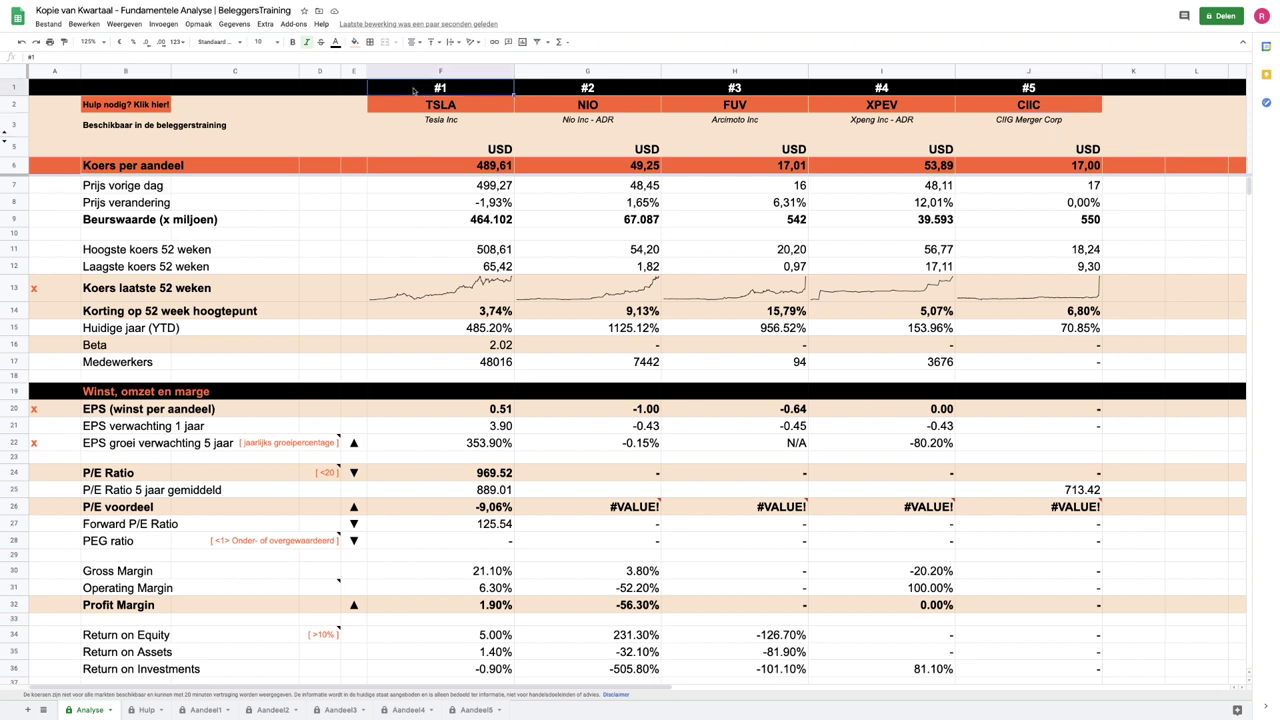
{"action": "left_click", "coordinate": [352, 106]}
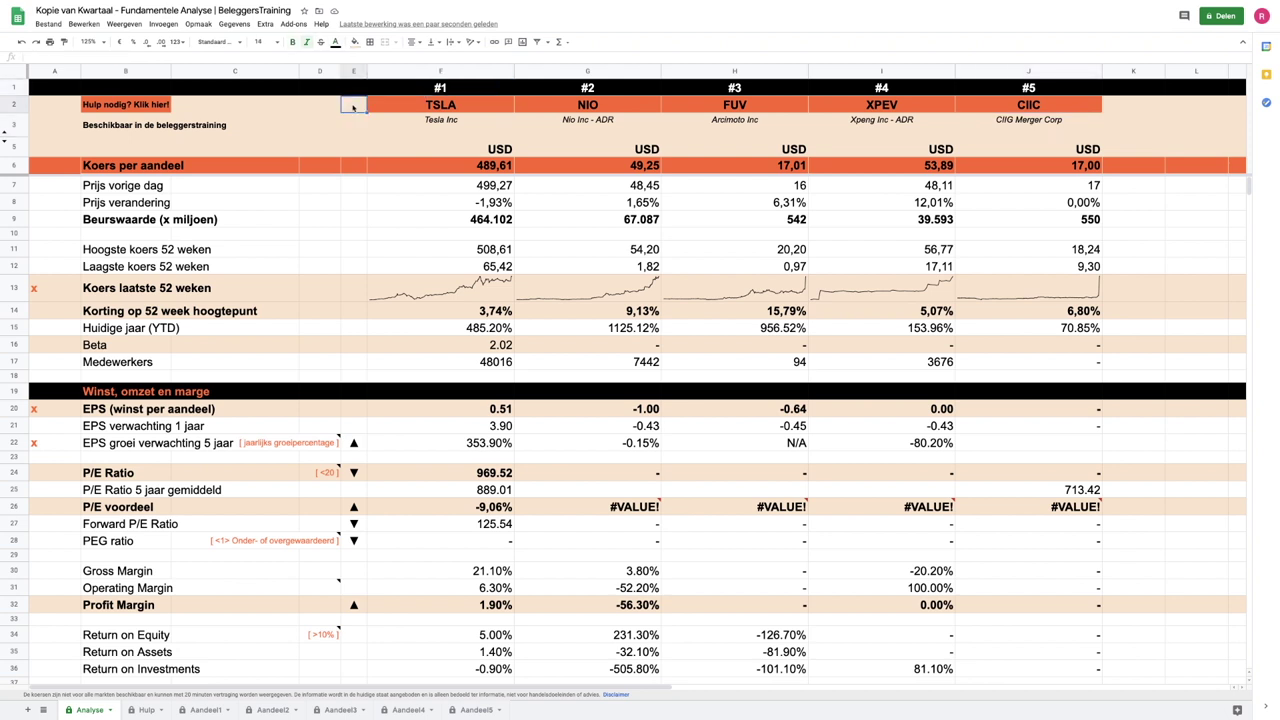
{"action": "left_click", "coordinate": [553, 110]}
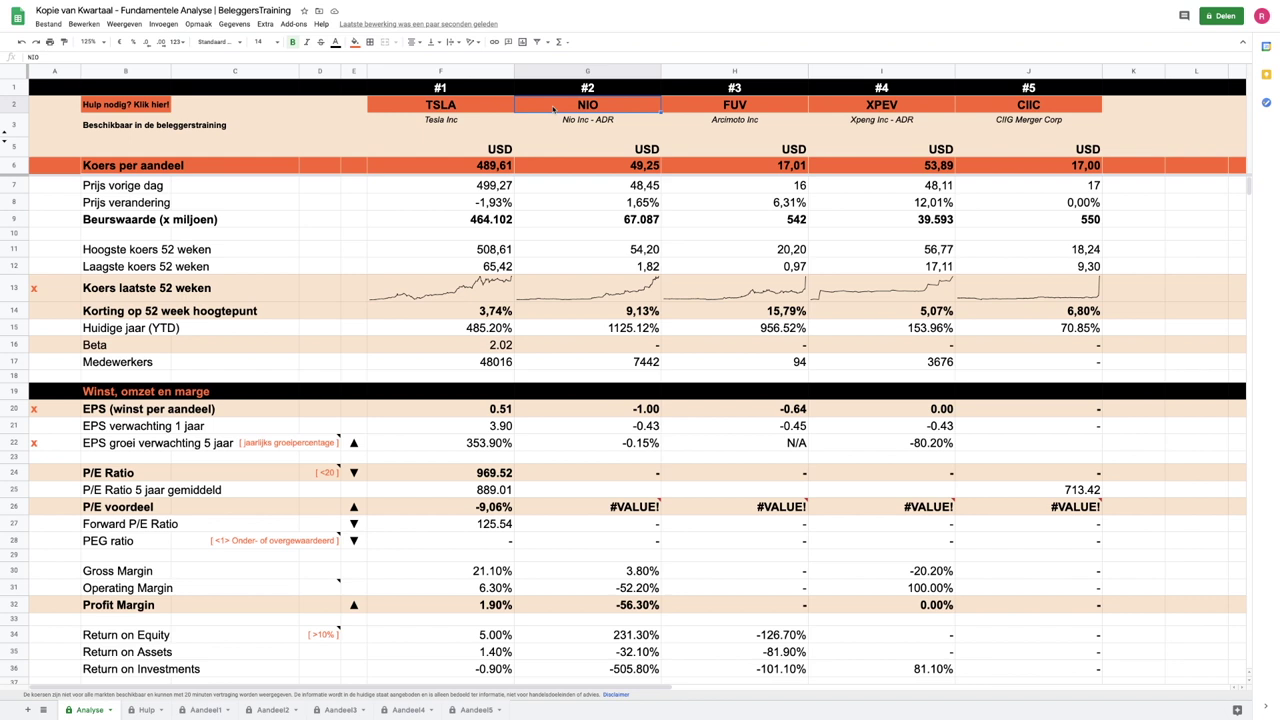
{"action": "left_click", "coordinate": [688, 104]}
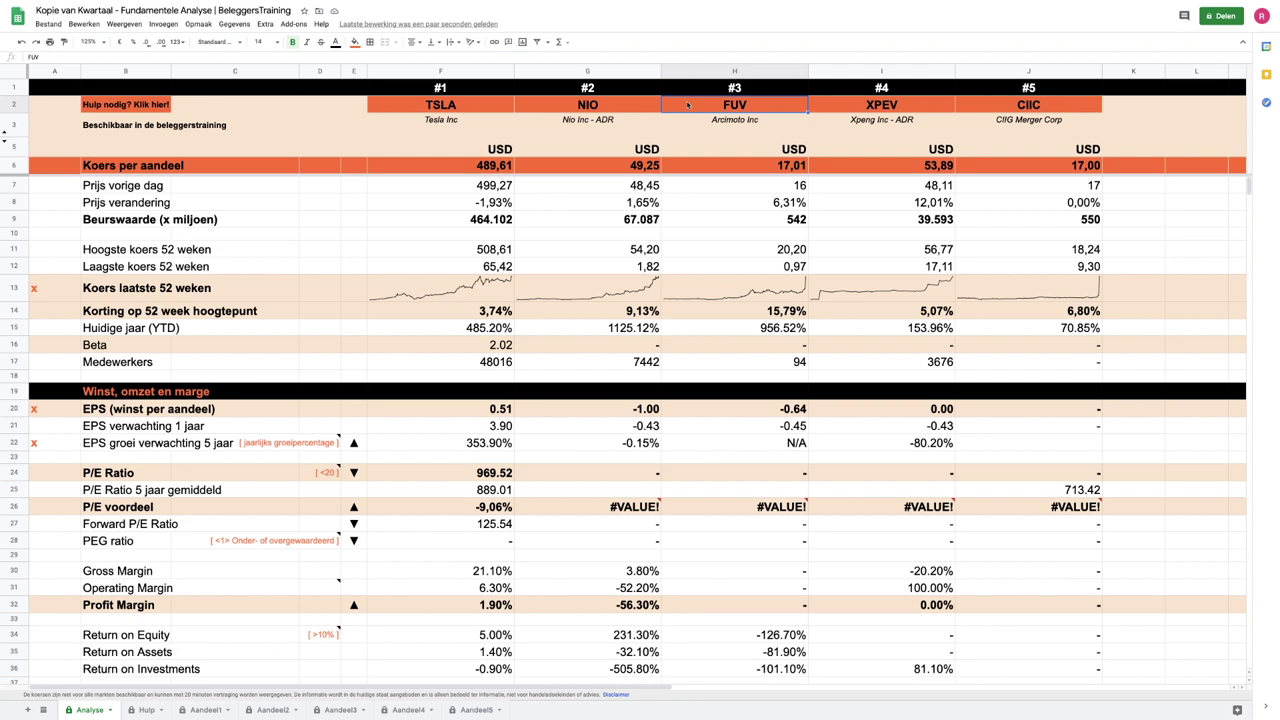
{"action": "left_click", "coordinate": [838, 111]}
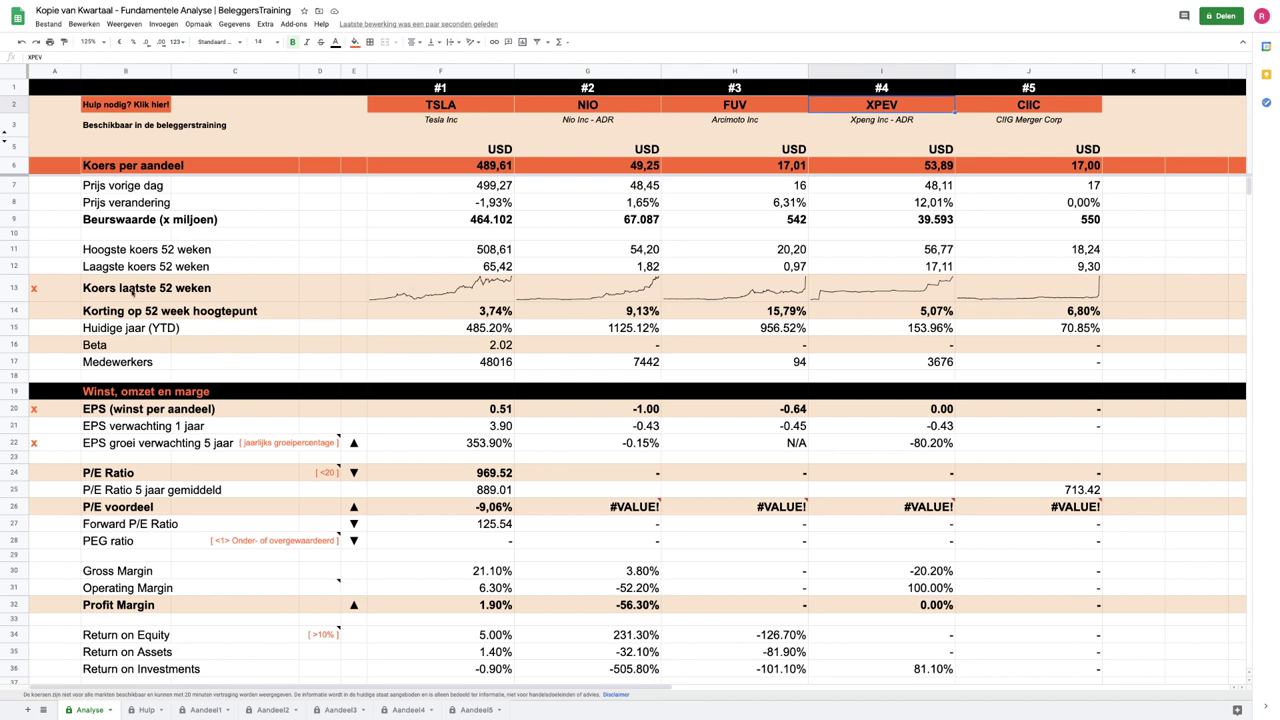
{"action": "left_click", "coordinate": [14, 290]}
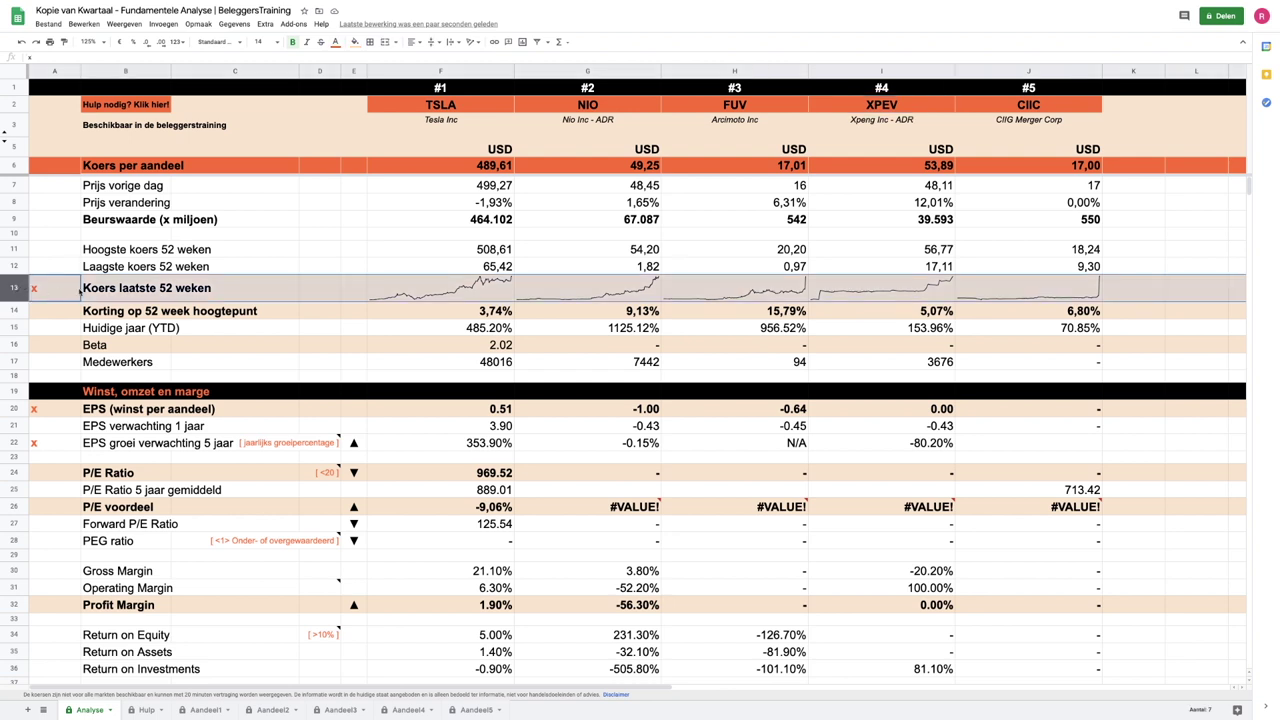
{"action": "left_click", "coordinate": [55, 290]}
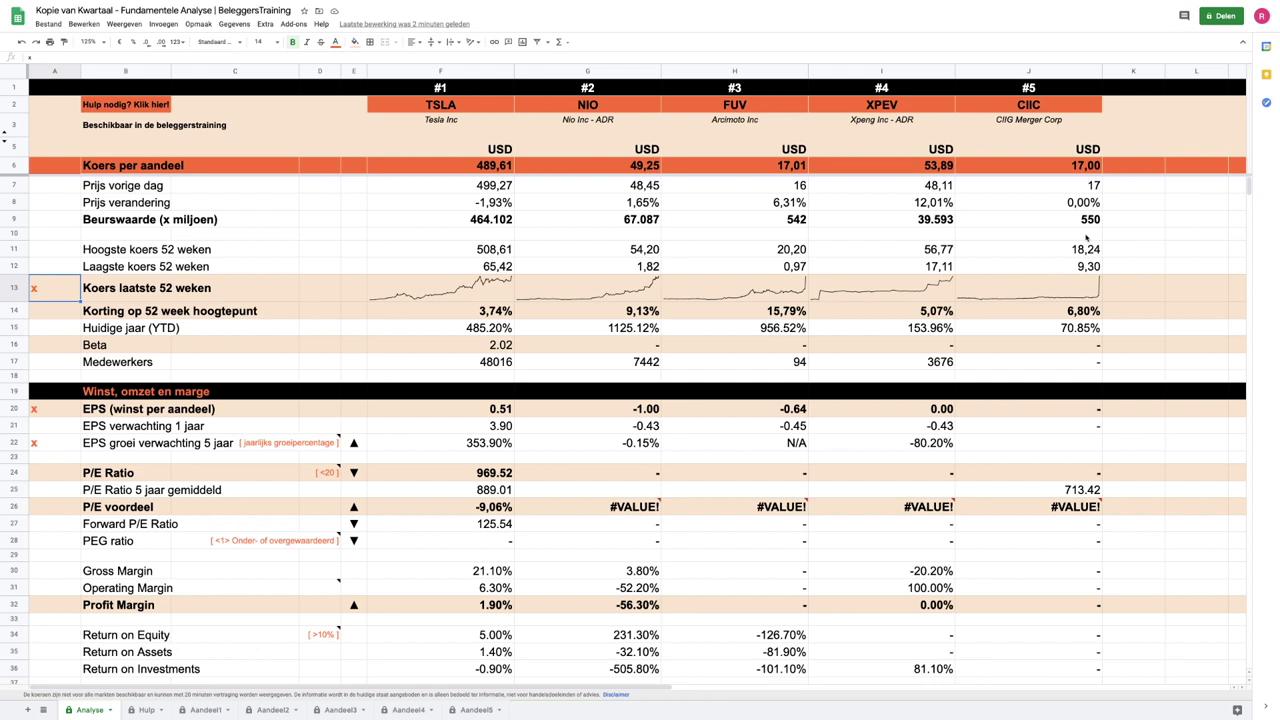
{"action": "left_click", "coordinate": [1087, 225]}
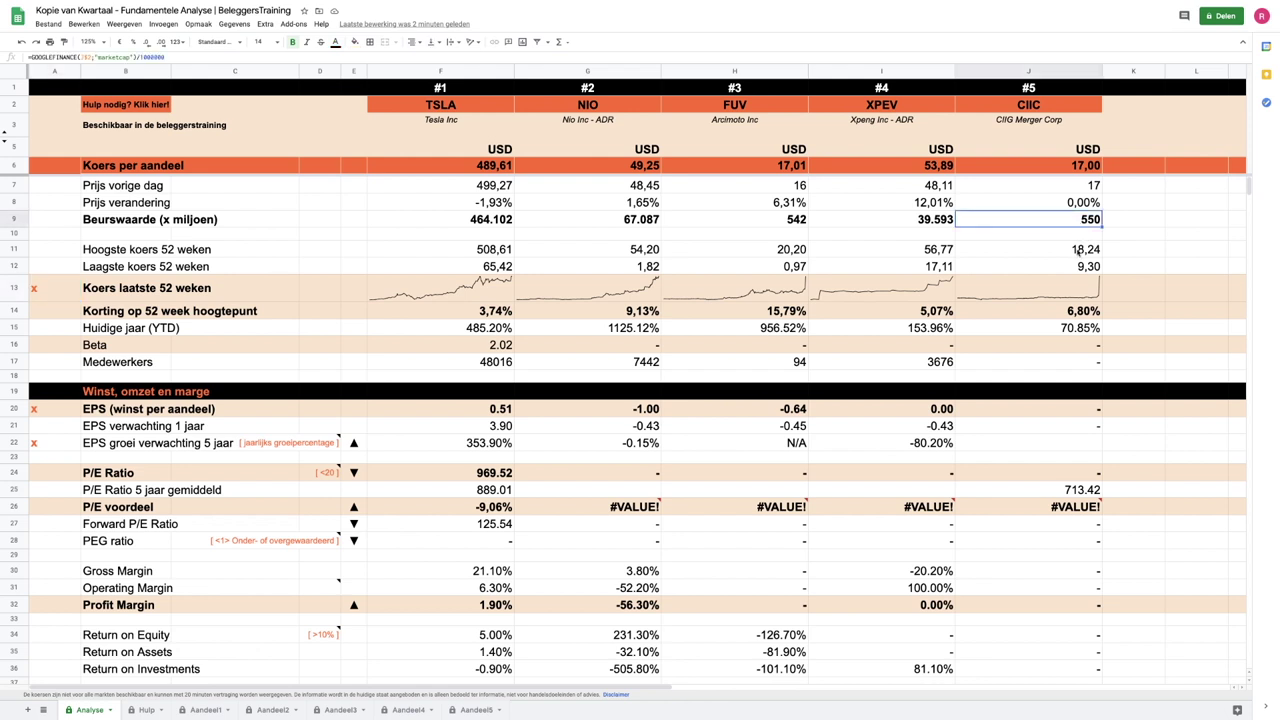
{"action": "left_click", "coordinate": [1070, 363]}
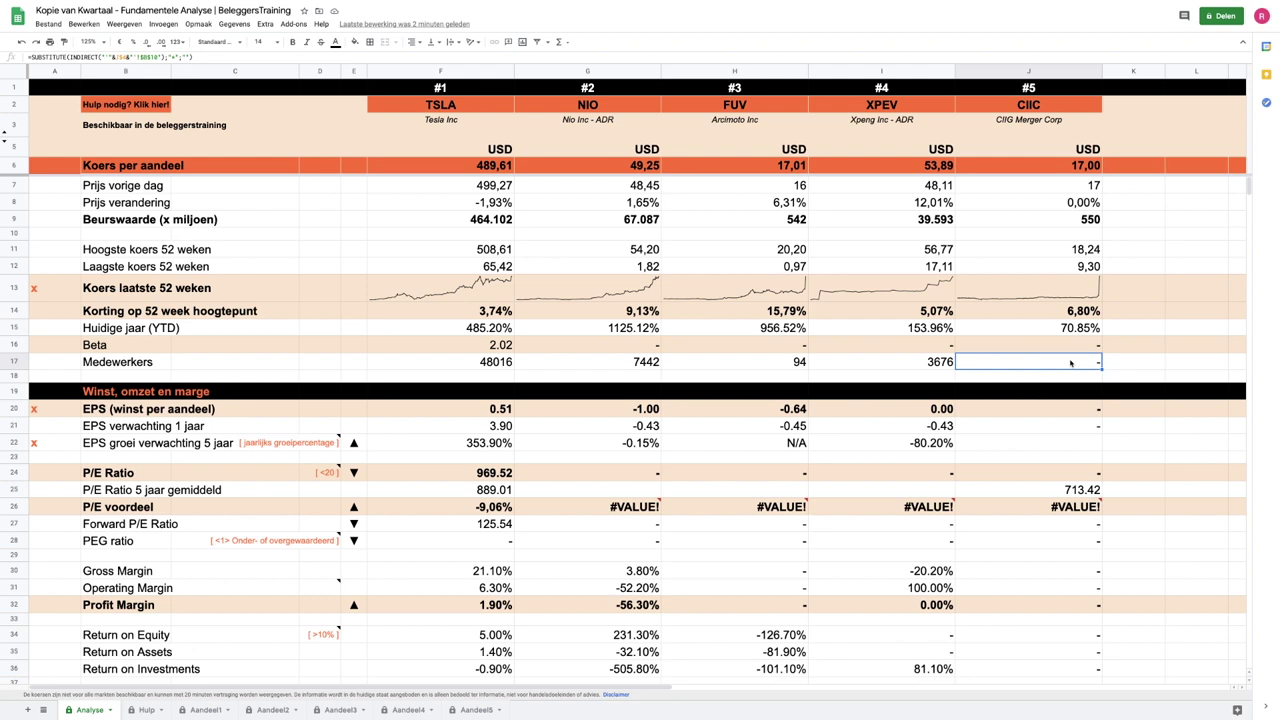
{"action": "left_click", "coordinate": [1081, 224]}
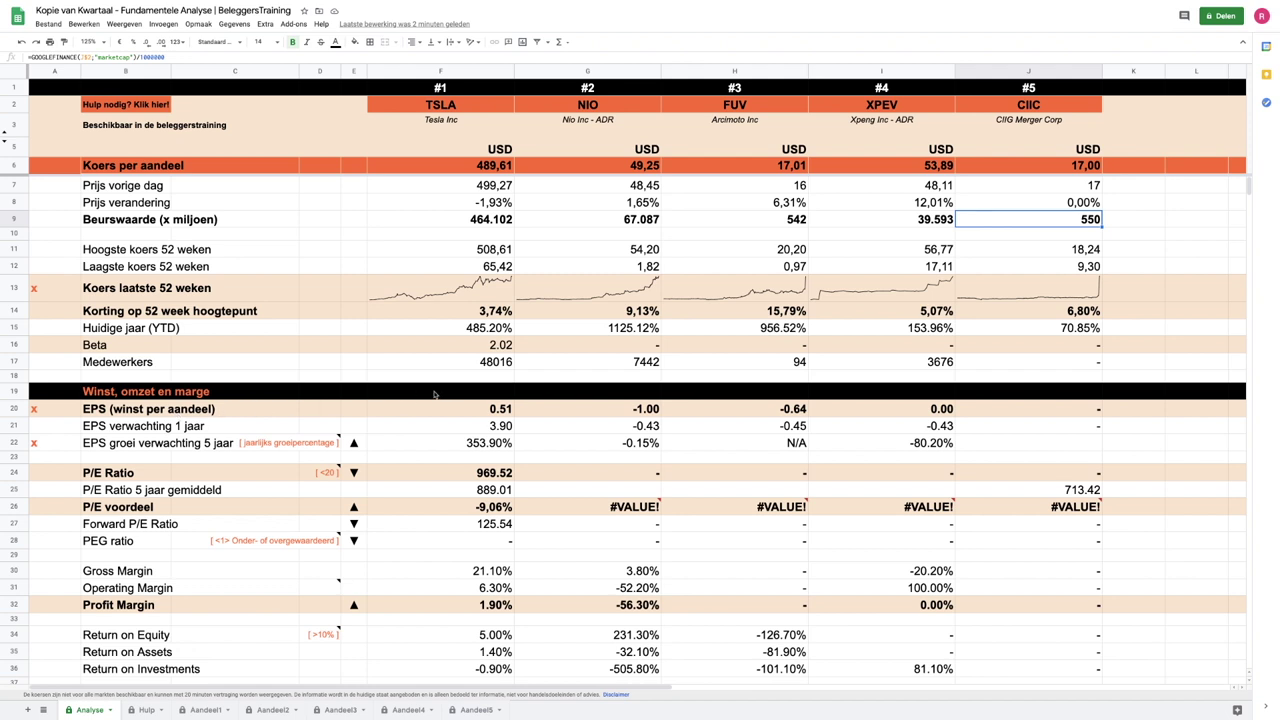
Examine the EPS, one-year EPS forecast and five-year EPS growth forecast of TSLA and NIO.
{"action": "left_click", "coordinate": [472, 411]}
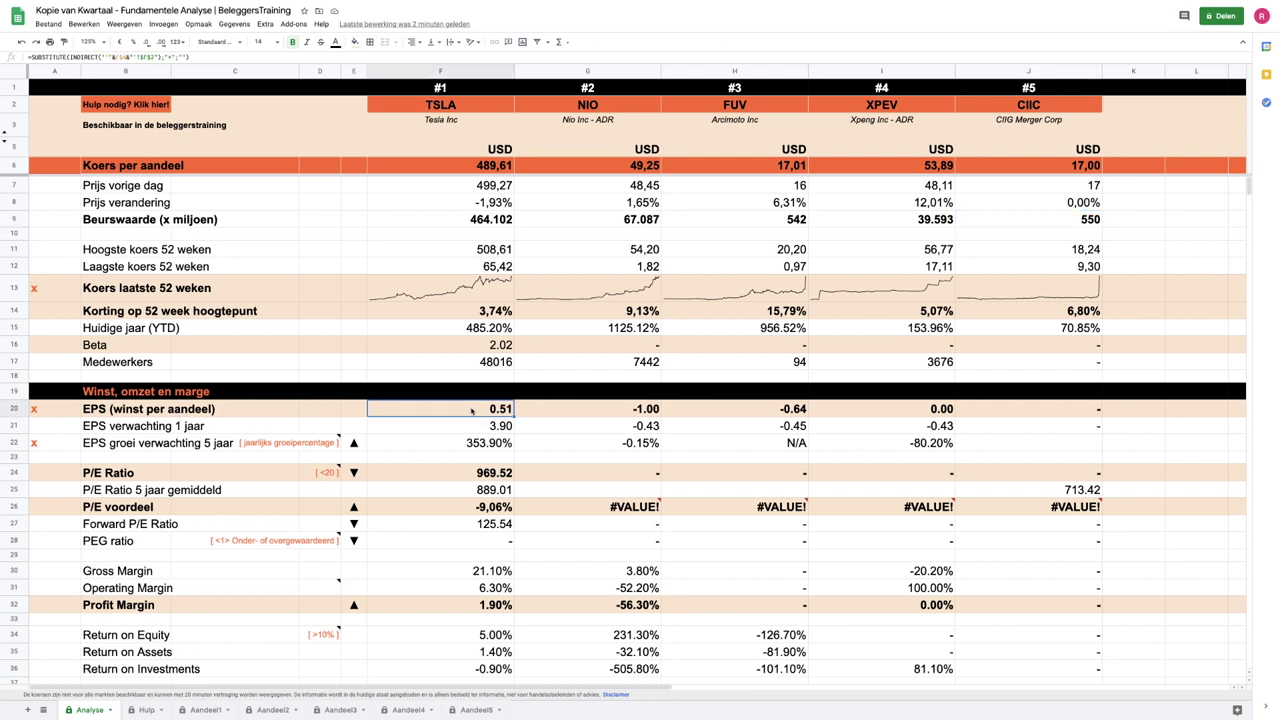
{"action": "left_click", "coordinate": [488, 430]}
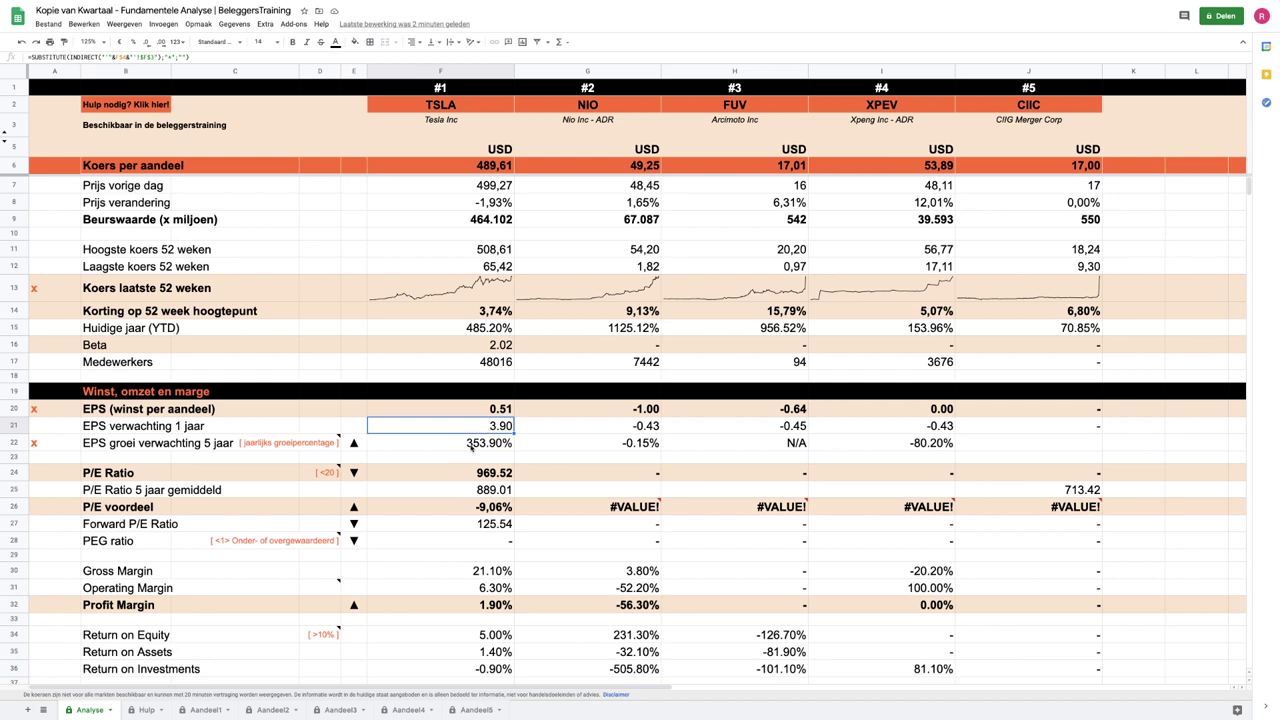
{"action": "left_click", "coordinate": [458, 450]}
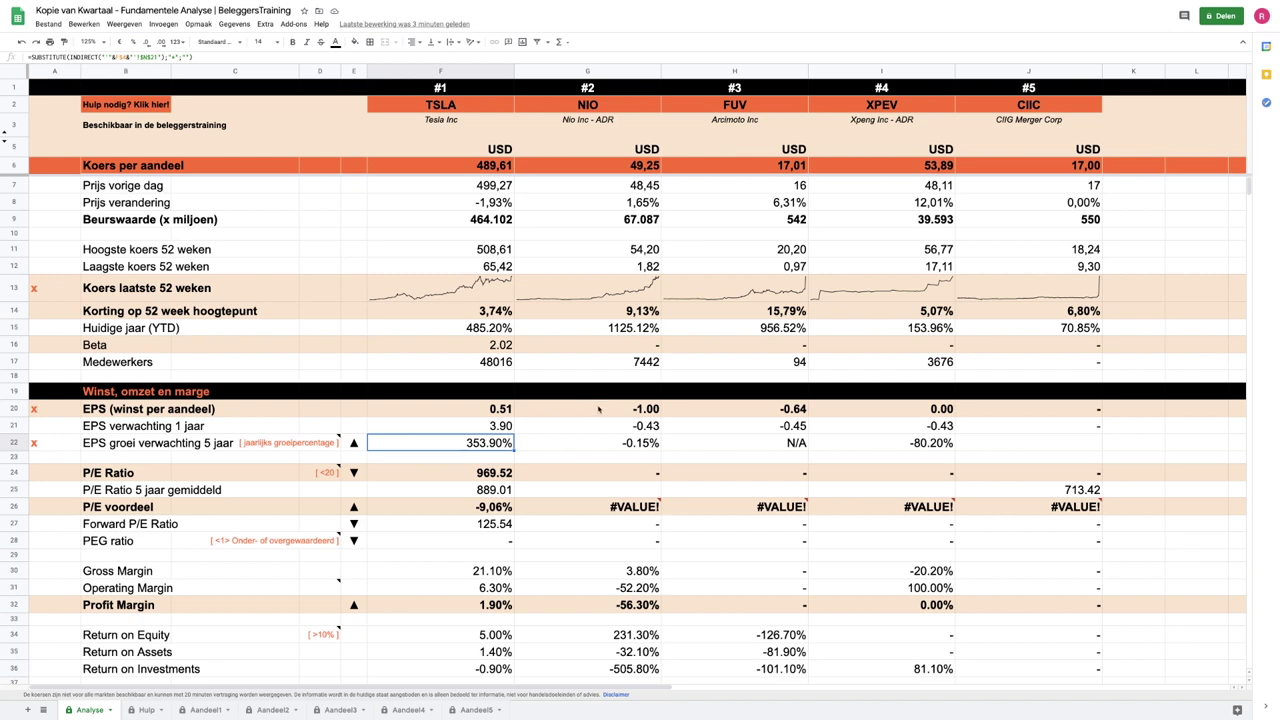
{"action": "left_click", "coordinate": [608, 408]}
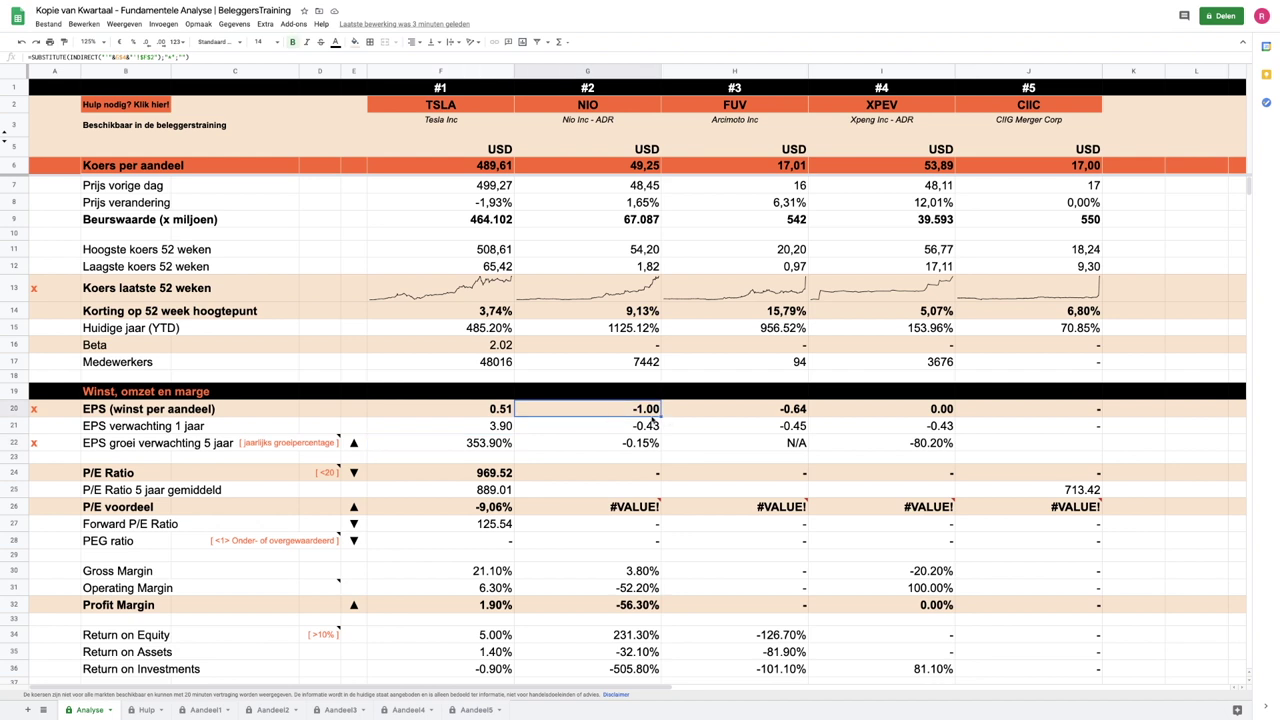
{"action": "left_click", "coordinate": [596, 431]}
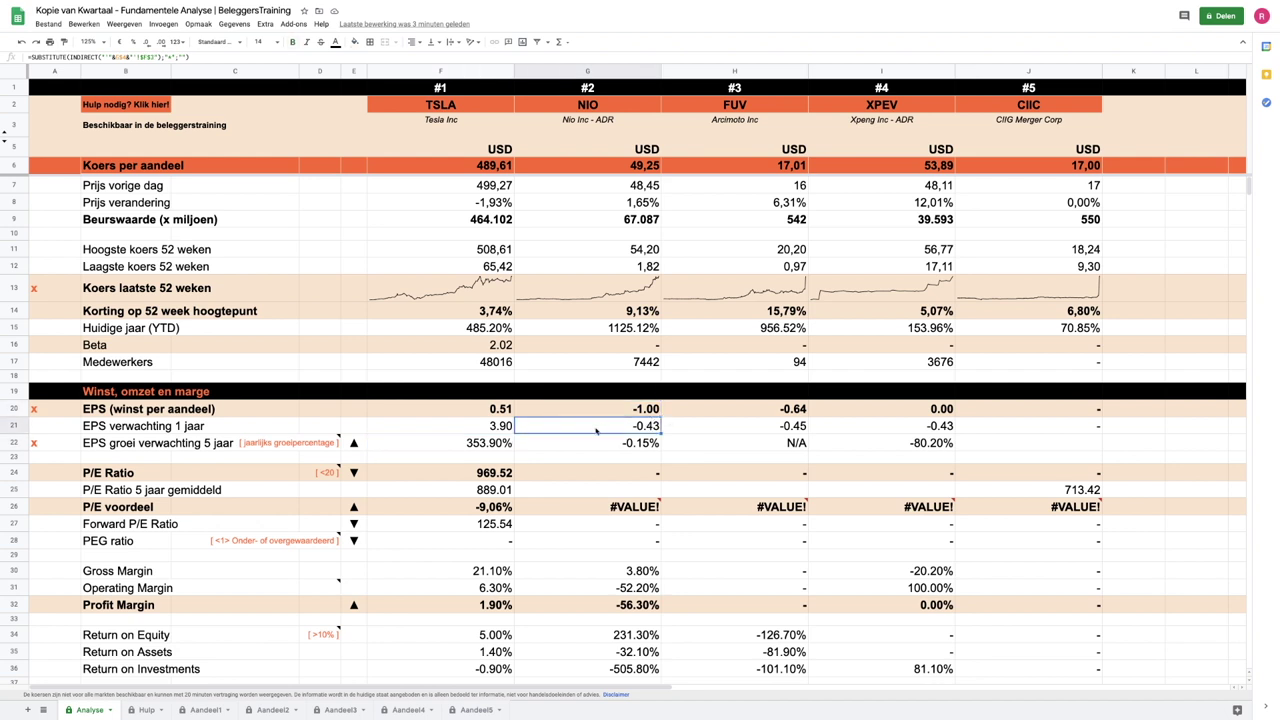
{"action": "left_click", "coordinate": [618, 445]}
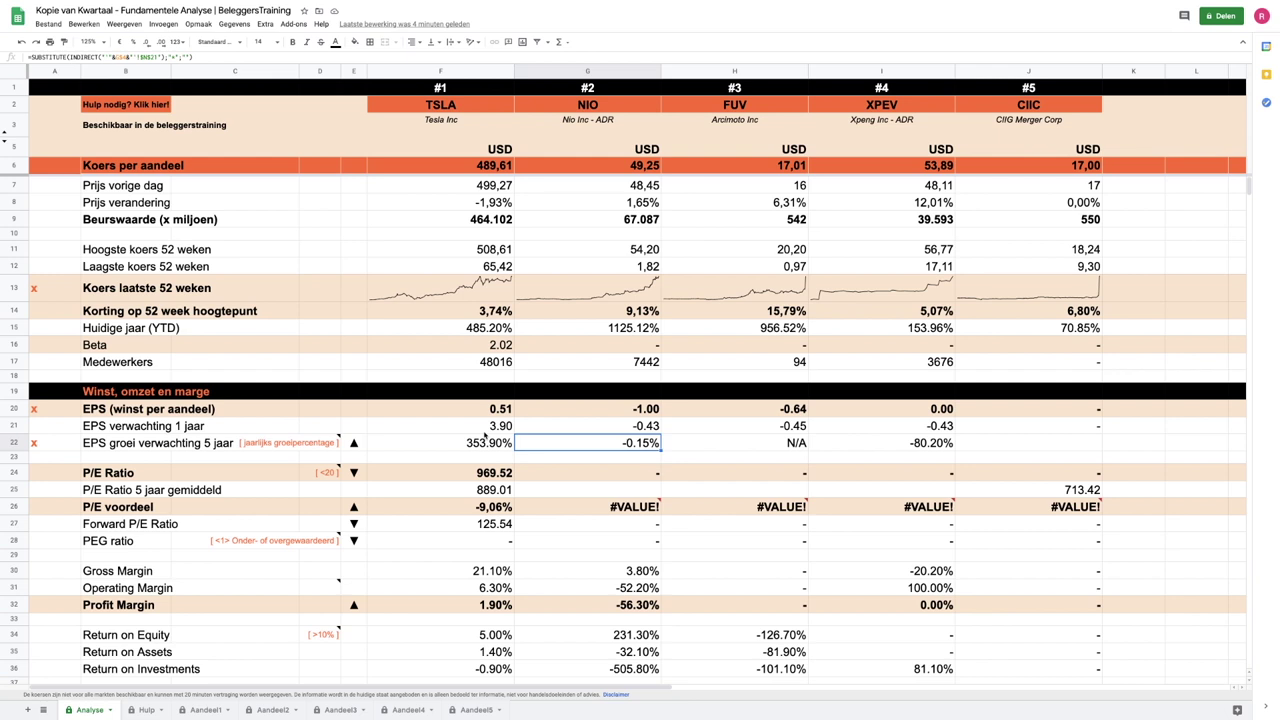
Compare the EPS and one-year EPS forecast of FUV and XPEV, including FUV's five-year growth forecast.
{"action": "left_click", "coordinate": [728, 414]}
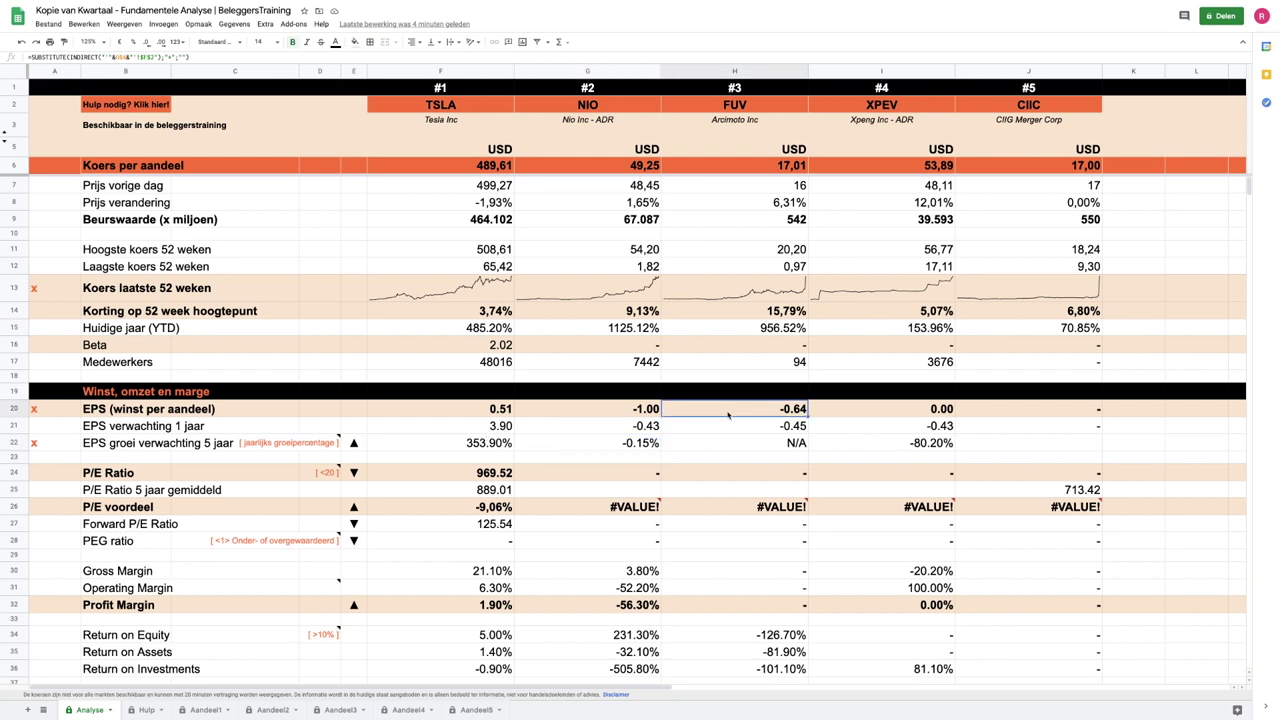
{"action": "left_click", "coordinate": [797, 426]}
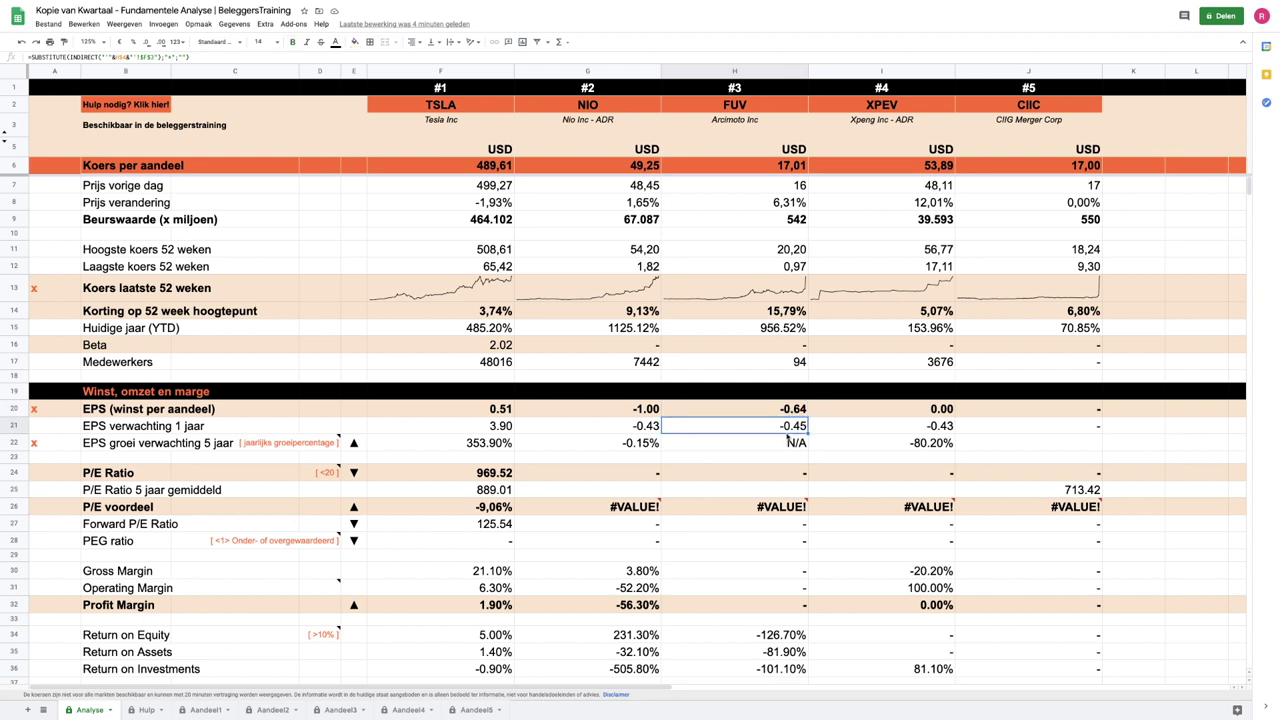
{"action": "left_click", "coordinate": [771, 446]}
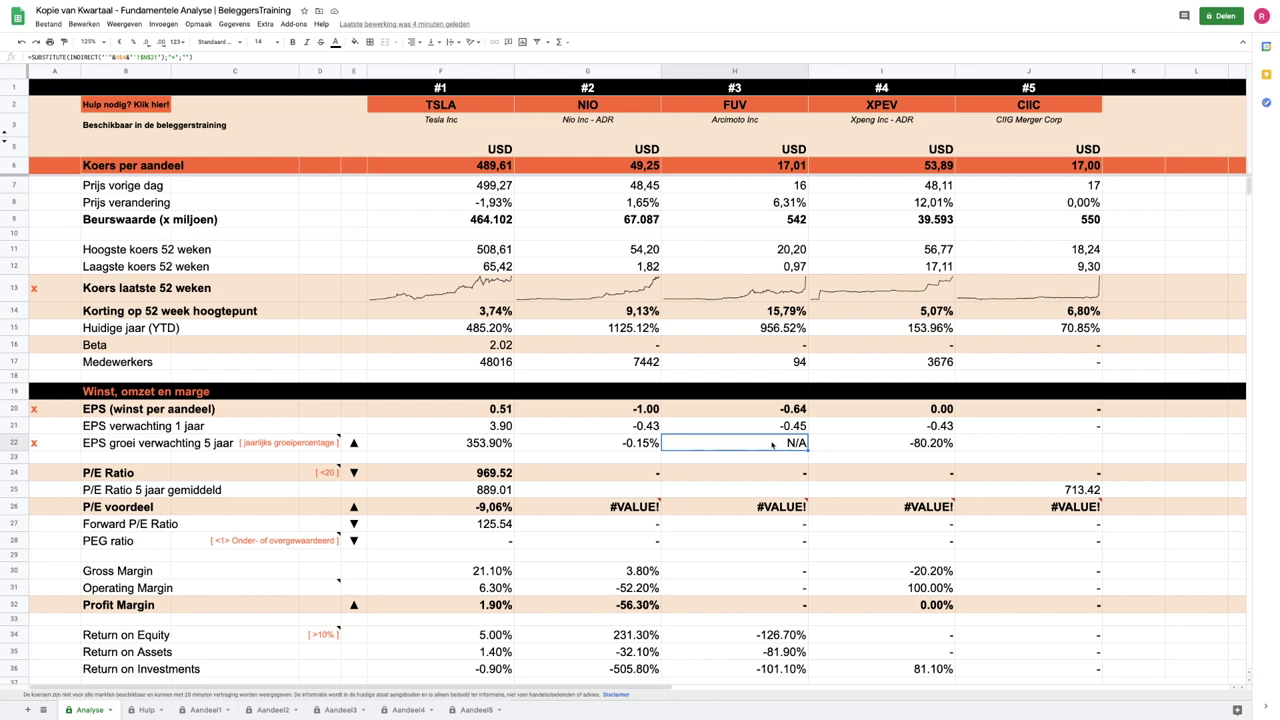
{"action": "left_click", "coordinate": [927, 408]}
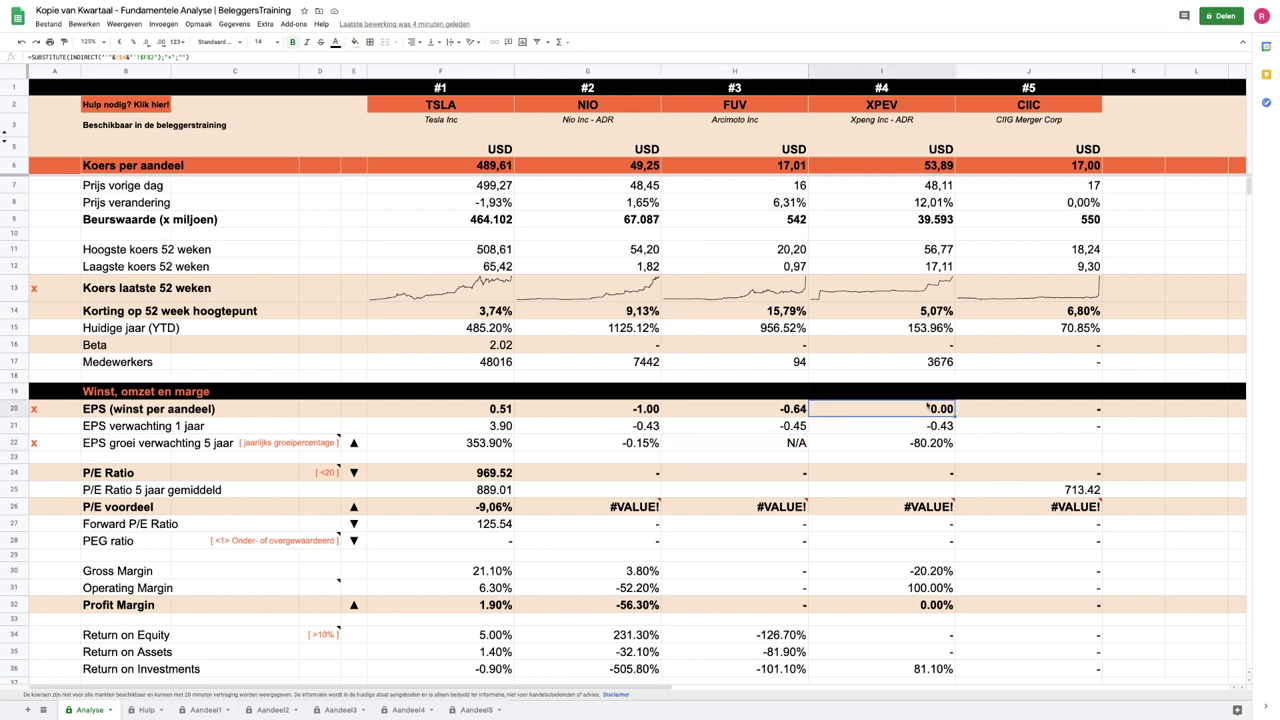
{"action": "left_click", "coordinate": [933, 425]}
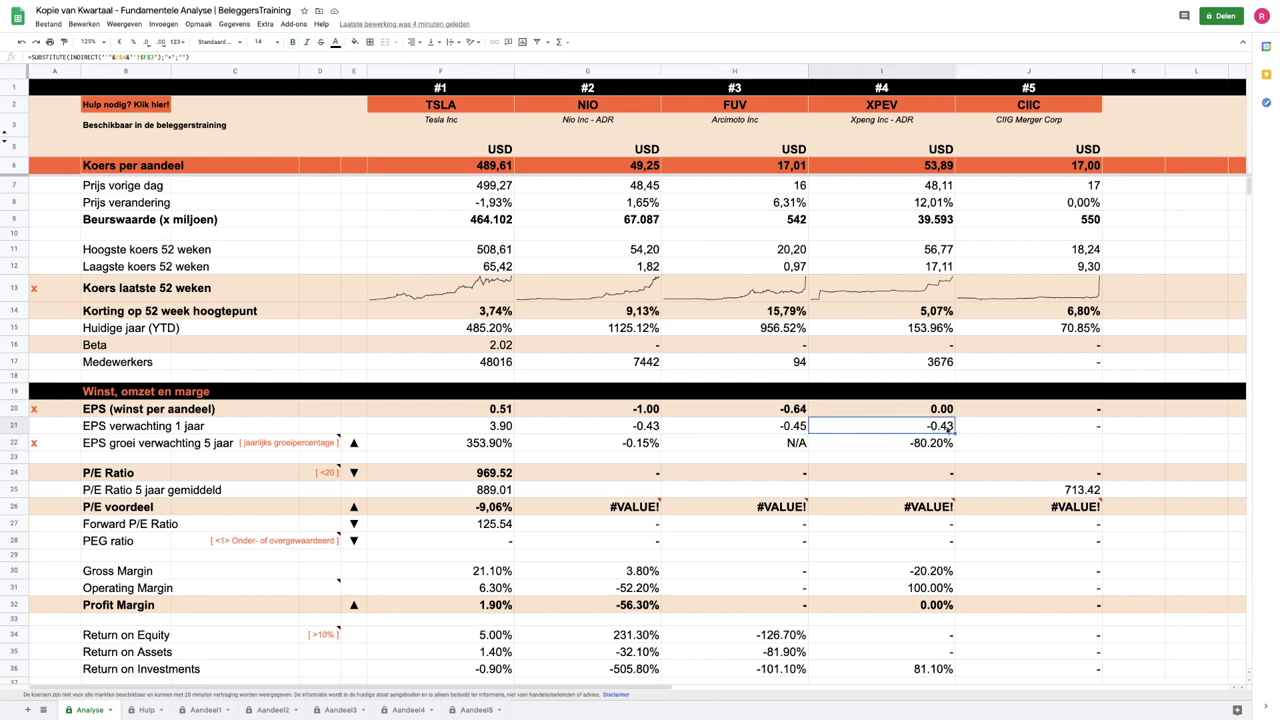
{"action": "left_click", "coordinate": [926, 412]}
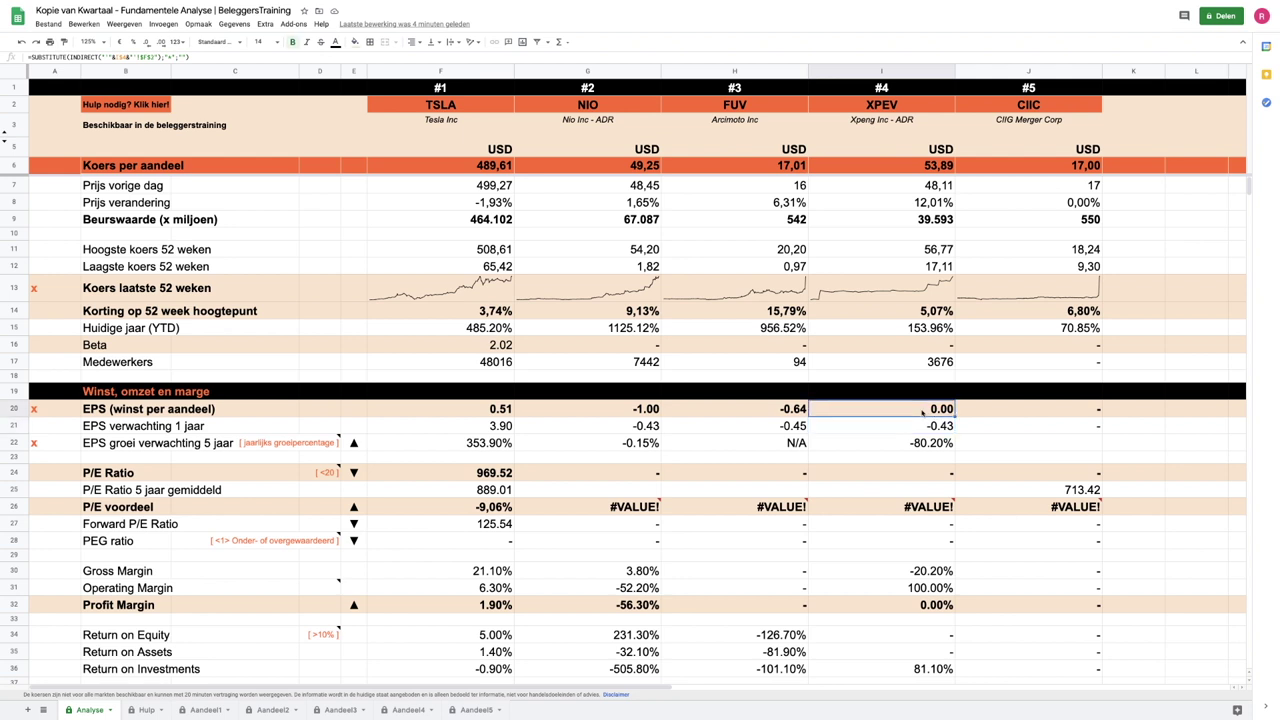
{"action": "left_click", "coordinate": [930, 426]}
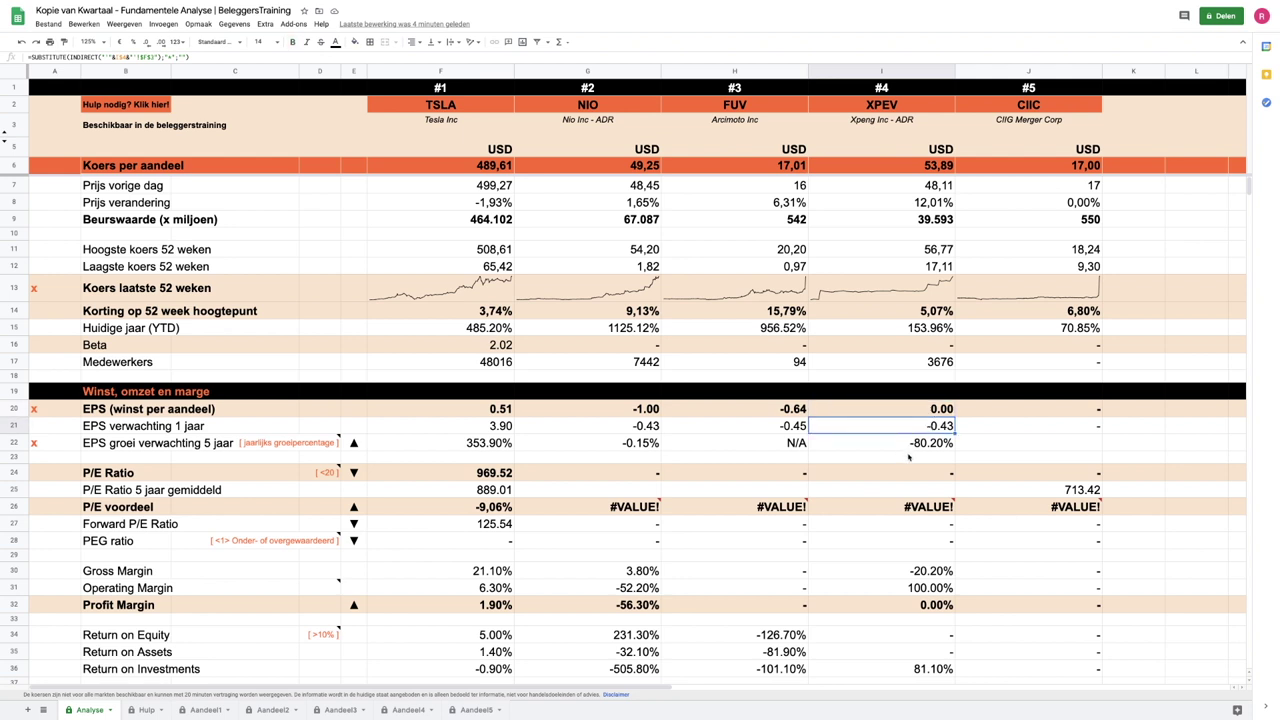
Examine last quarter's total revenue (Totale omzet) of TSLA, NIO, FUV and XPEV in the financial figures section.
{"action": "scroll", "coordinate": [908, 457], "scroll_direction": "down", "scroll_amount": 5}
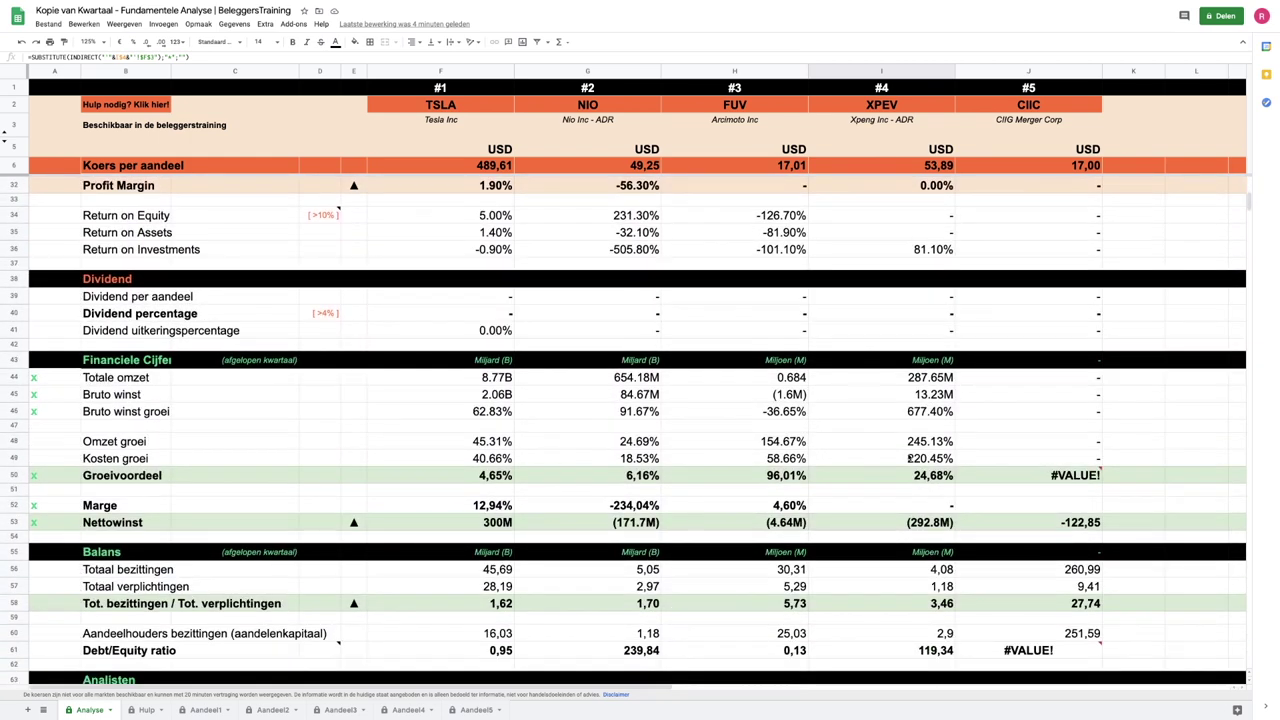
{"action": "scroll", "coordinate": [209, 243], "scroll_direction": "down", "scroll_amount": 1}
{"action": "scroll", "coordinate": [113, 266], "scroll_direction": "down", "scroll_amount": 1}
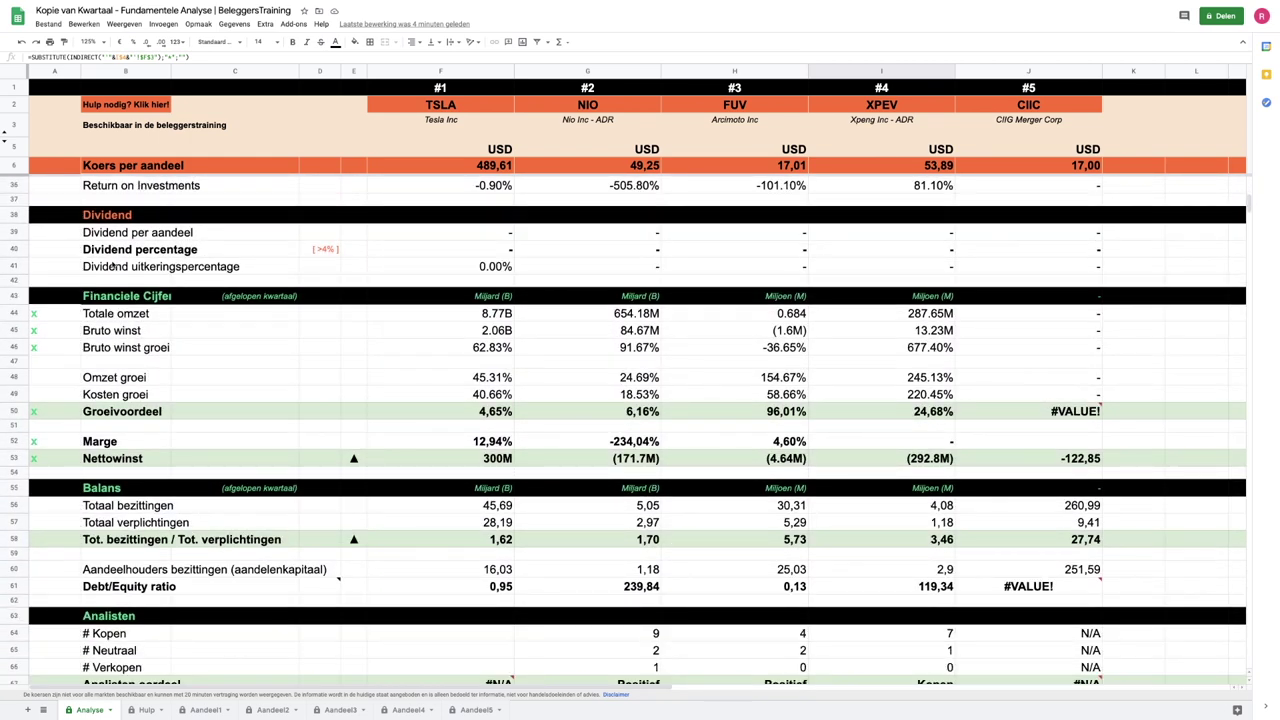
{"action": "scroll", "coordinate": [113, 266], "scroll_direction": "down", "scroll_amount": 1}
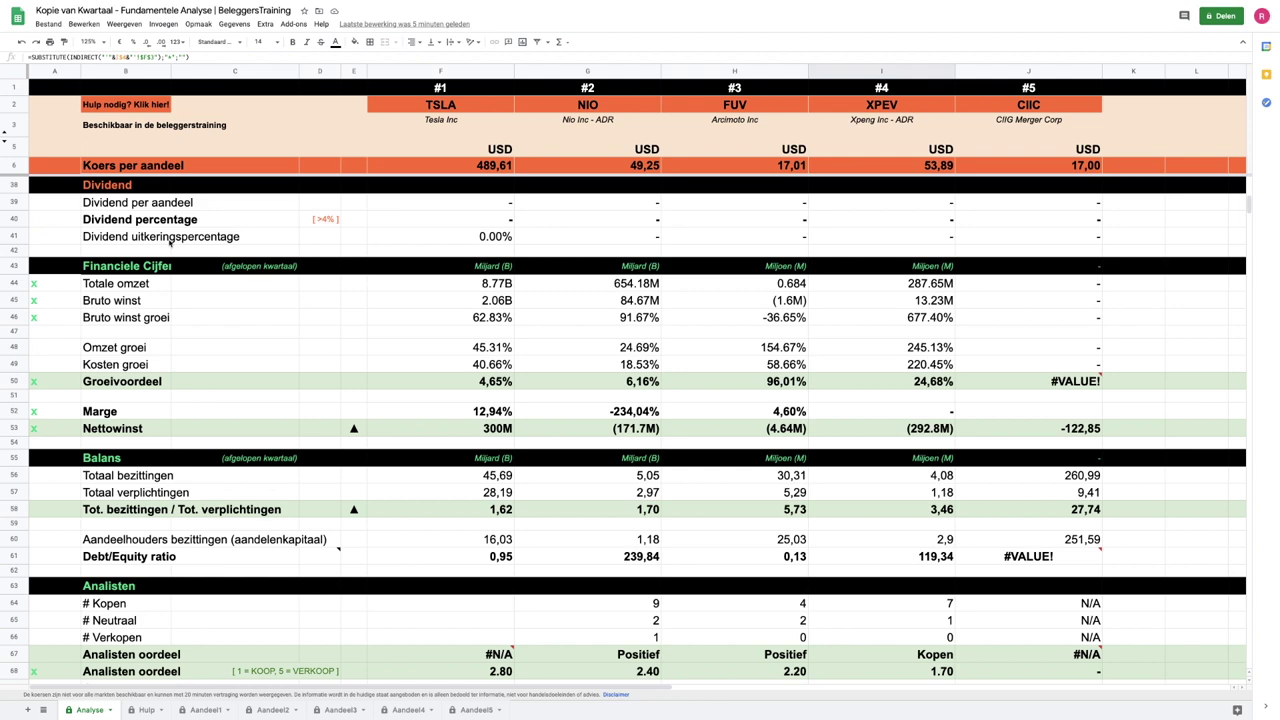
{"action": "scroll", "coordinate": [170, 243], "scroll_direction": "down", "scroll_amount": 2}
{"action": "scroll", "coordinate": [170, 243], "scroll_direction": "down", "scroll_amount": 2}
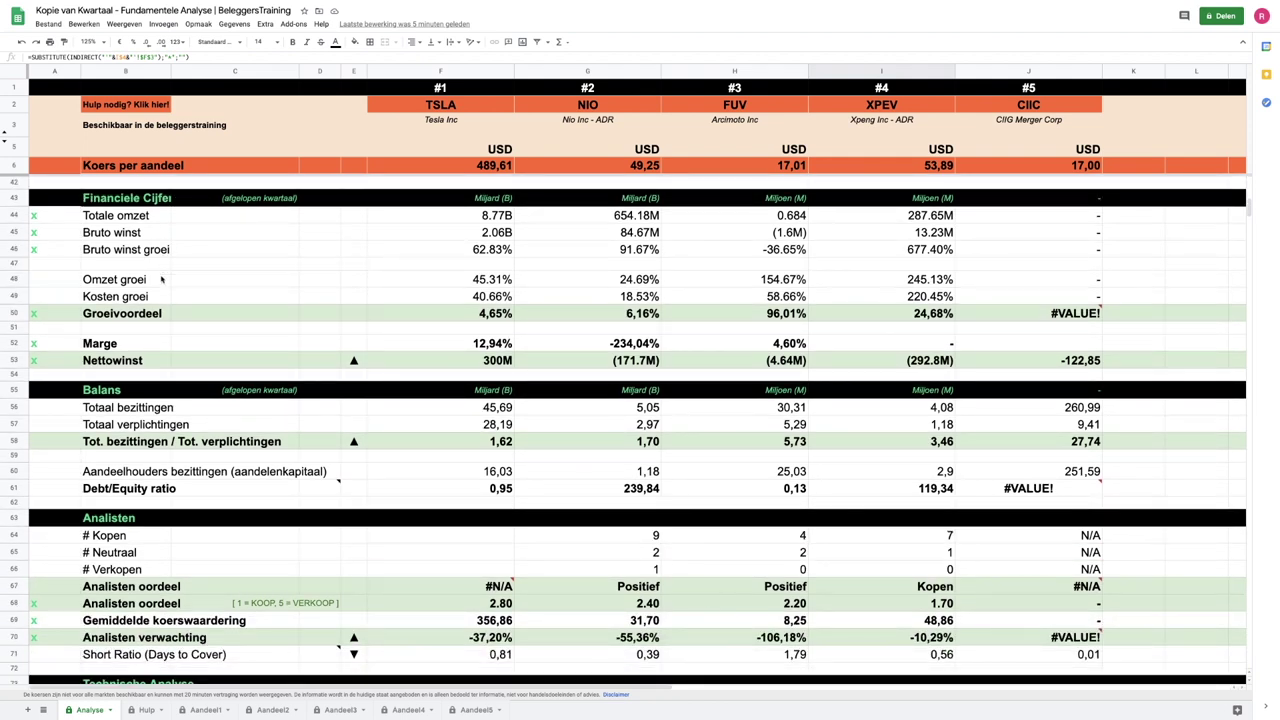
{"action": "scroll", "coordinate": [161, 280], "scroll_direction": "down", "scroll_amount": 1}
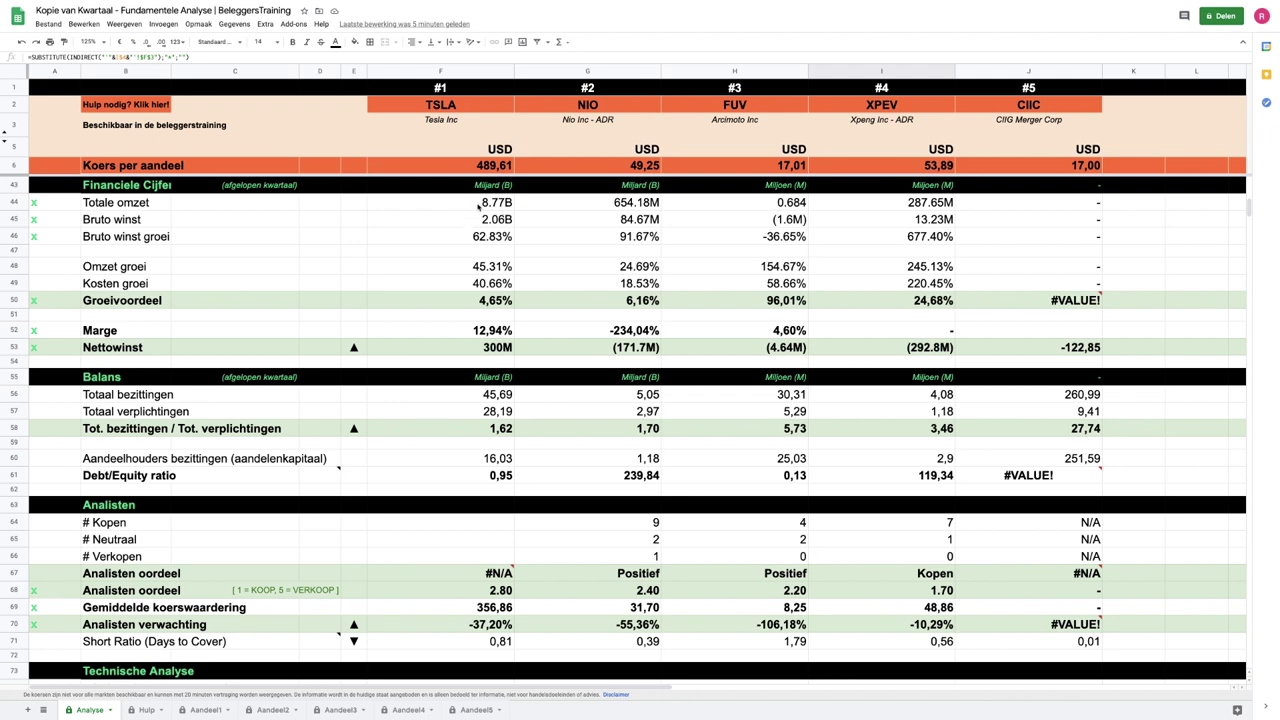
{"action": "left_click", "coordinate": [474, 206]}
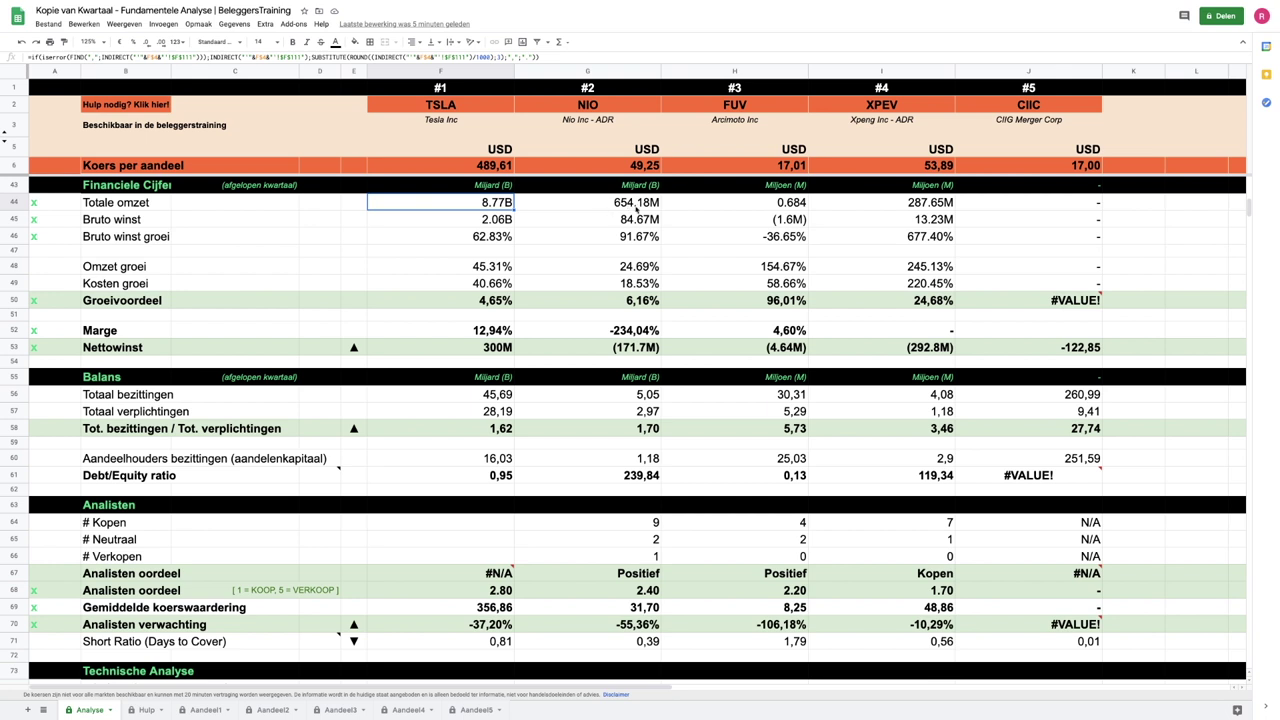
{"action": "left_click", "coordinate": [613, 204]}
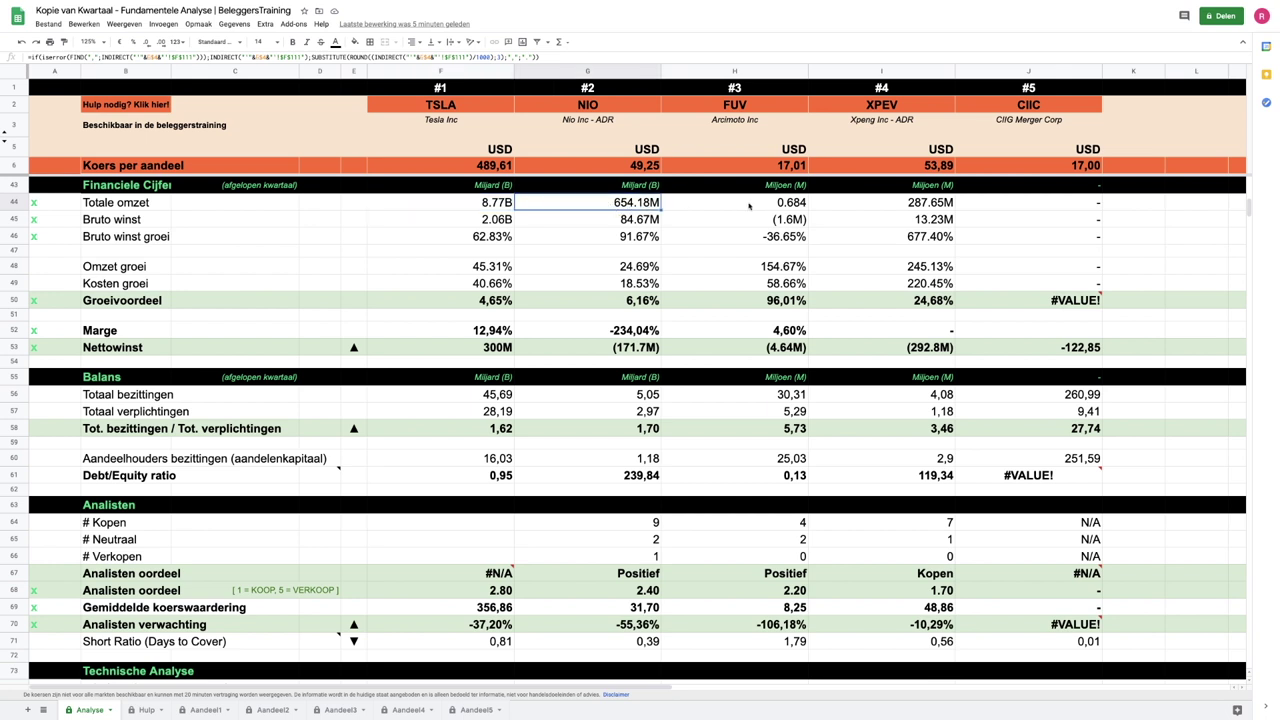
{"action": "left_click", "coordinate": [780, 204]}
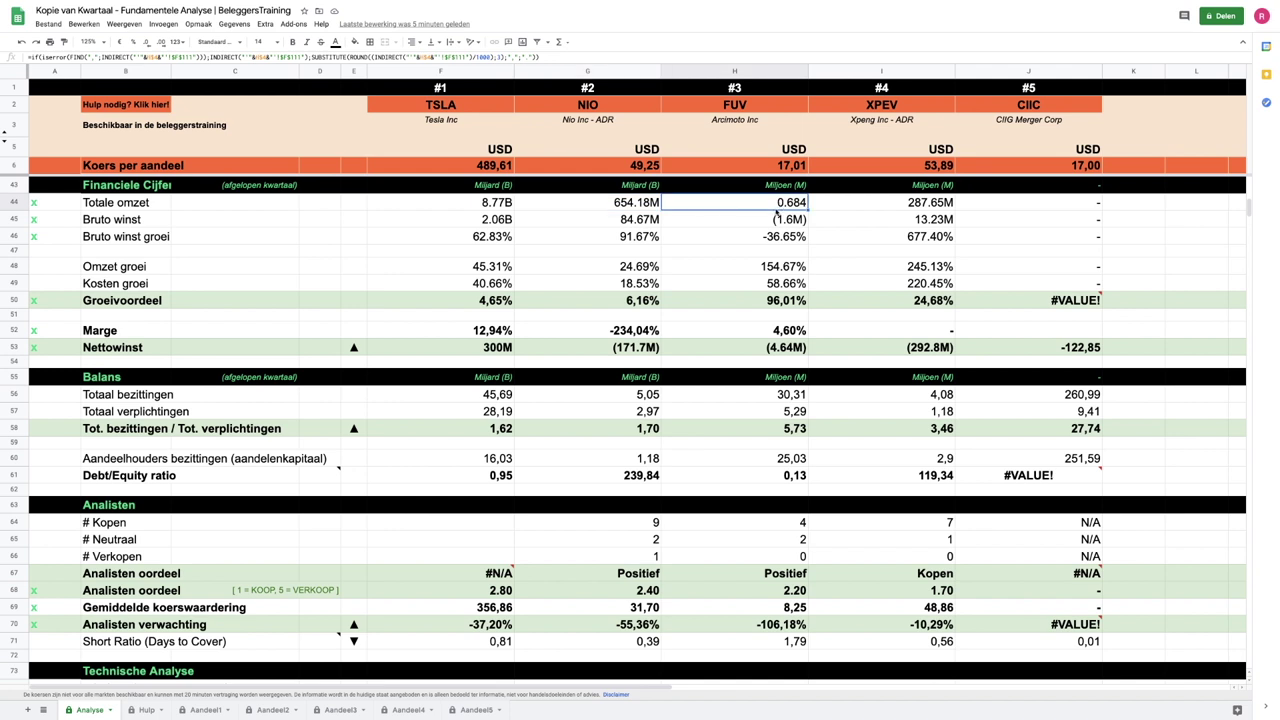
{"action": "left_click", "coordinate": [912, 207]}
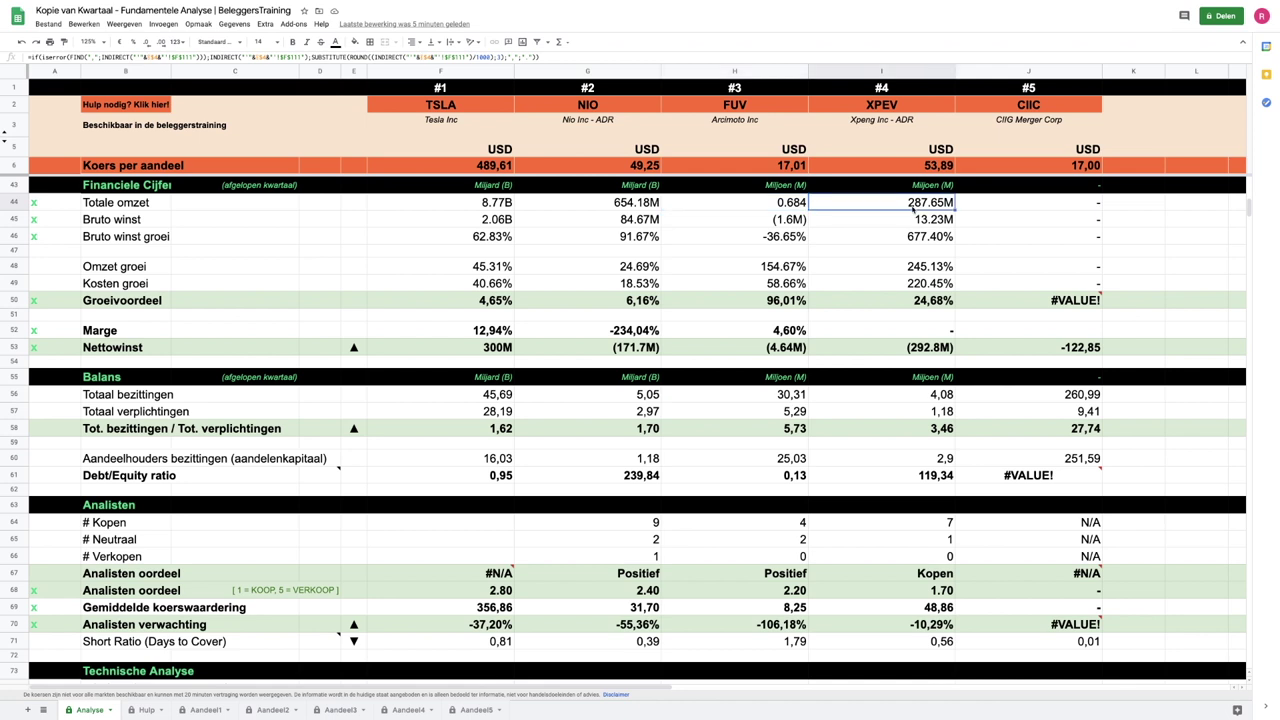
Compare the gross profit (Bruto winst) of TSLA, NIO, FUV and XPEV.
{"action": "left_click", "coordinate": [501, 224]}
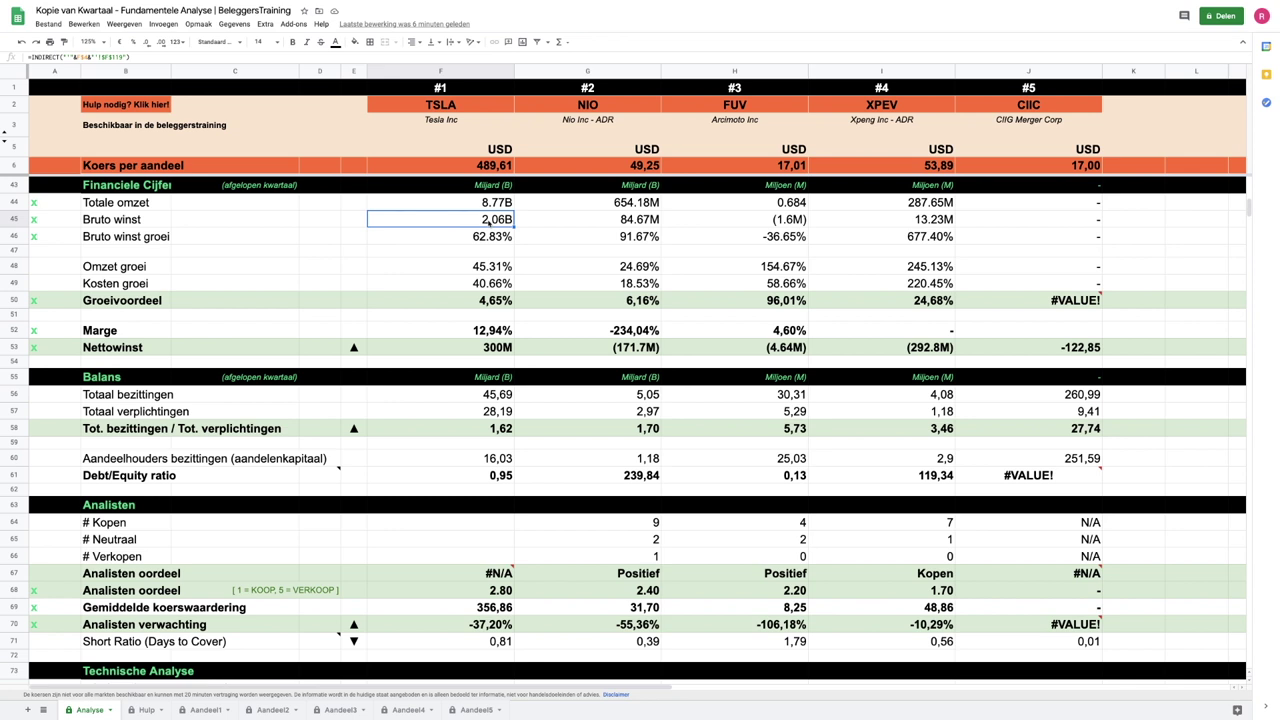
{"action": "left_click", "coordinate": [630, 224]}
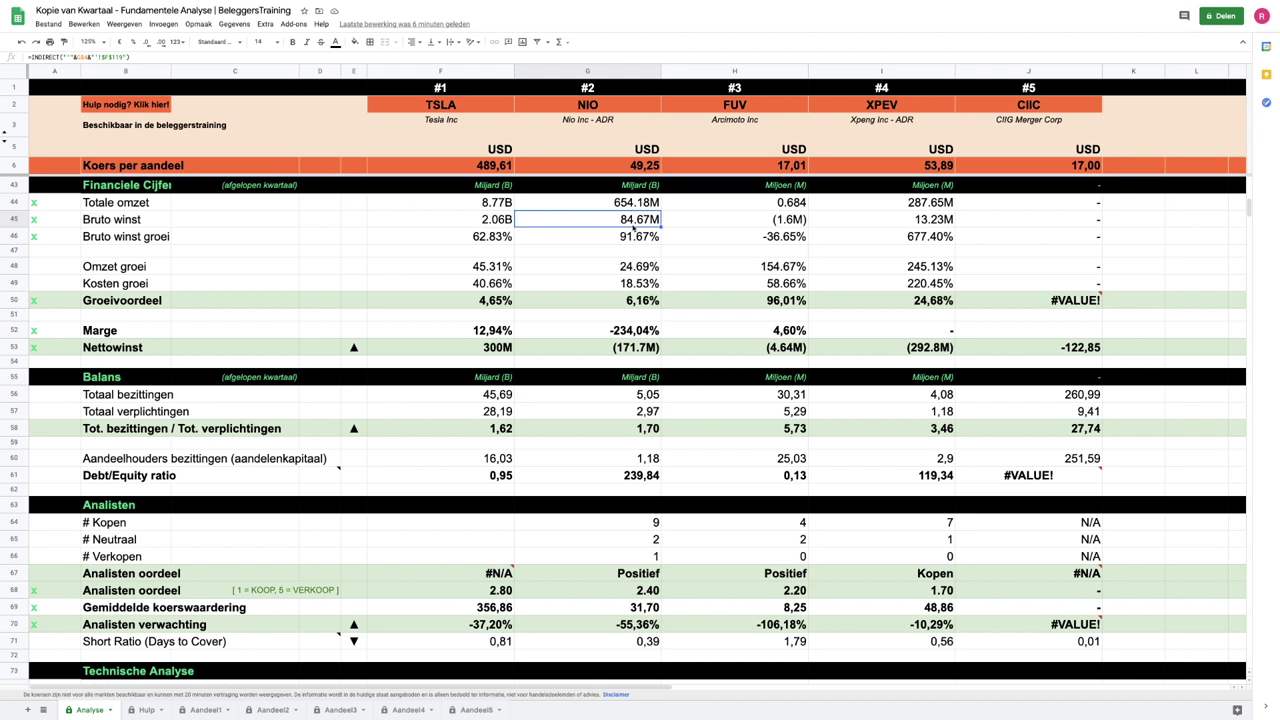
{"action": "left_click", "coordinate": [805, 222]}
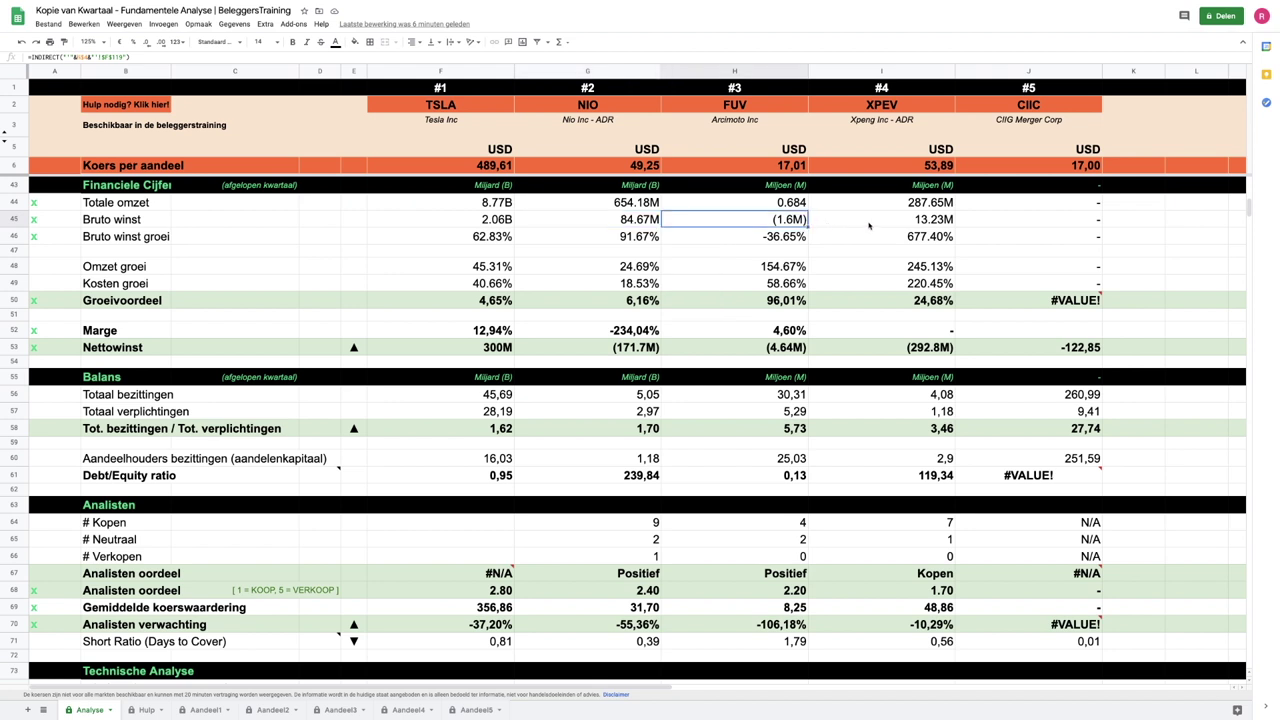
{"action": "left_click", "coordinate": [872, 224]}
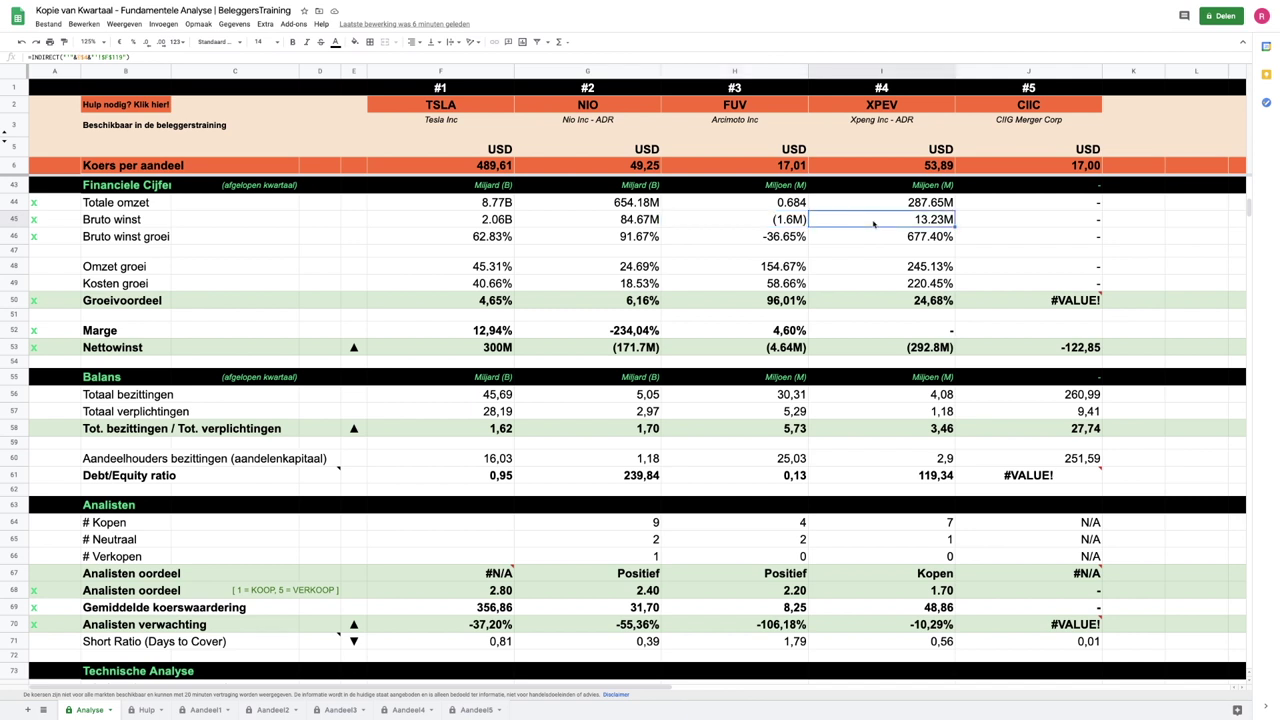
{"action": "left_click", "coordinate": [798, 220]}
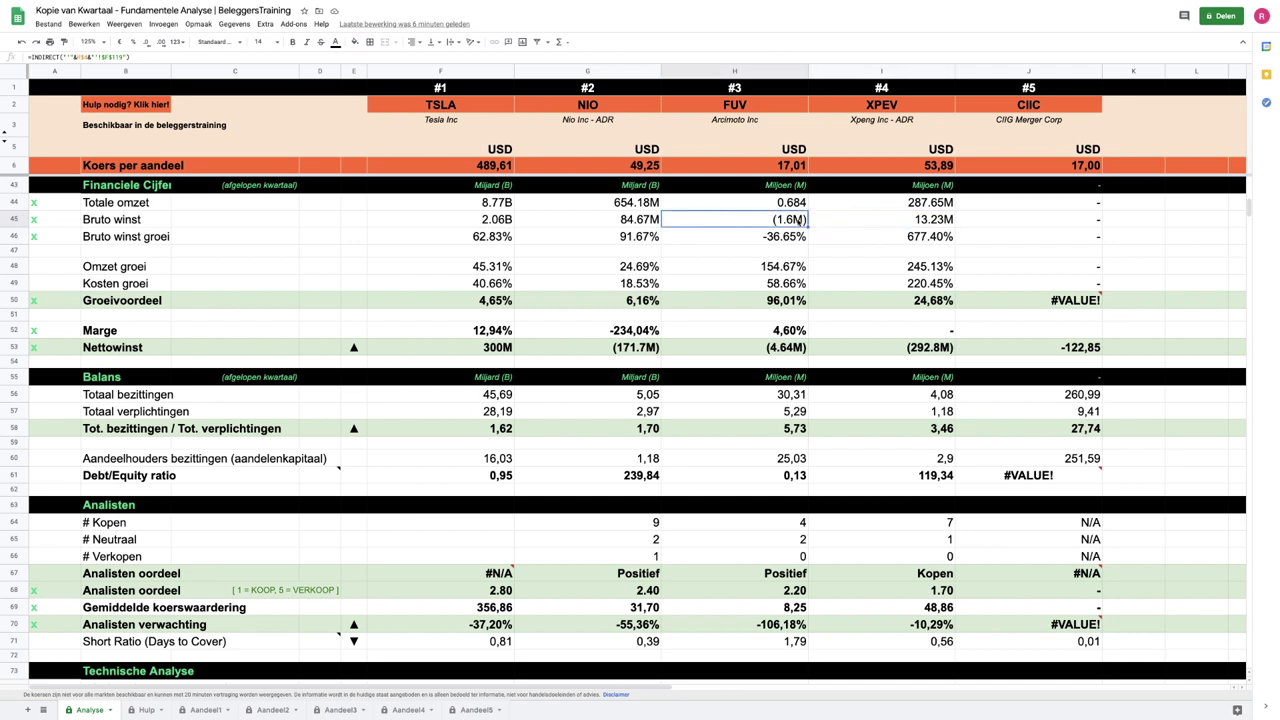
Review the gross profit growth (Bruto winst groei) of TSLA, NIO, FUV and XPEV, relating it to revenue for TSLA and NIO.
{"action": "left_click", "coordinate": [491, 240]}
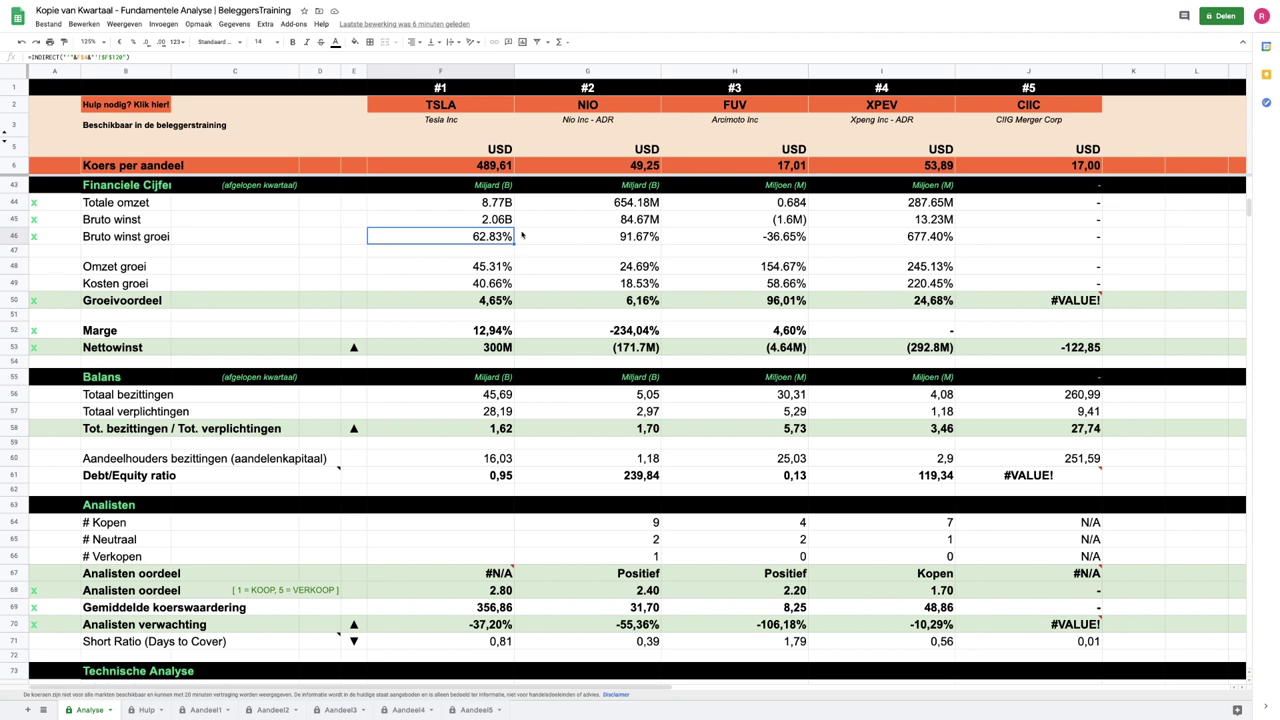
{"action": "left_click", "coordinate": [500, 208]}
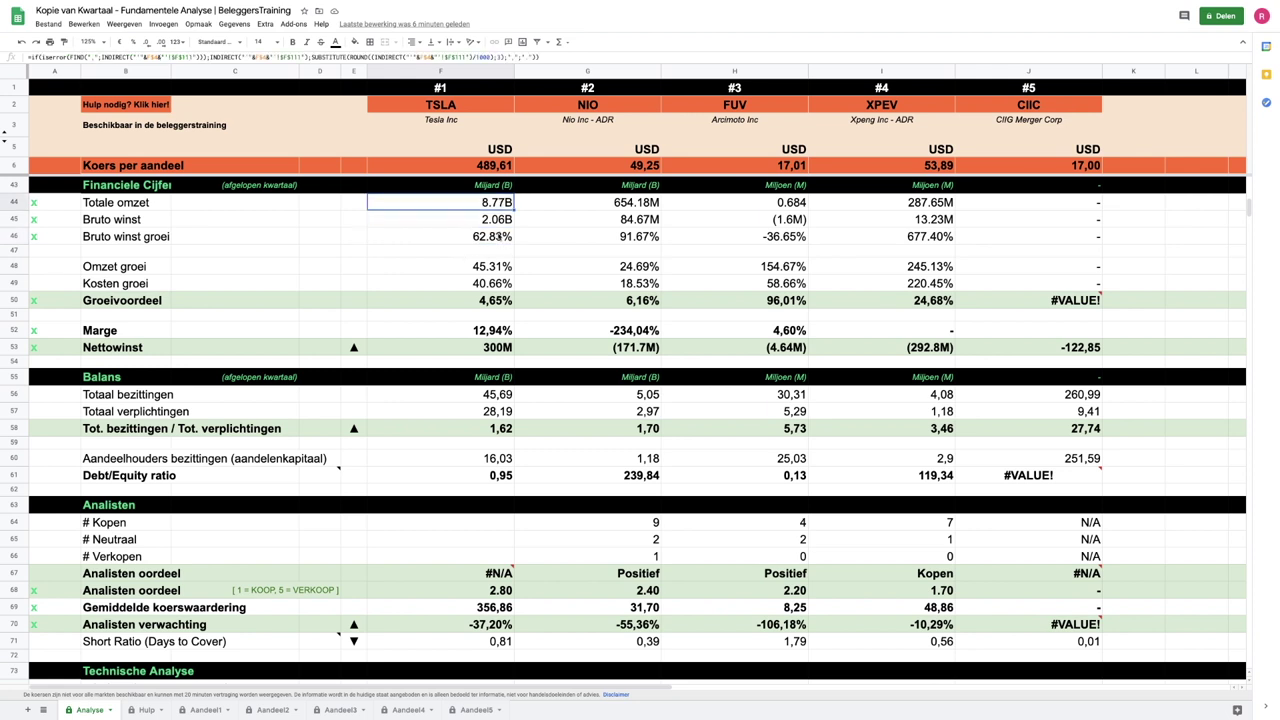
{"action": "left_click", "coordinate": [500, 237]}
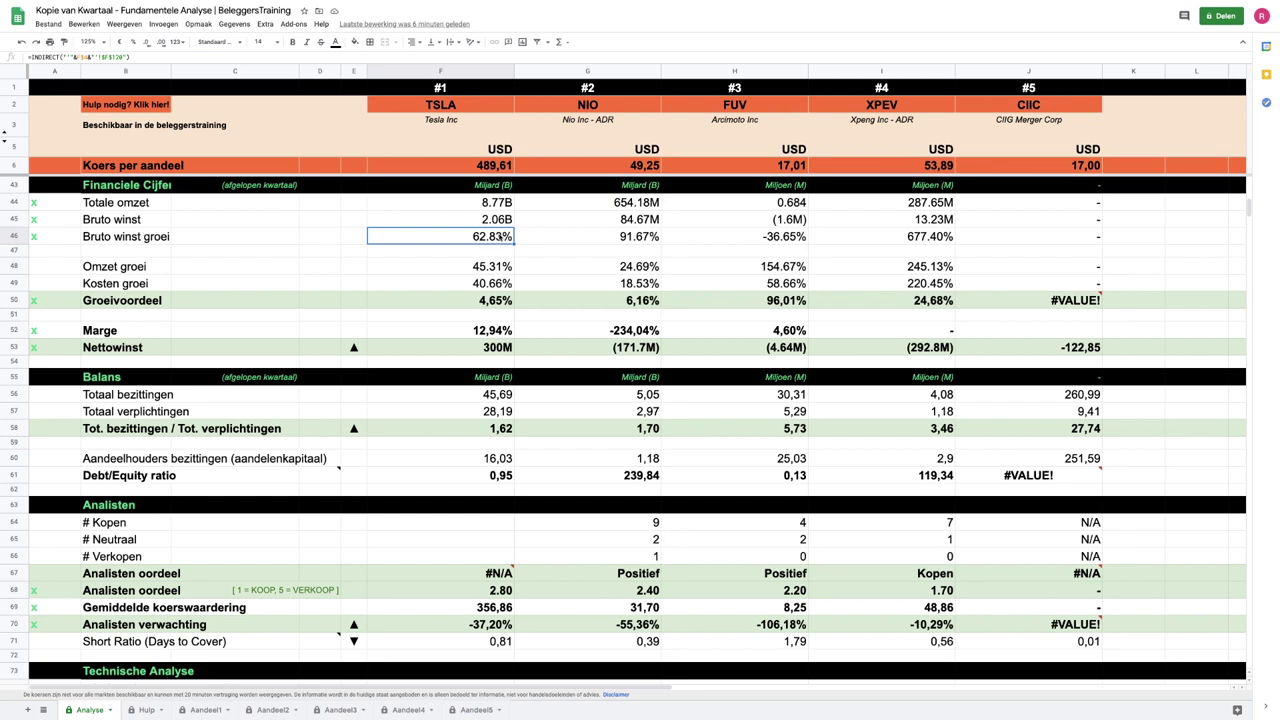
{"action": "left_click", "coordinate": [634, 202]}
{"action": "left_click", "coordinate": [633, 237]}
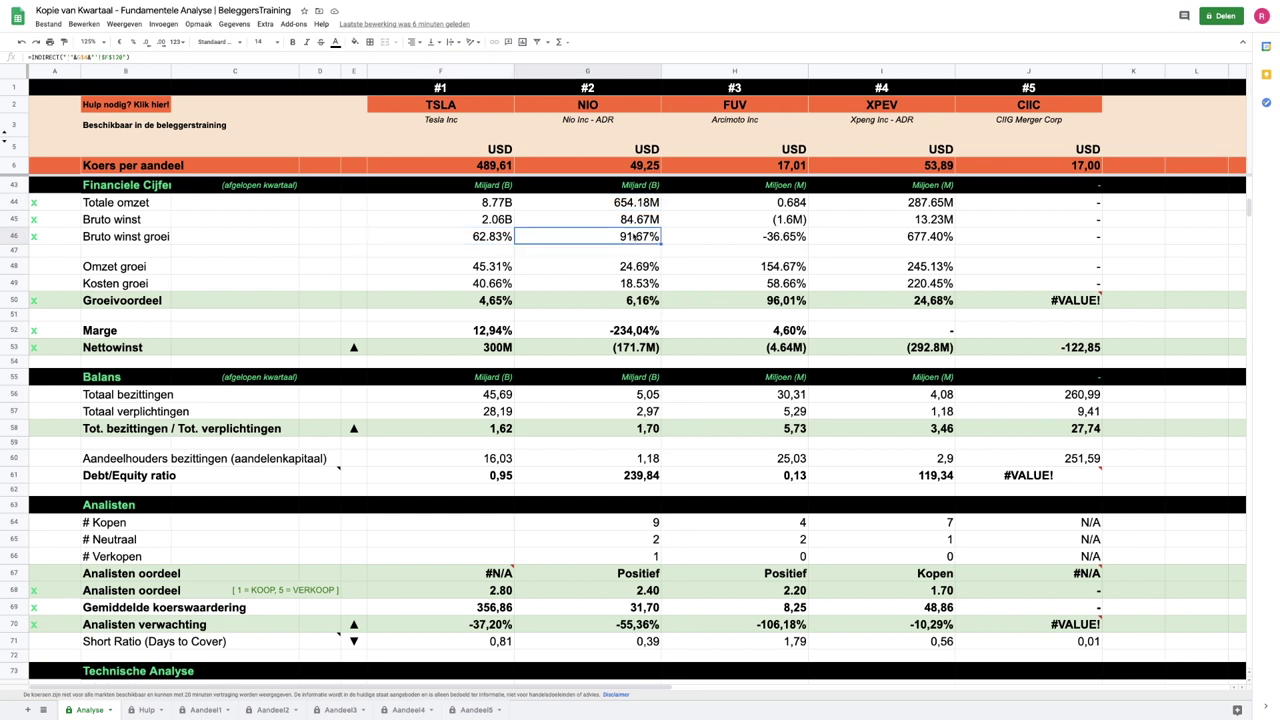
{"action": "left_click", "coordinate": [771, 243]}
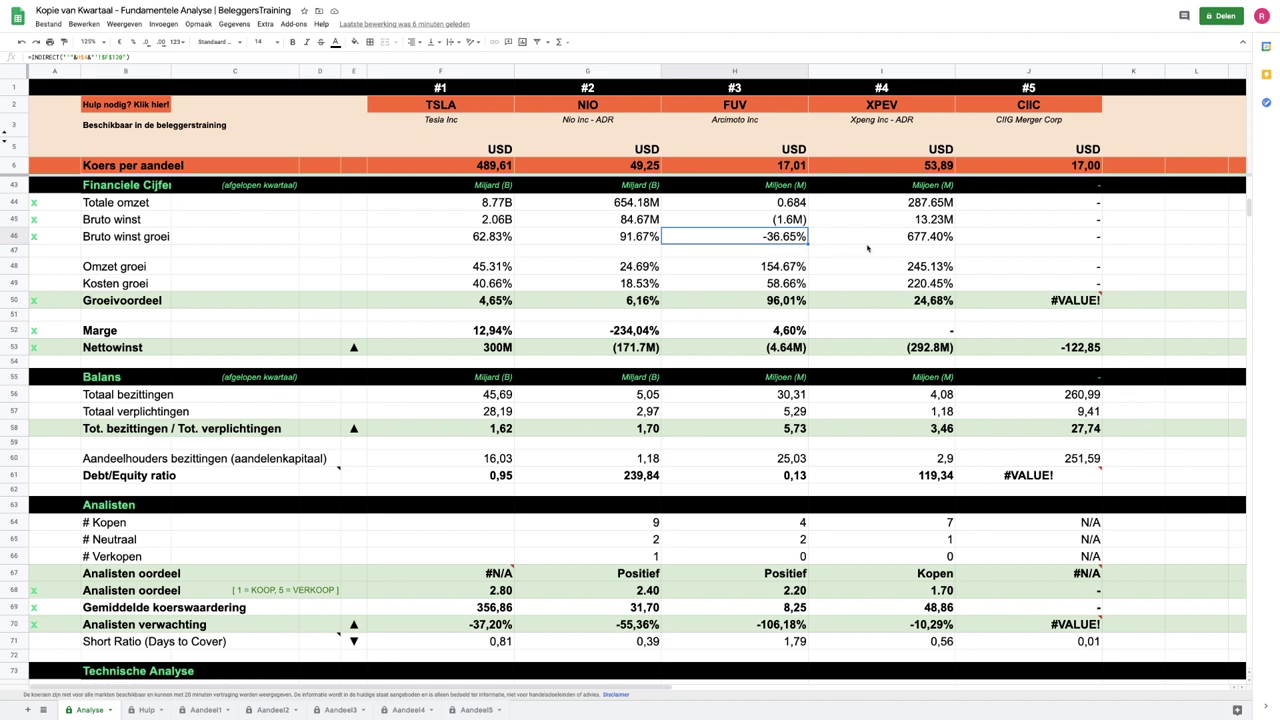
{"action": "left_click", "coordinate": [899, 240]}
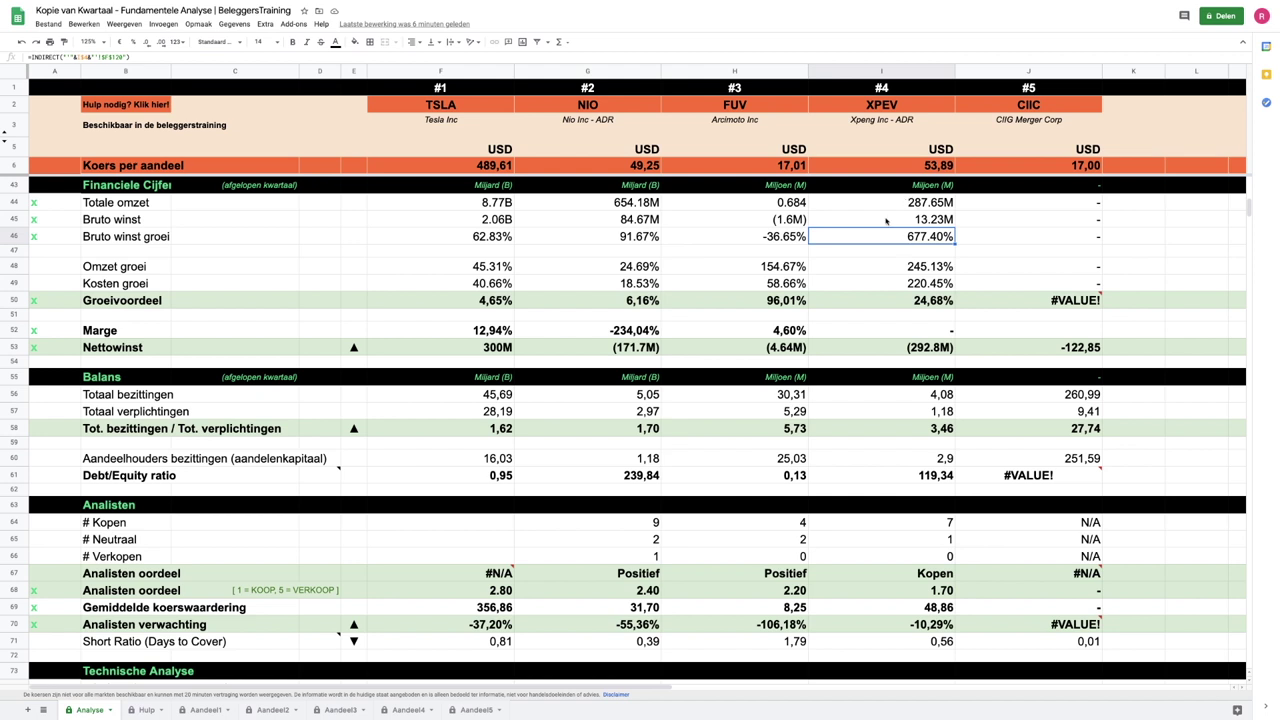
{"action": "left_click", "coordinate": [485, 205]}
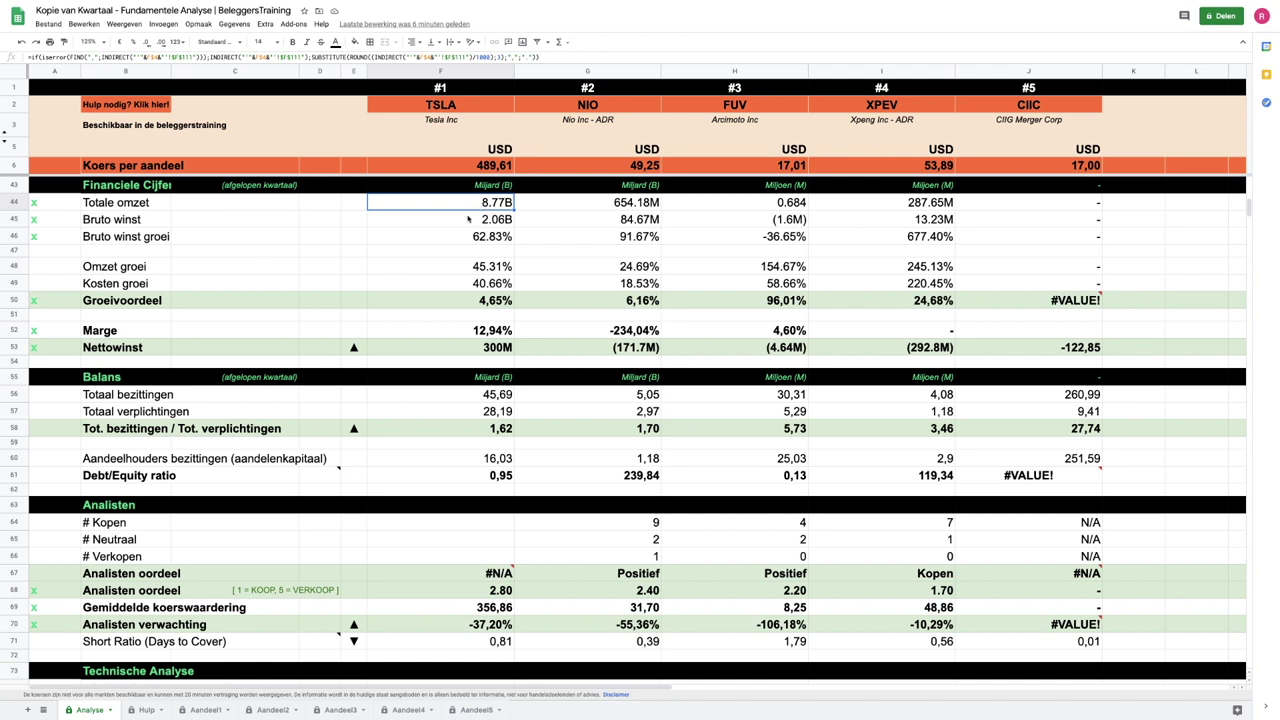
{"action": "left_click", "coordinate": [468, 241]}
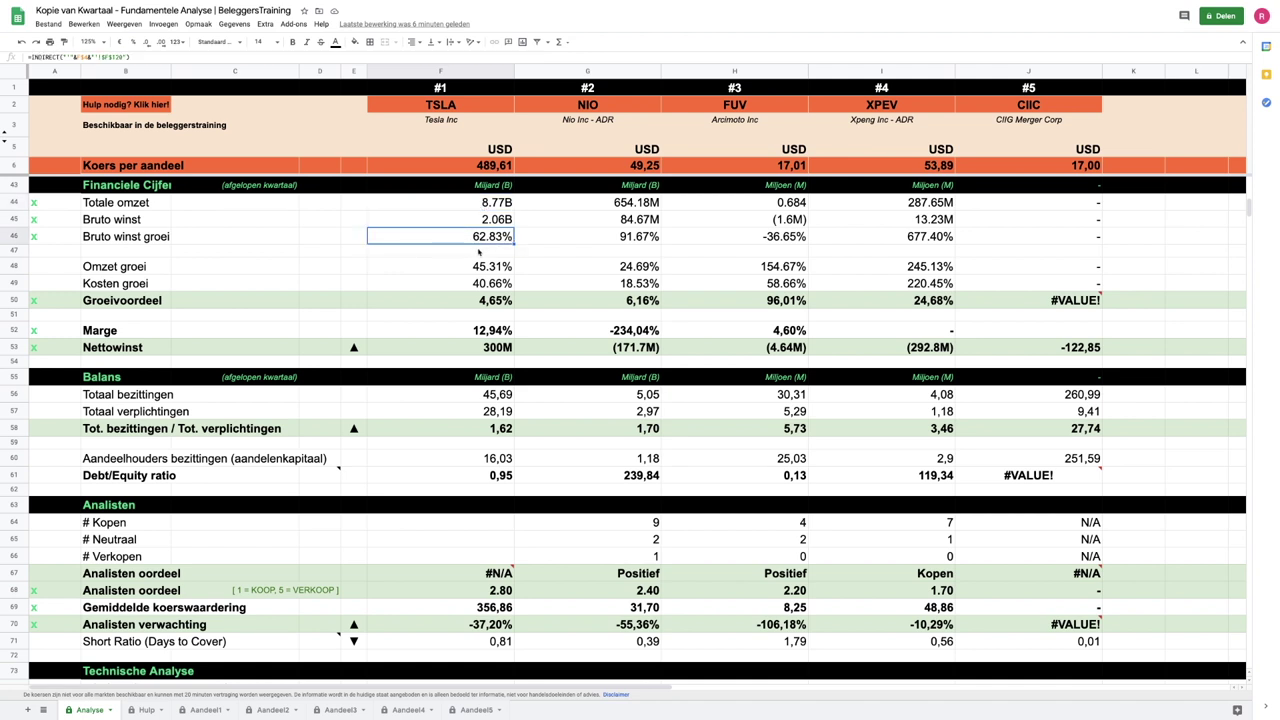
Examine TSLA's growth advantage (Groeivoordeel) together with the revenue growth (Omzet groei) and cost growth (Kosten groei) behind it.
{"action": "left_click", "coordinate": [121, 299]}
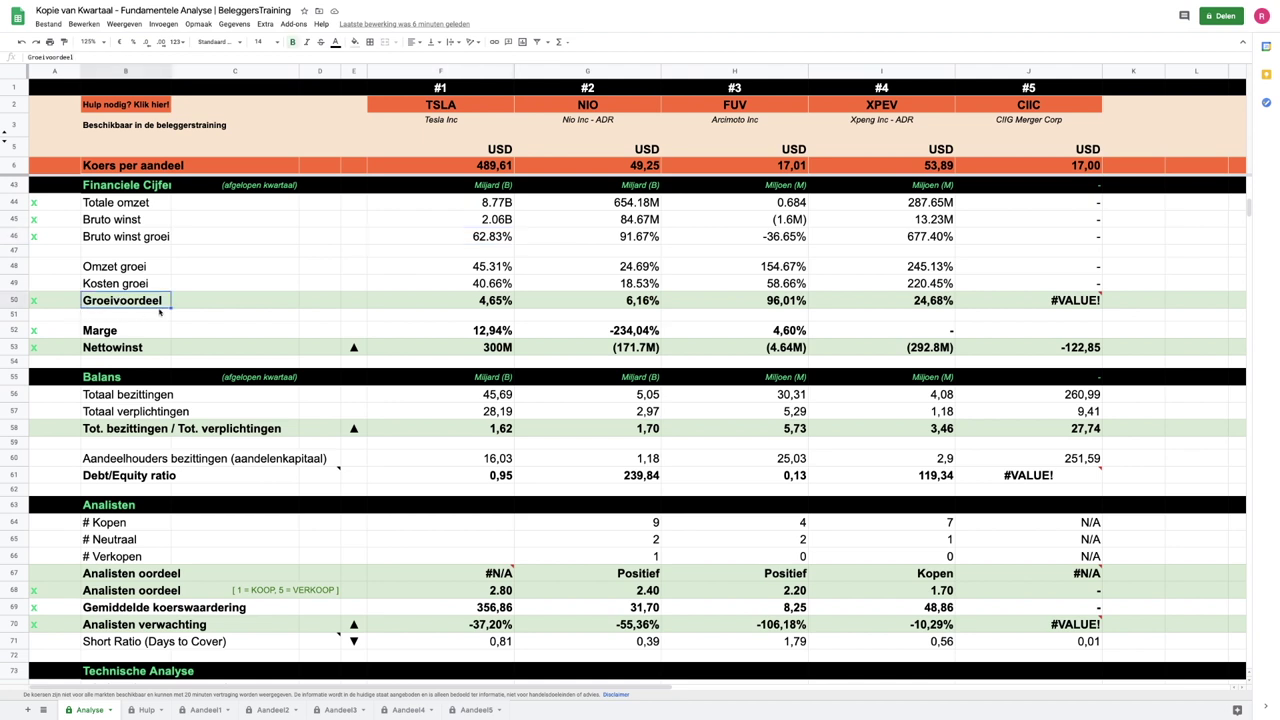
{"action": "left_click", "coordinate": [124, 266]}
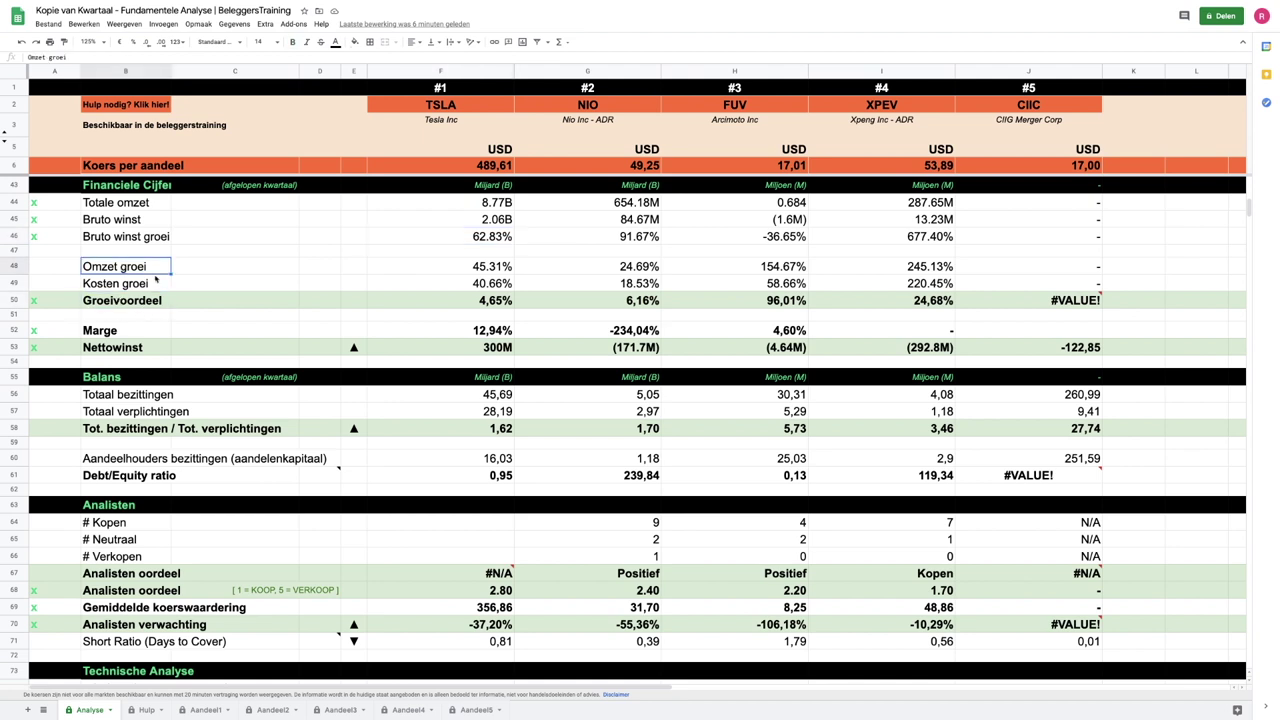
{"action": "left_click", "coordinate": [148, 284]}
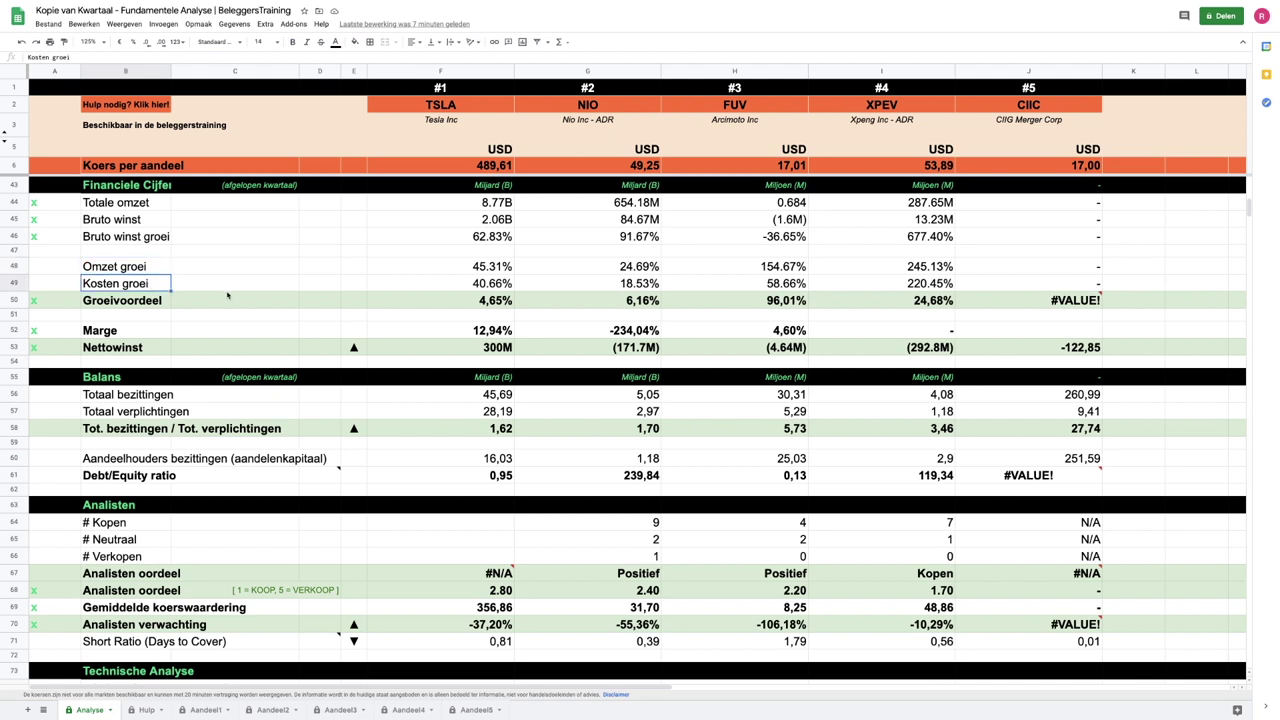
{"action": "left_click", "coordinate": [455, 268]}
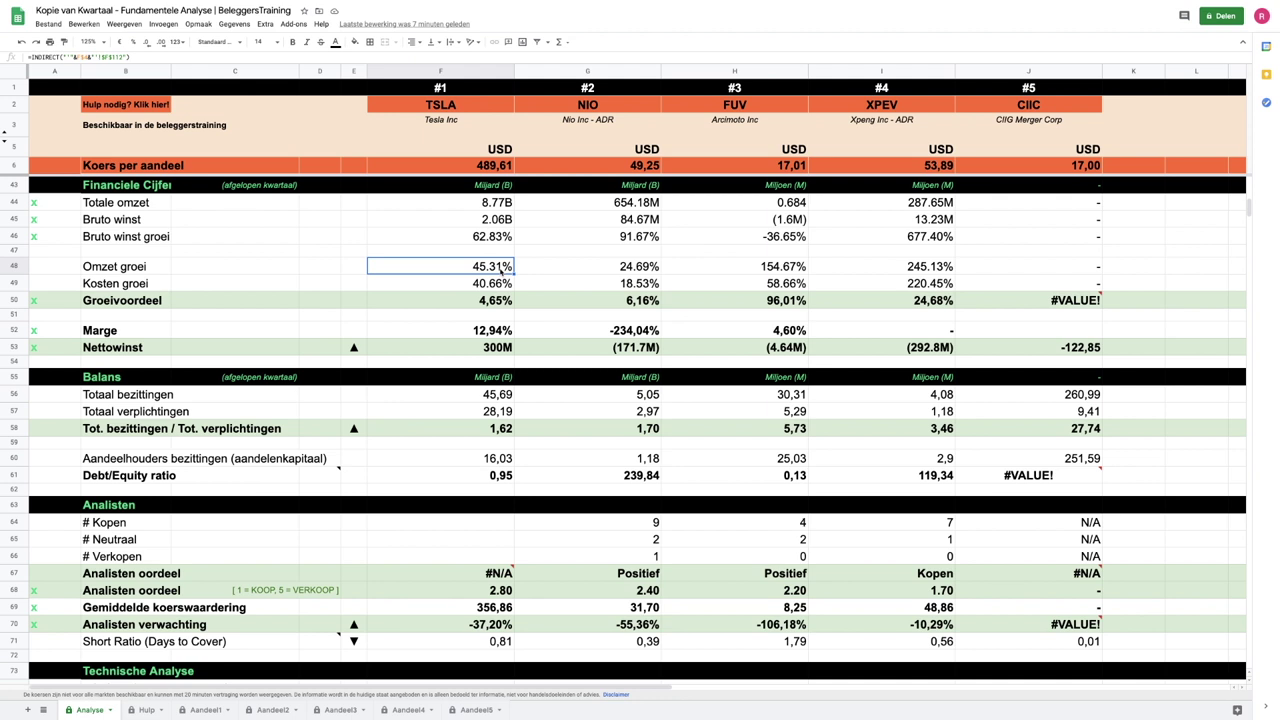
{"action": "left_click", "coordinate": [497, 285]}
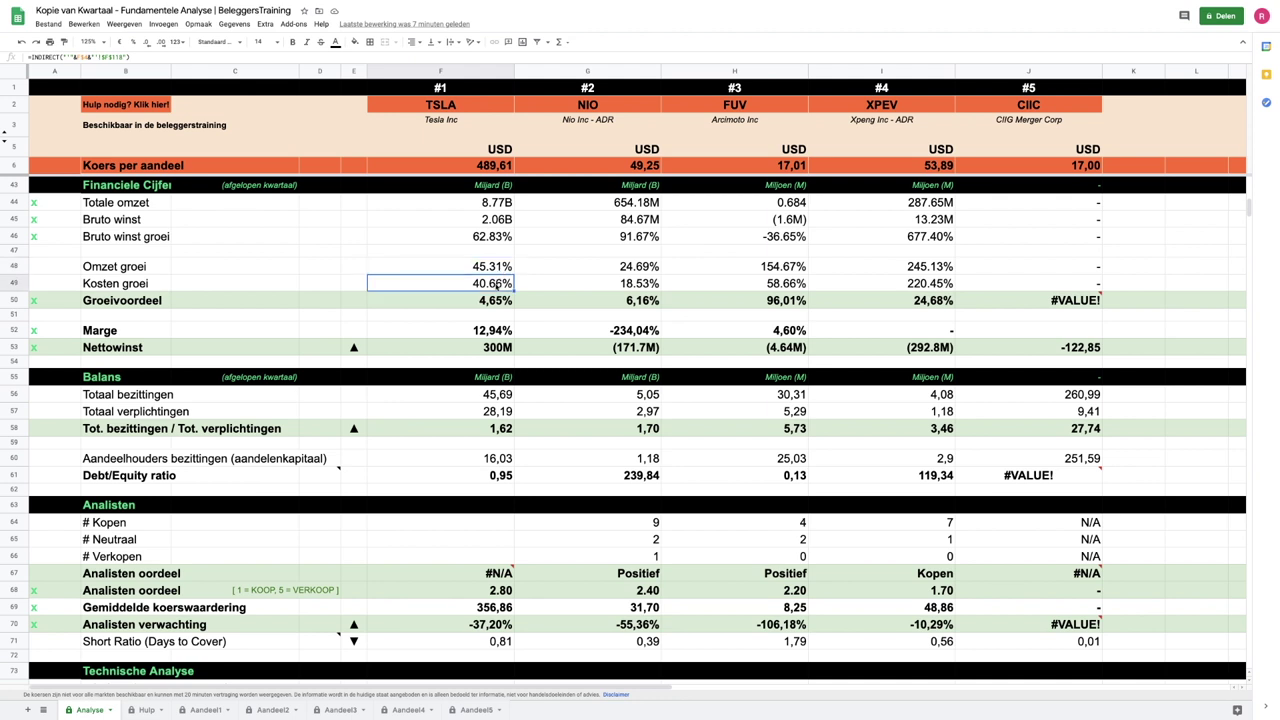
{"action": "left_click", "coordinate": [497, 297]}
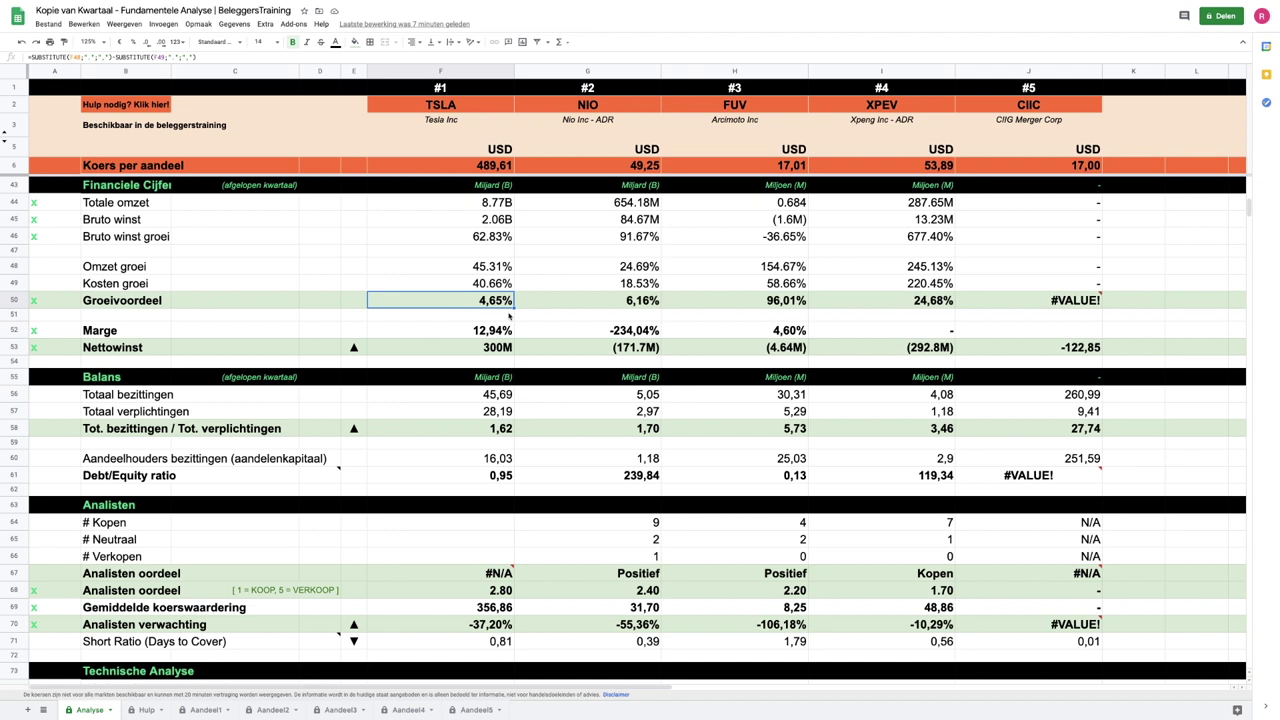
Compare the growth advantage (Groeivoordeel) of NIO and FUV against their revenue growth (Omzet groei).
{"action": "left_click", "coordinate": [587, 304]}
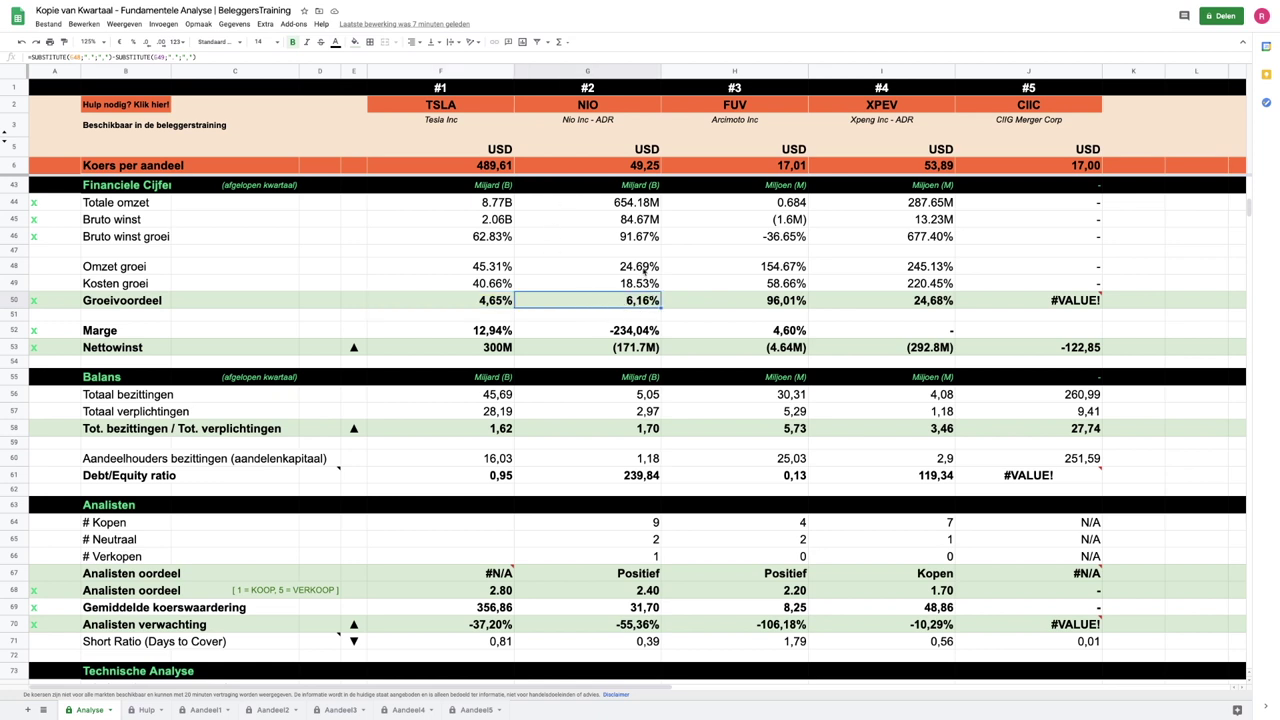
{"action": "left_click", "coordinate": [645, 268]}
{"action": "left_click", "coordinate": [645, 301]}
{"action": "left_click", "coordinate": [639, 268]}
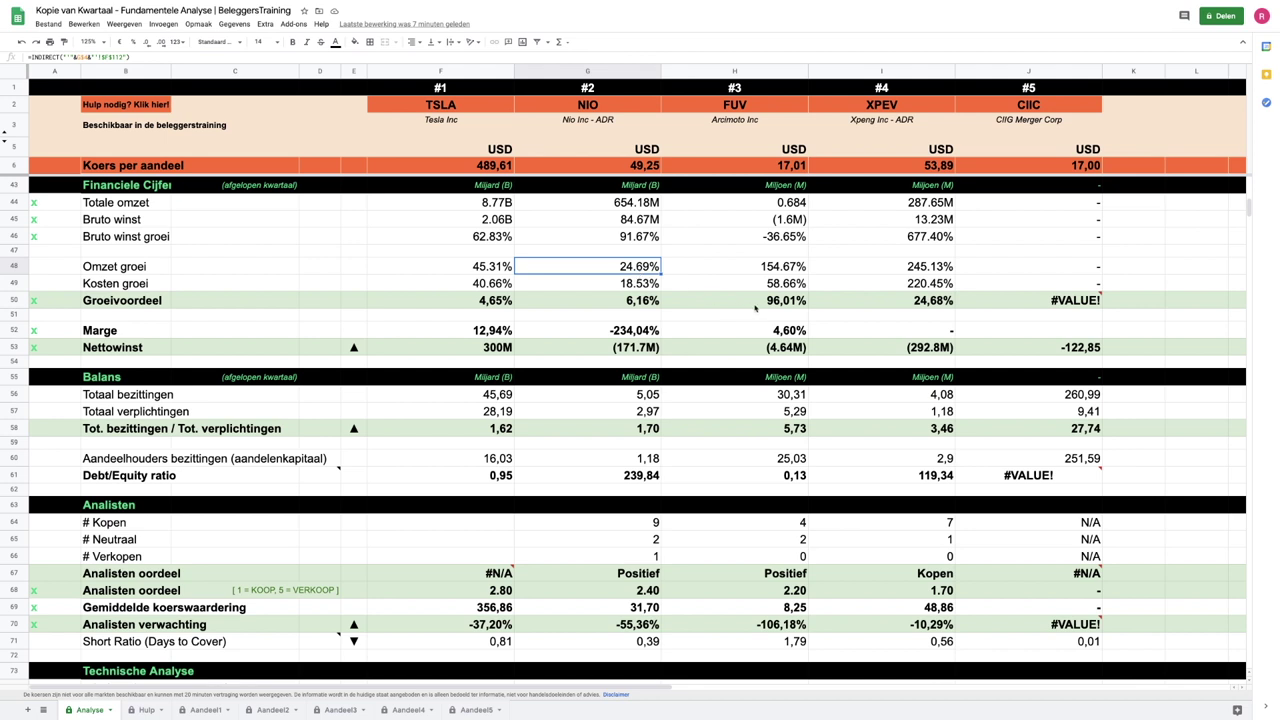
{"action": "left_click", "coordinate": [772, 304]}
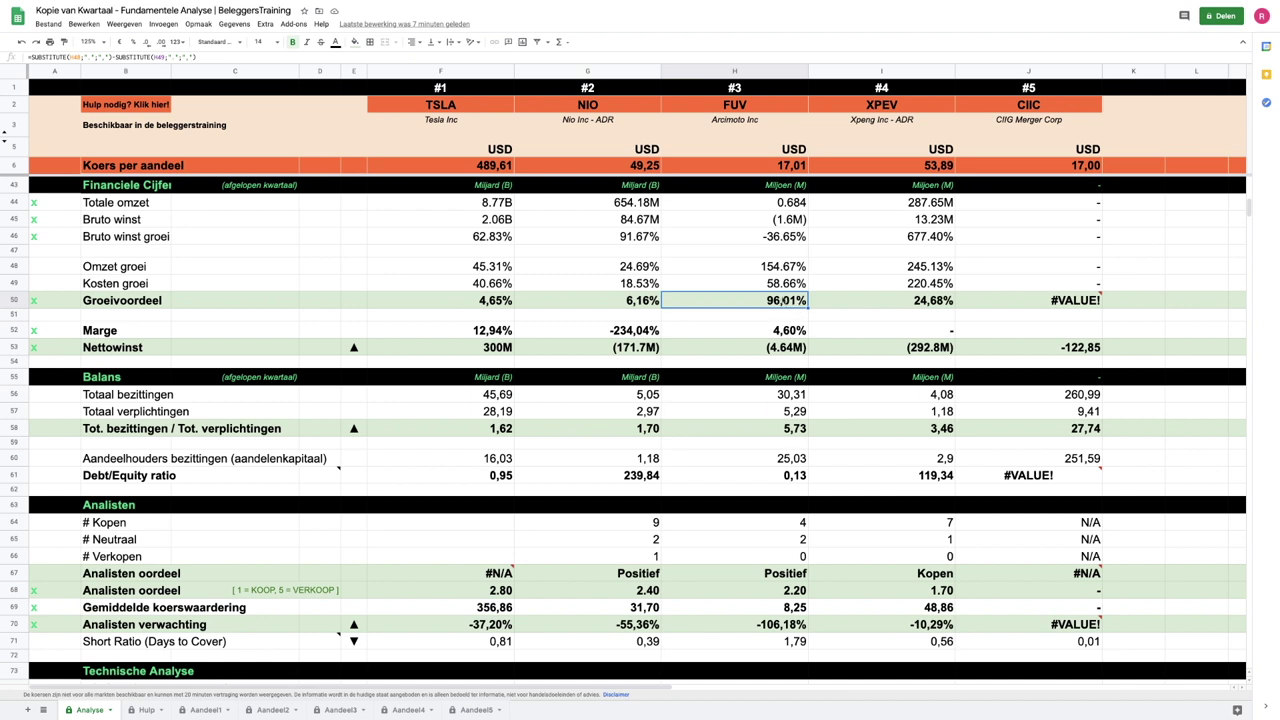
{"action": "left_click", "coordinate": [777, 266]}
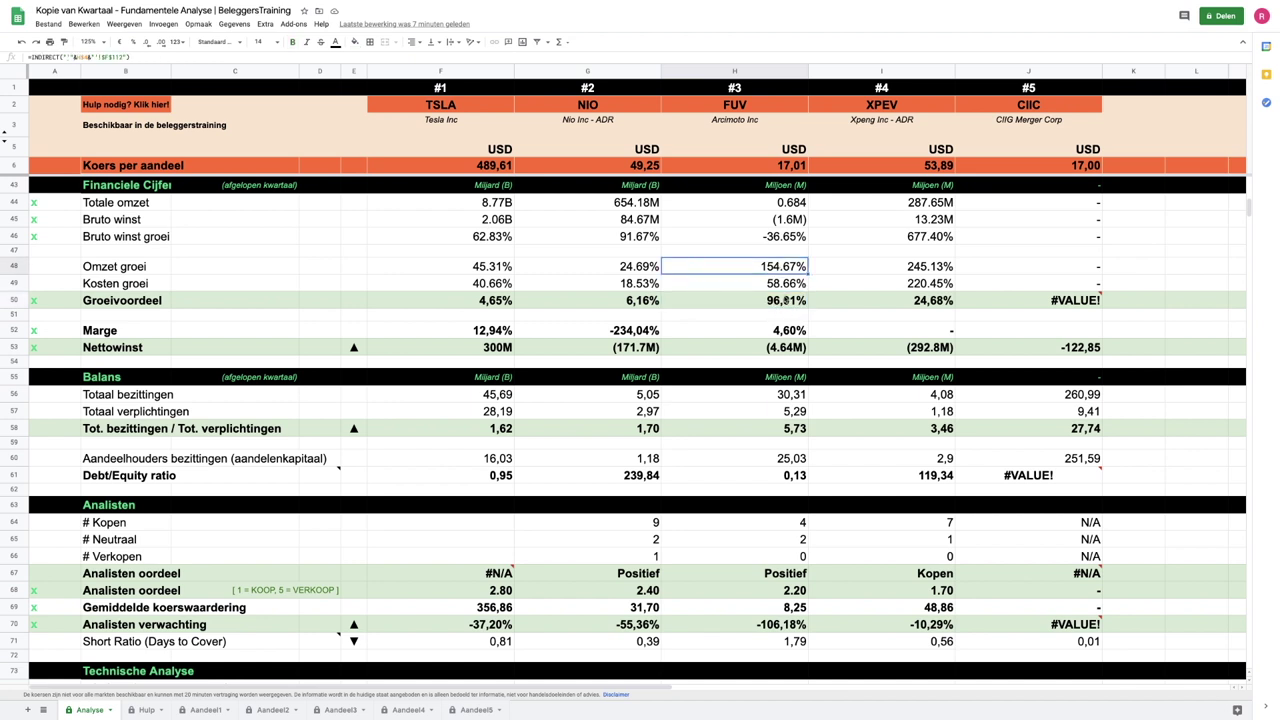
{"action": "left_click", "coordinate": [785, 299]}
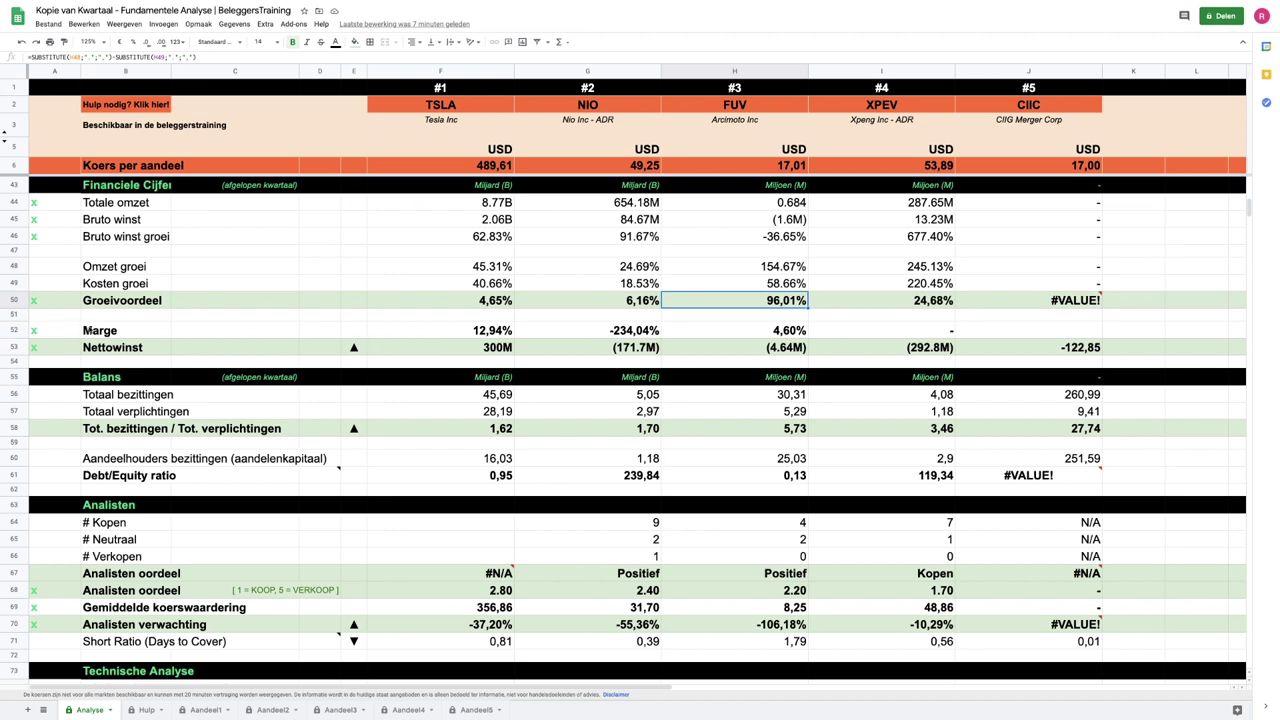
Review the margin (Marge) and net profit (Nettowinst) rows, relating them to the gross profit of TSLA and NIO.
{"action": "left_click", "coordinate": [94, 331]}
{"action": "left_click", "coordinate": [106, 345]}
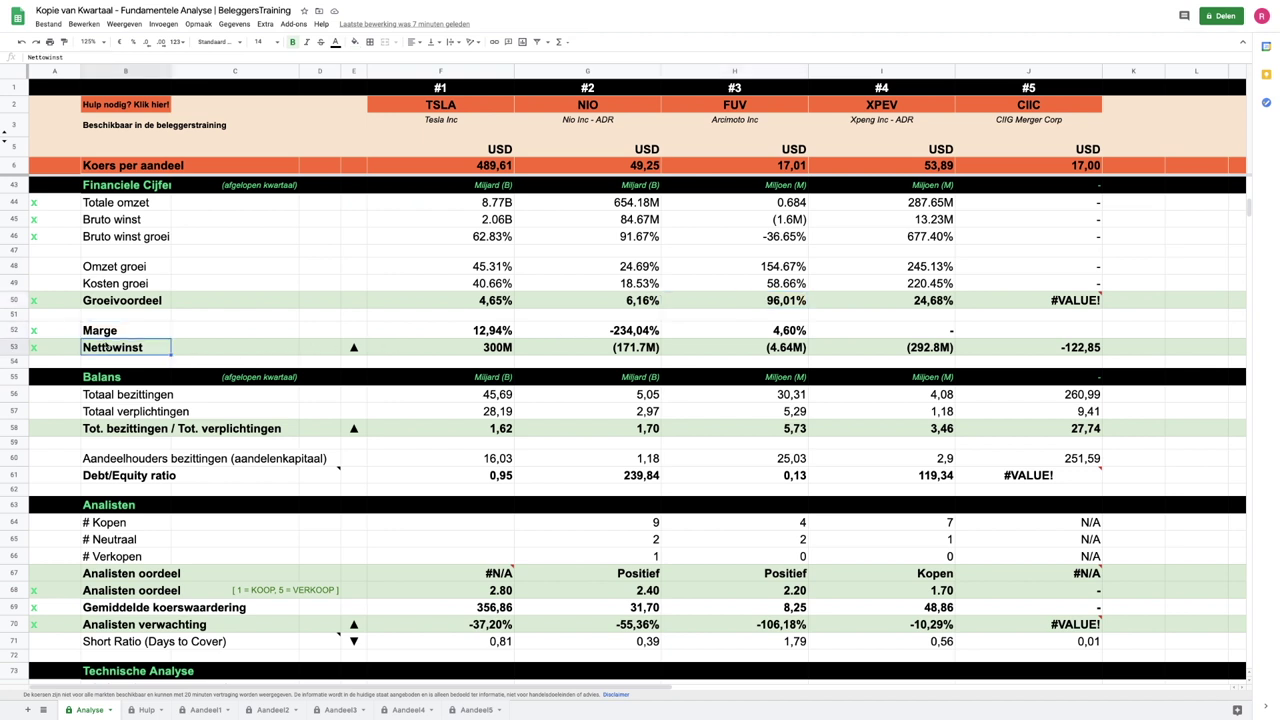
{"action": "left_click", "coordinate": [510, 348]}
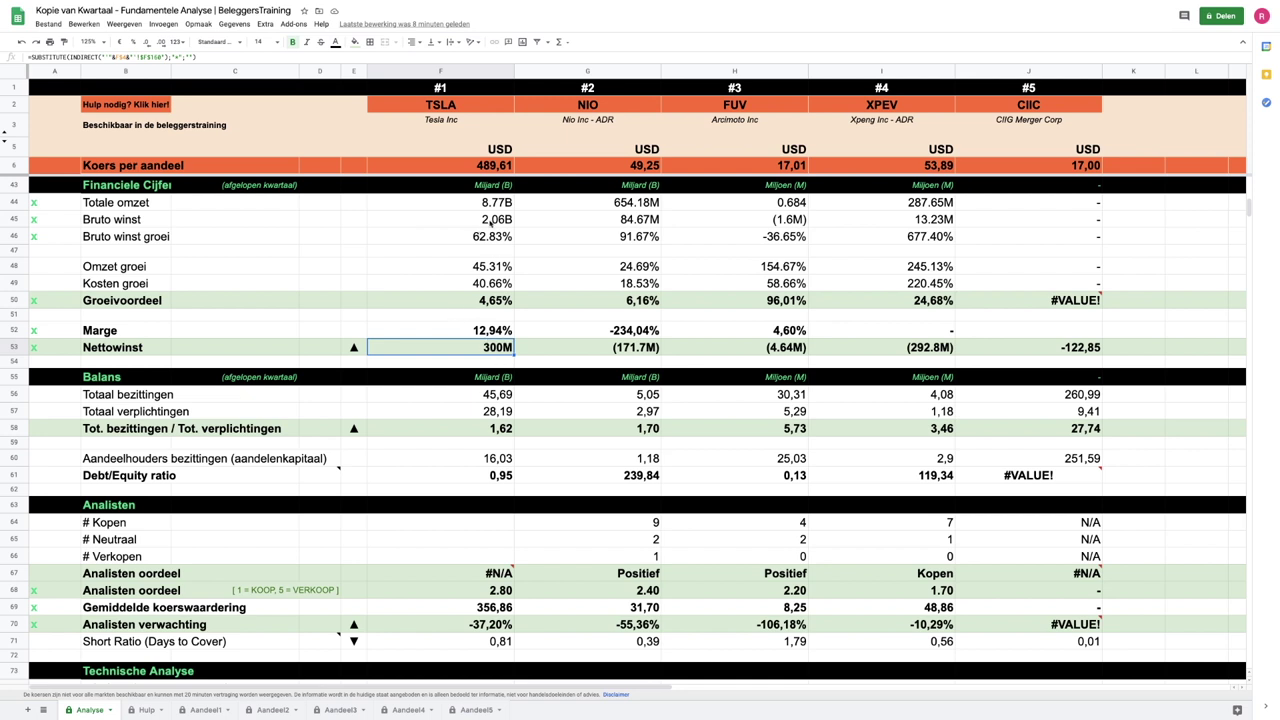
{"action": "left_click", "coordinate": [491, 220]}
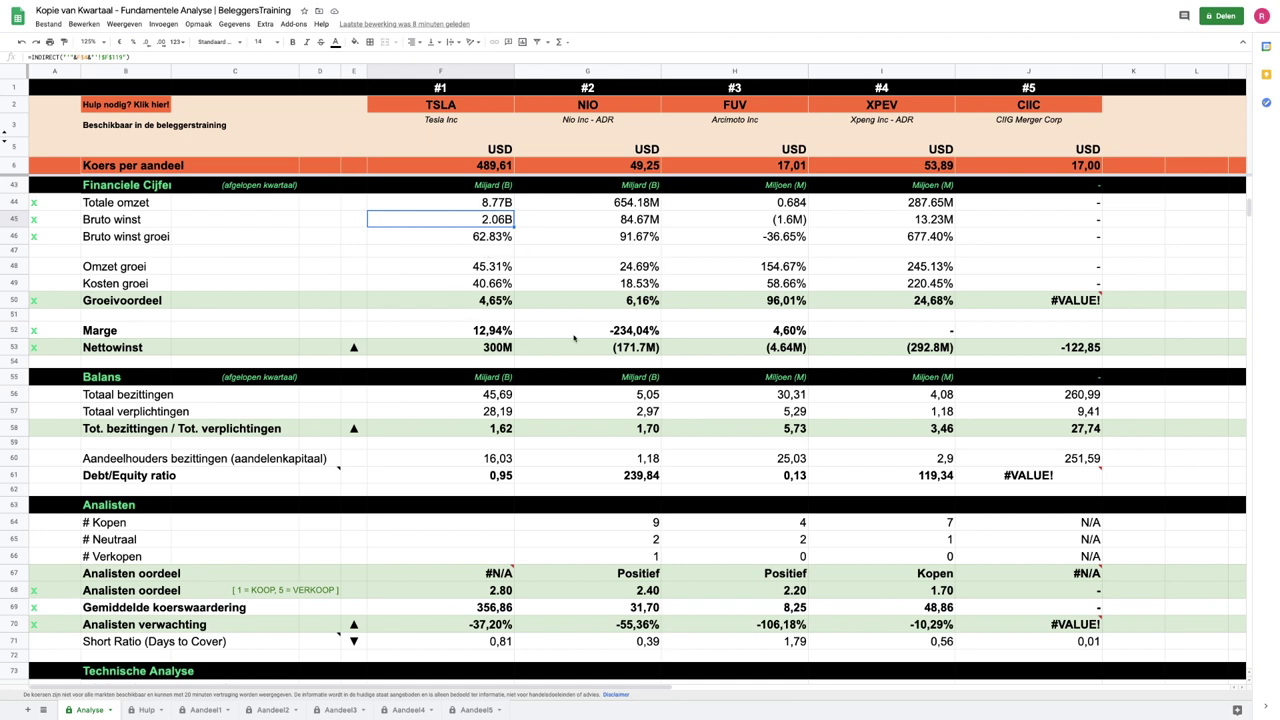
{"action": "left_click", "coordinate": [632, 222]}
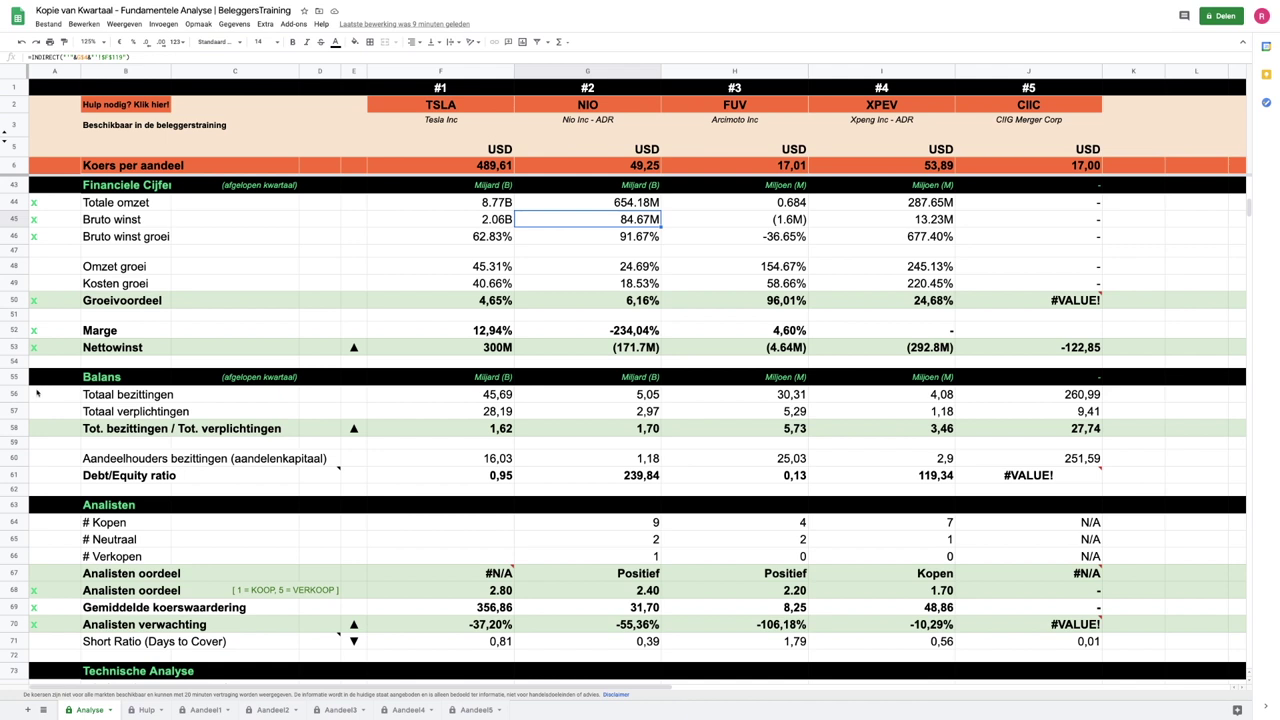
Compare the total assets to total liabilities ratio of TSLA, NIO and FUV in the Balans section.
{"action": "left_click", "coordinate": [37, 393]}
{"action": "left_click", "coordinate": [42, 380]}
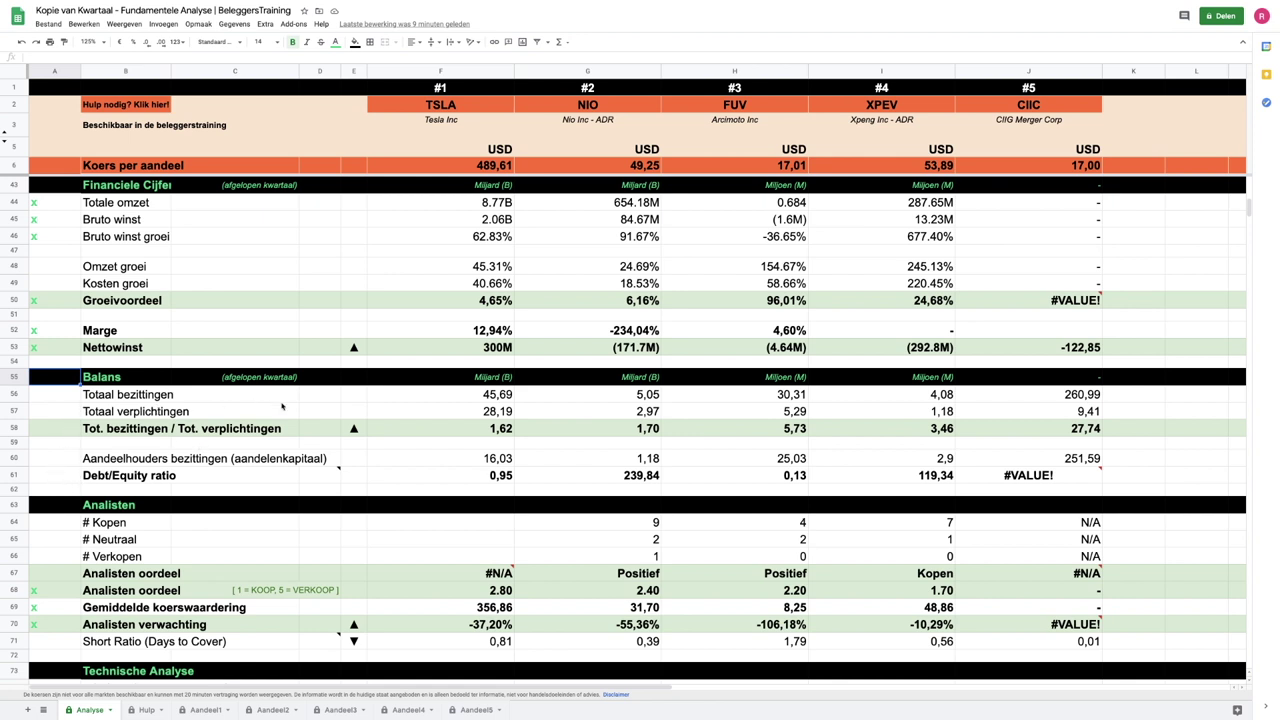
{"action": "left_click", "coordinate": [480, 428]}
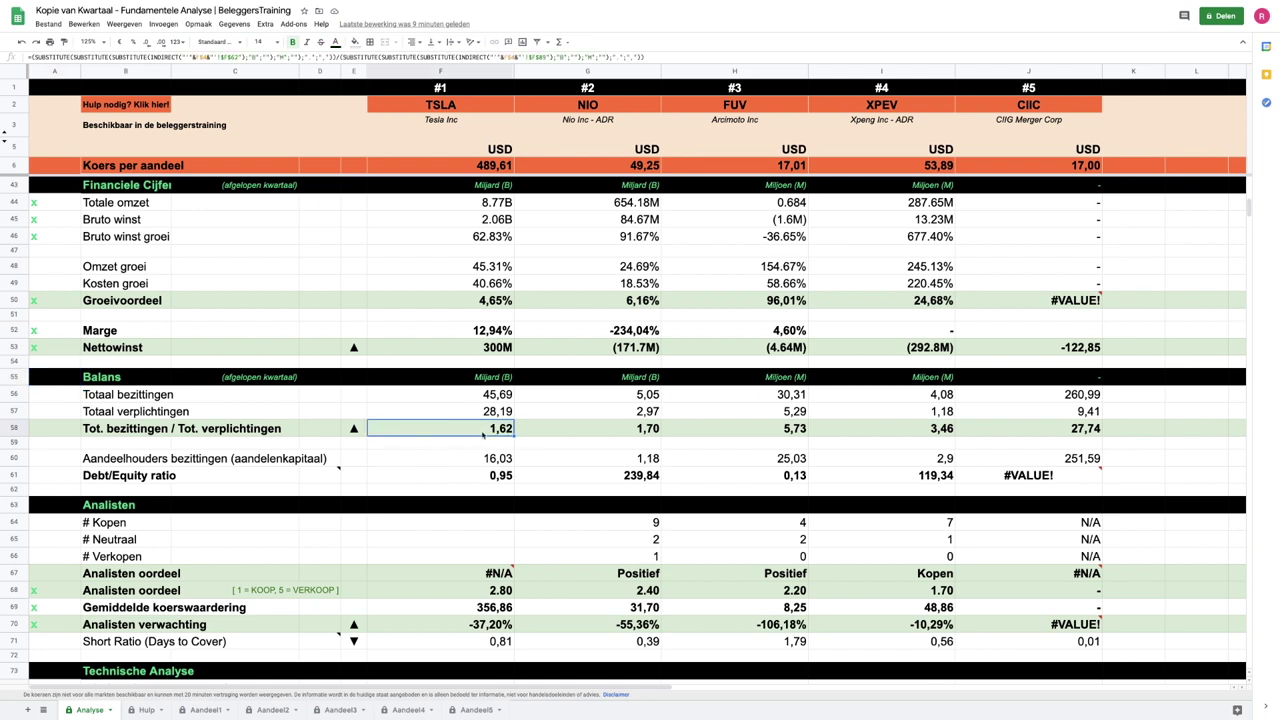
{"action": "key", "text": "Right"}
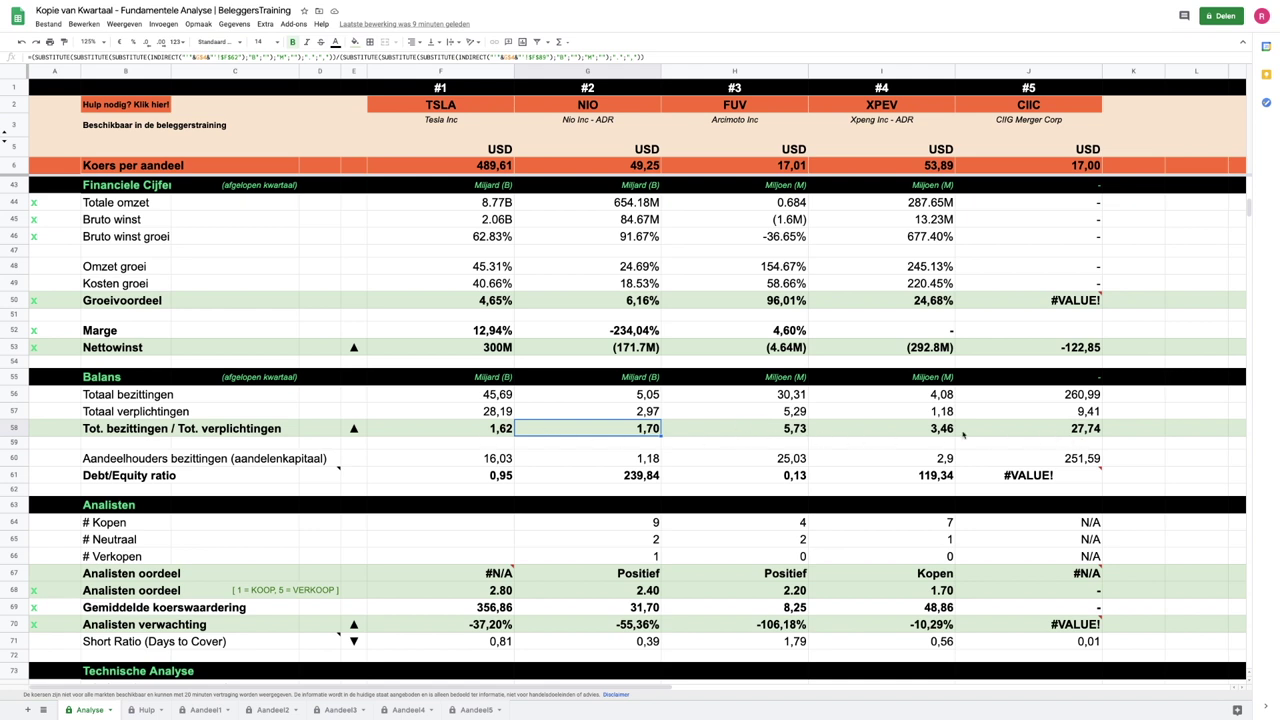
{"action": "left_click", "coordinate": [505, 433]}
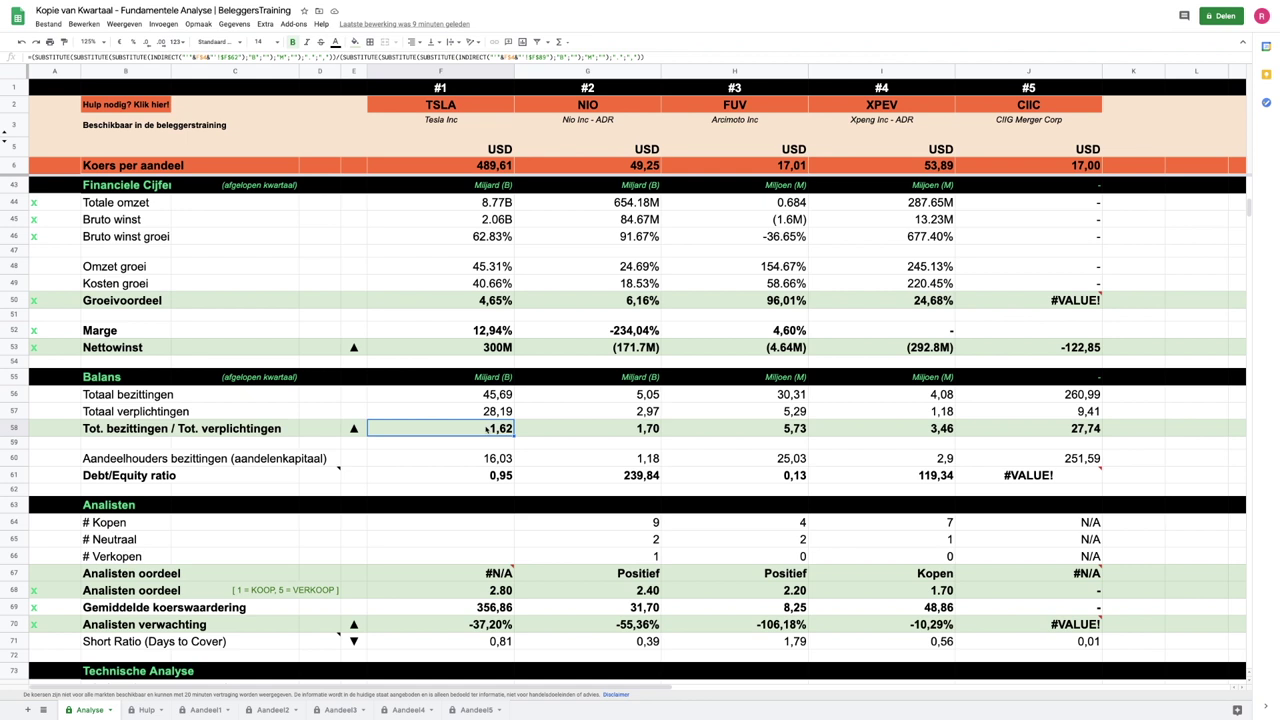
{"action": "left_click", "coordinate": [627, 432]}
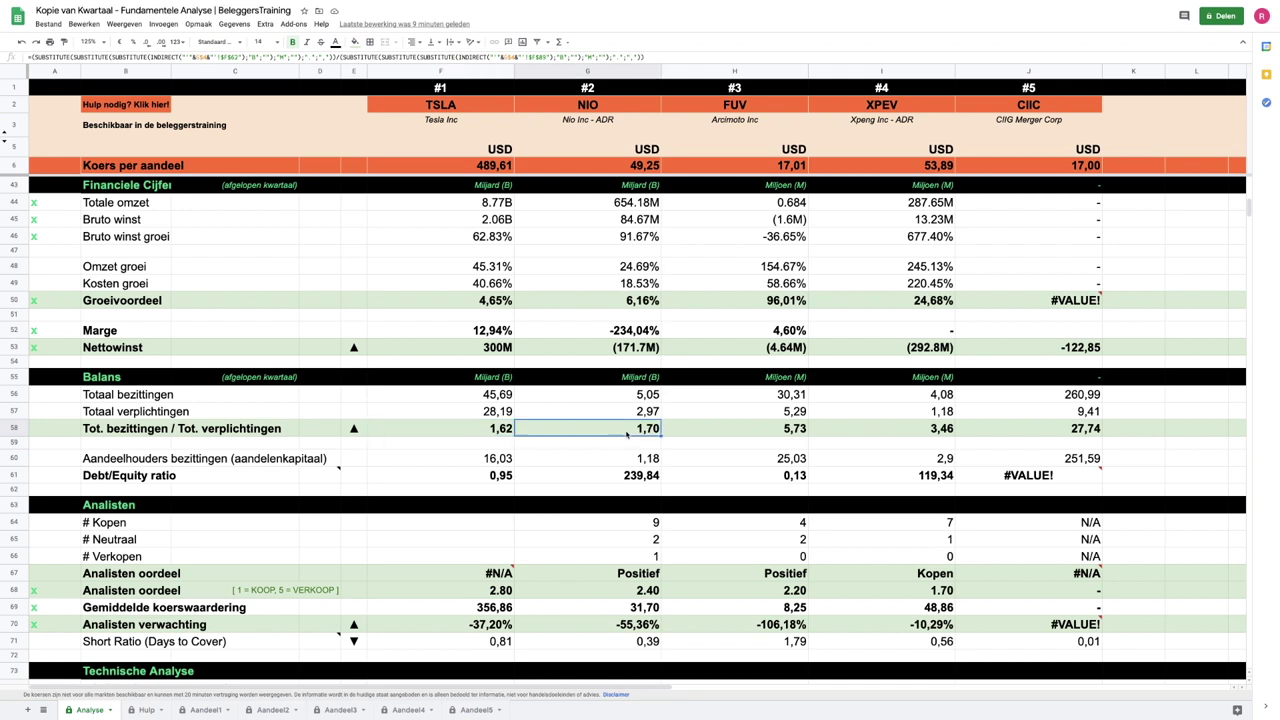
{"action": "left_click", "coordinate": [767, 434]}
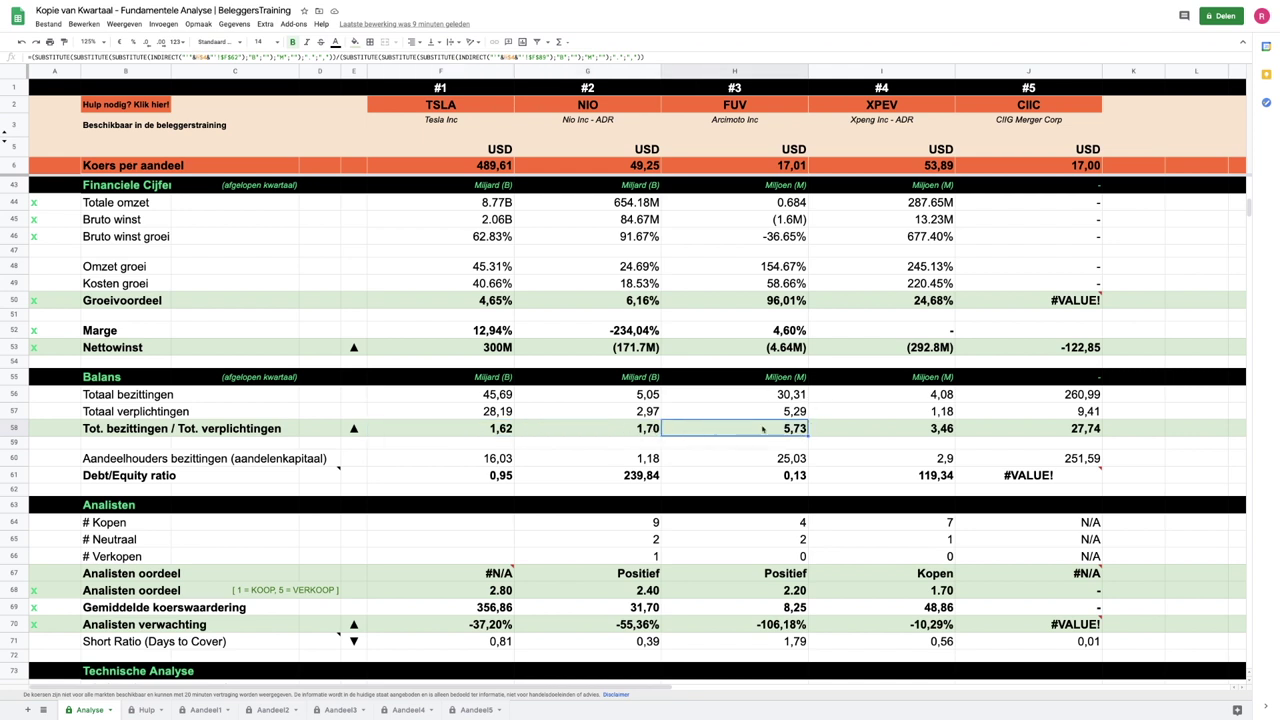
{"action": "left_click", "coordinate": [490, 433]}
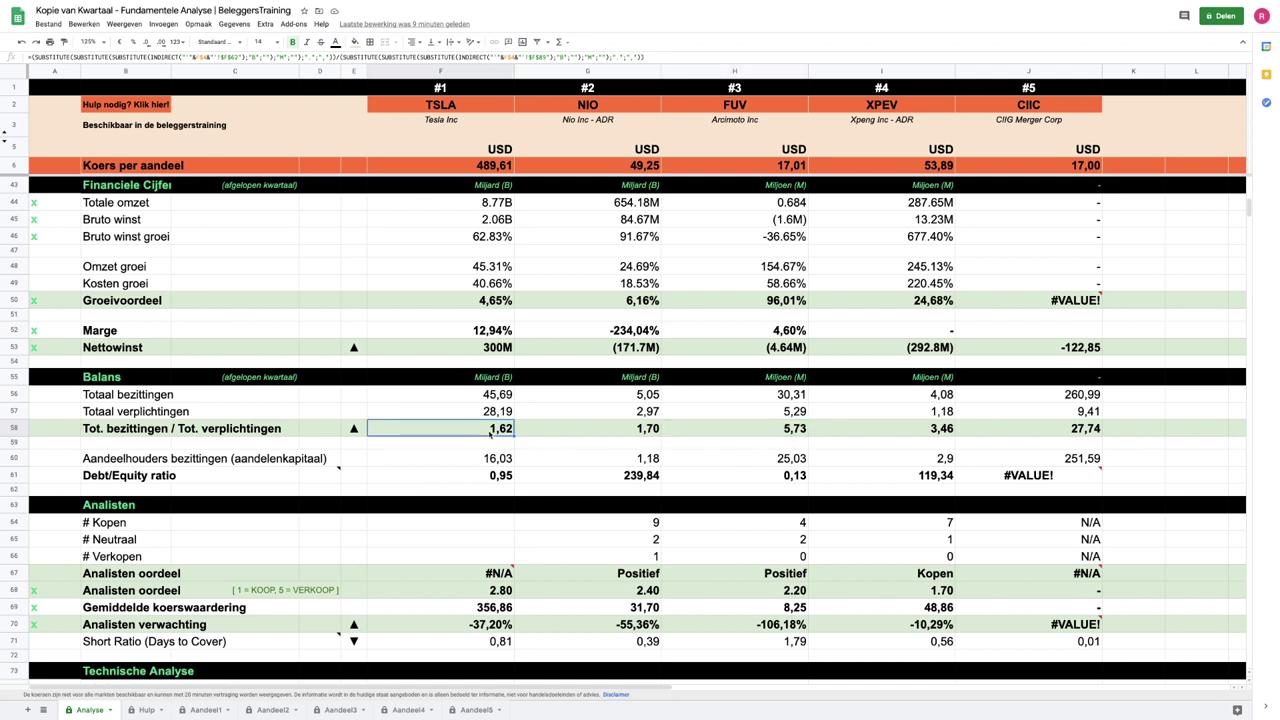
Review the analyst ratings (Analisten oordeel) of TSLA and NIO and the number of buy recommendations for NIO and XPEV.
{"action": "scroll", "coordinate": [490, 432], "scroll_direction": "down", "scroll_amount": 4}
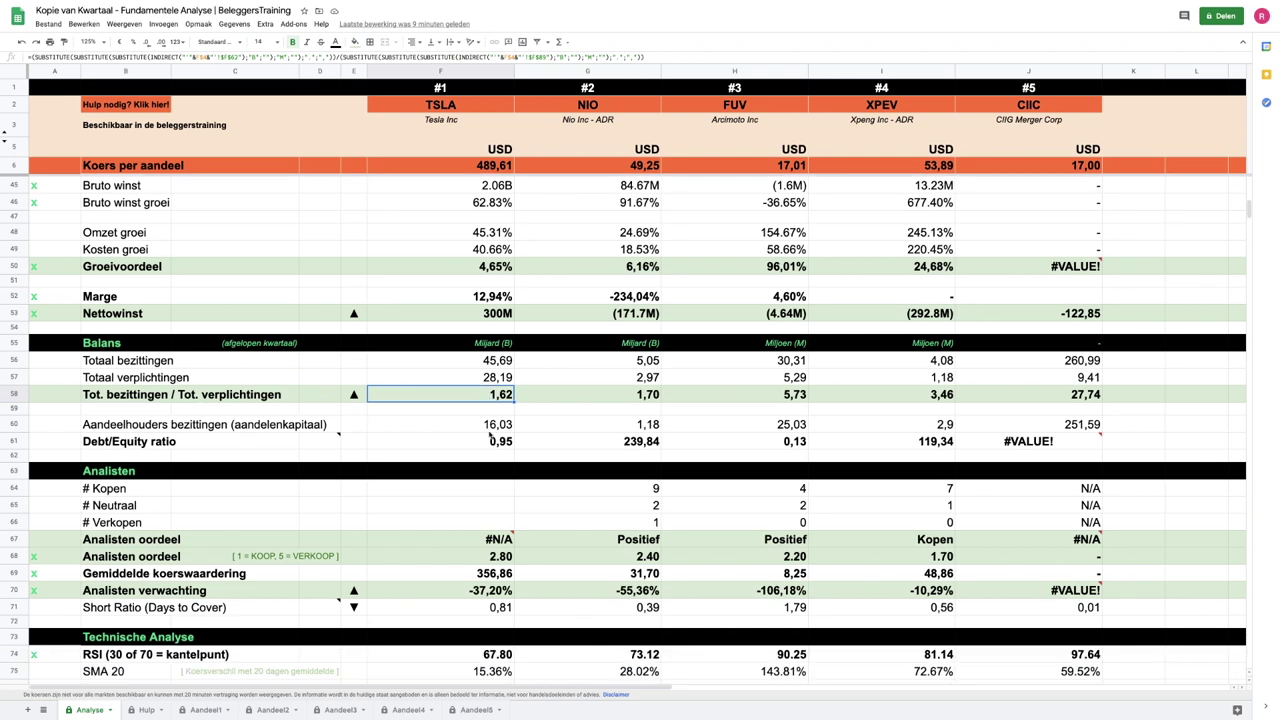
{"action": "scroll", "coordinate": [490, 432], "scroll_direction": "down", "scroll_amount": 3}
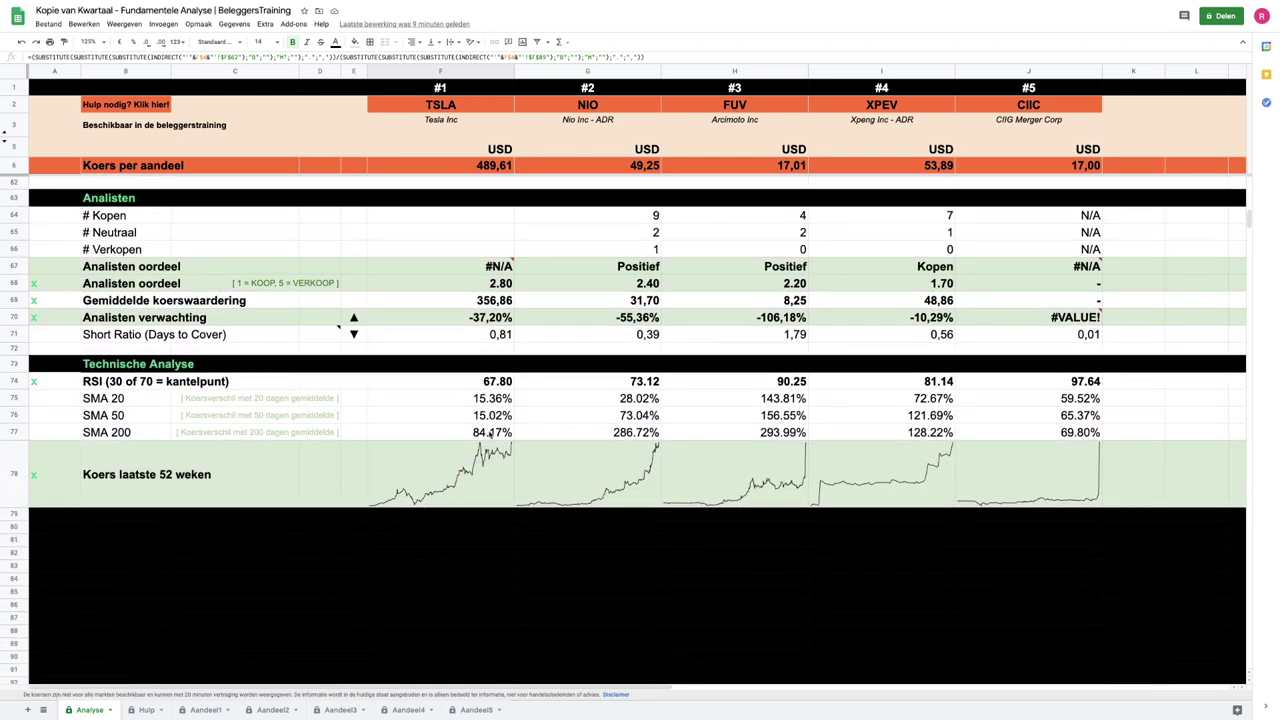
{"action": "scroll", "coordinate": [490, 432], "scroll_direction": "down", "scroll_amount": 1}
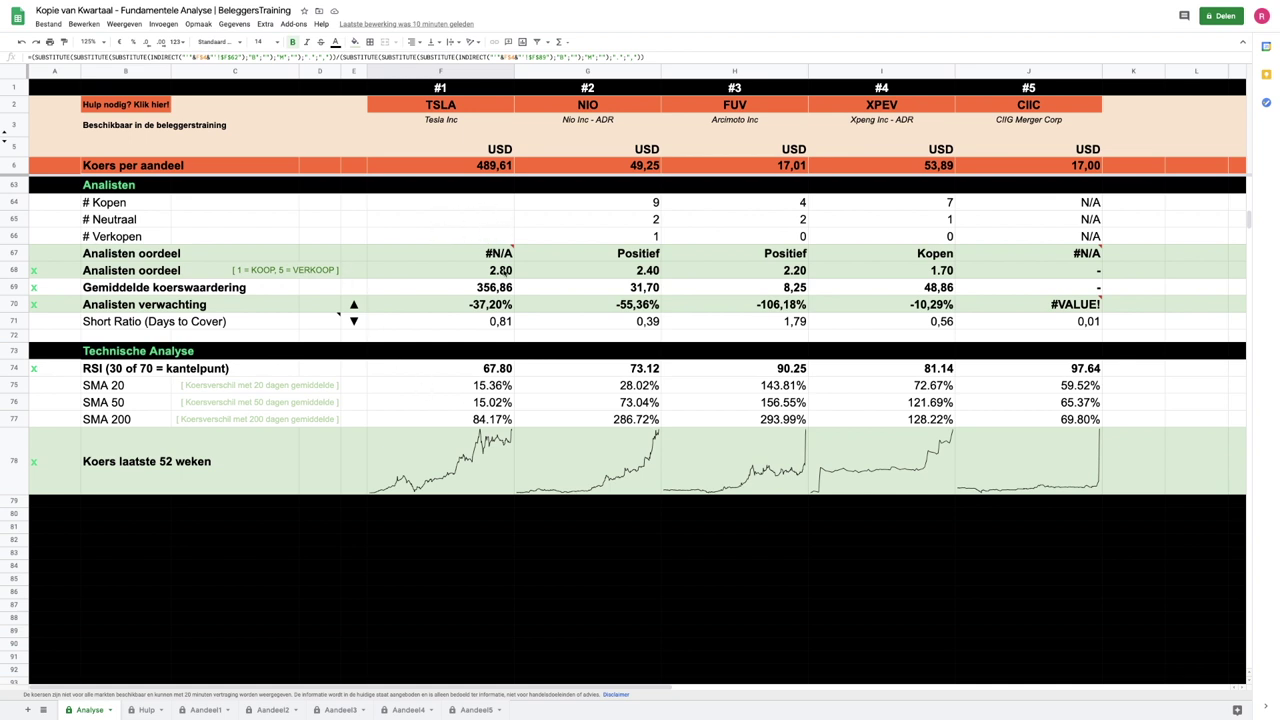
{"action": "left_click", "coordinate": [115, 278]}
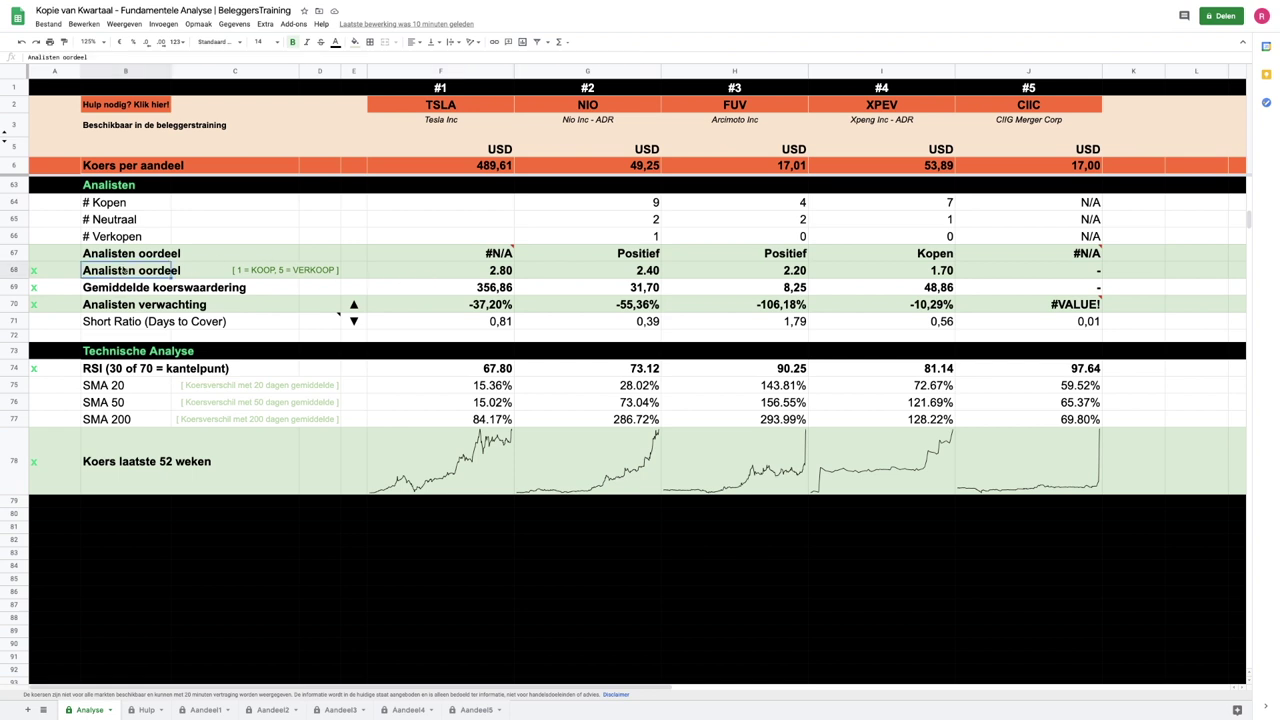
{"action": "left_click", "coordinate": [440, 271]}
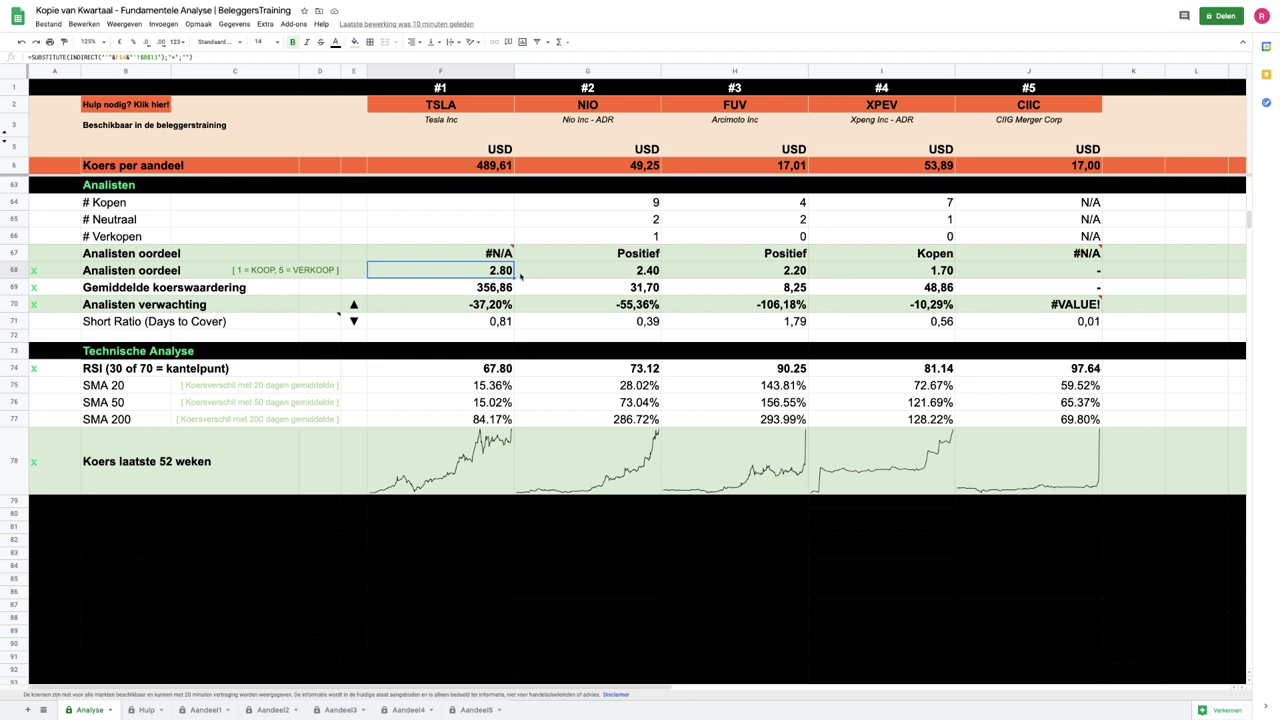
{"action": "left_click", "coordinate": [635, 256]}
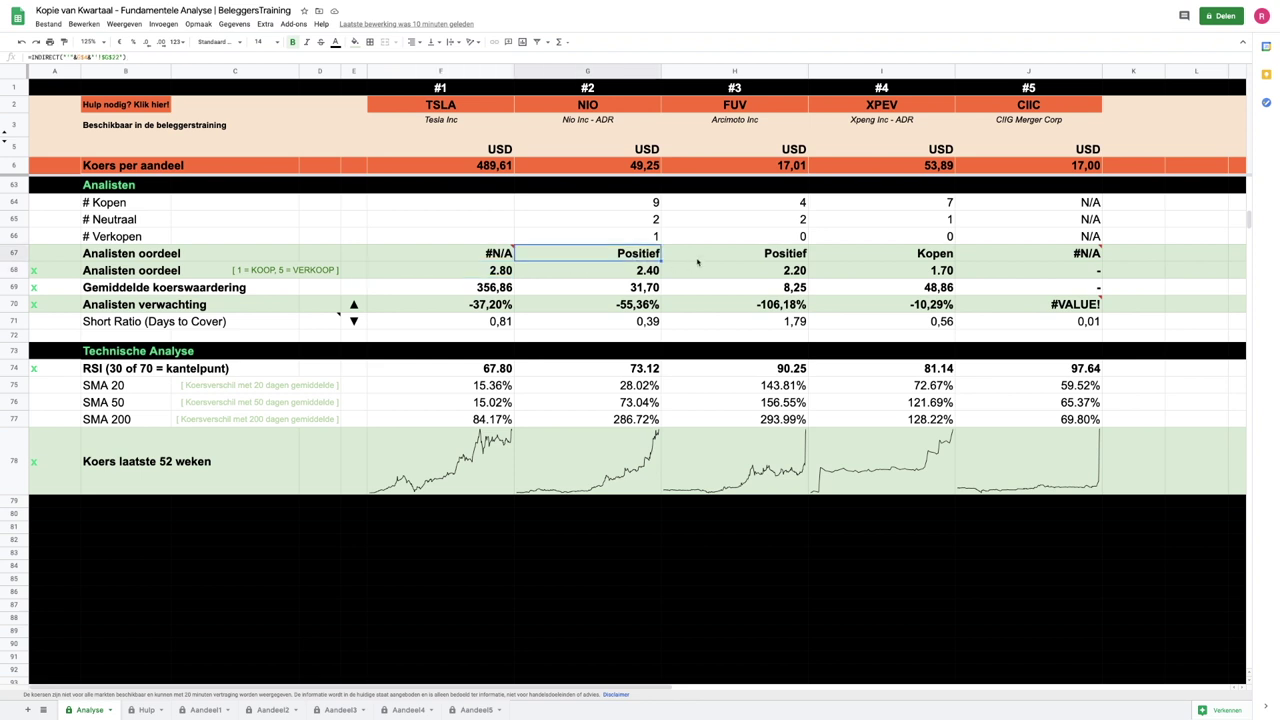
{"action": "left_click", "coordinate": [655, 203]}
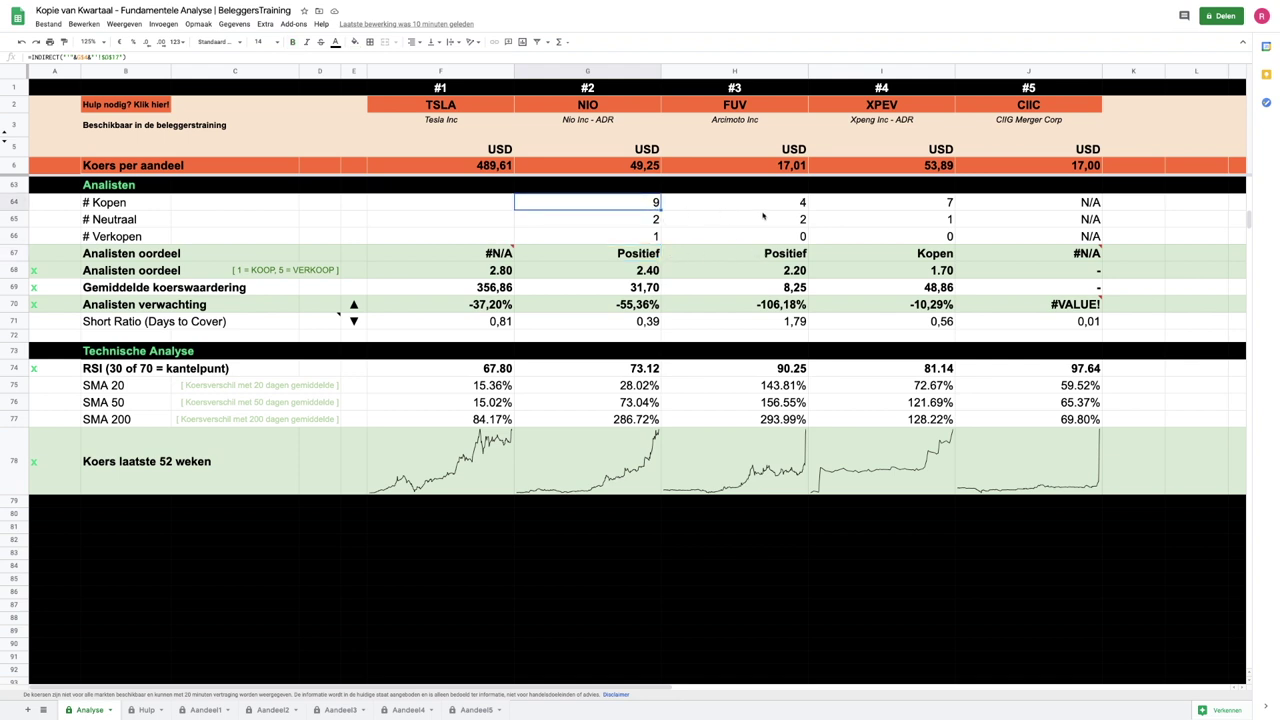
{"action": "left_click", "coordinate": [929, 205]}
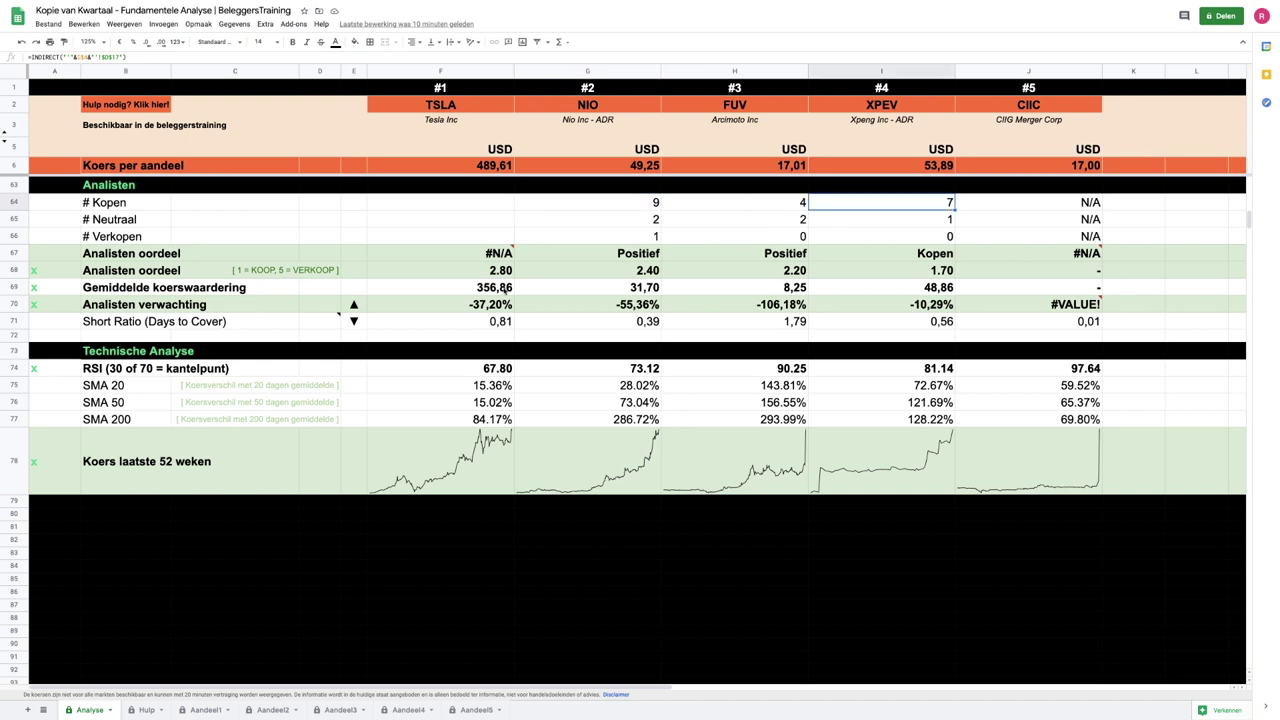
Compare TSLA's average analyst price target with its share price, and examine the analyst expectation (Analisten verwachting) row across the stocks.
{"action": "left_click", "coordinate": [473, 288]}
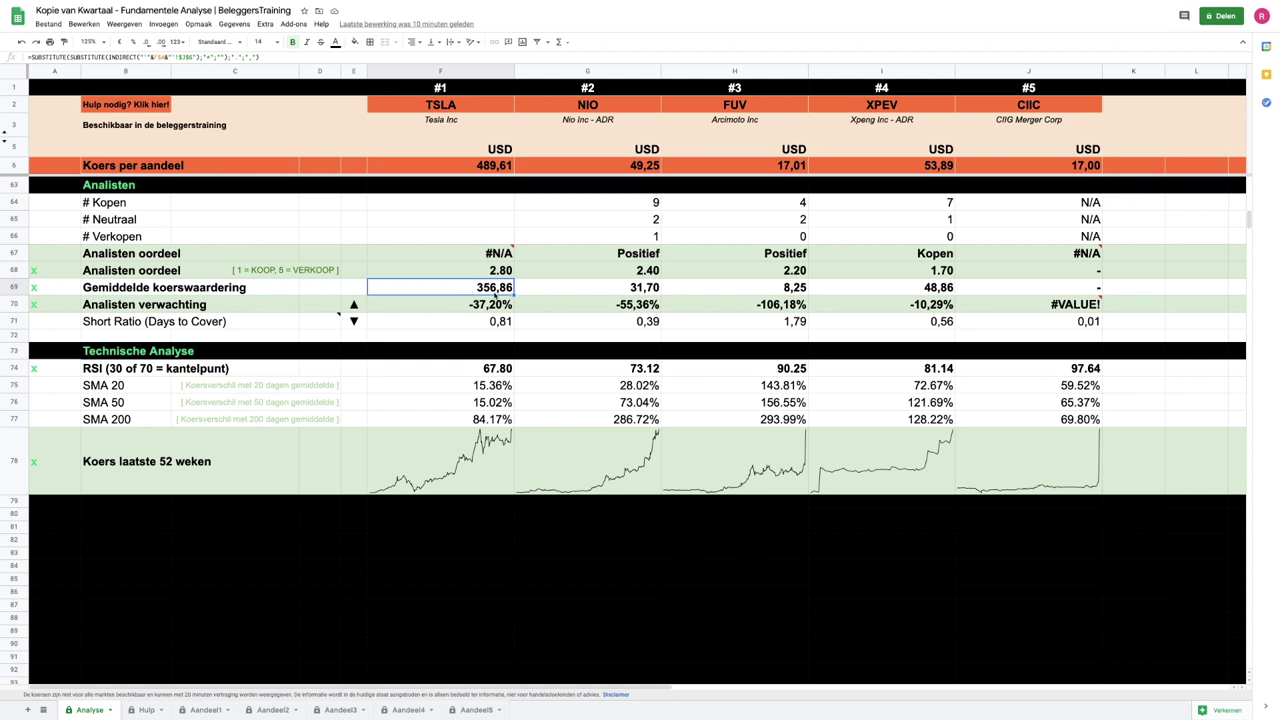
{"action": "left_click", "coordinate": [446, 167]}
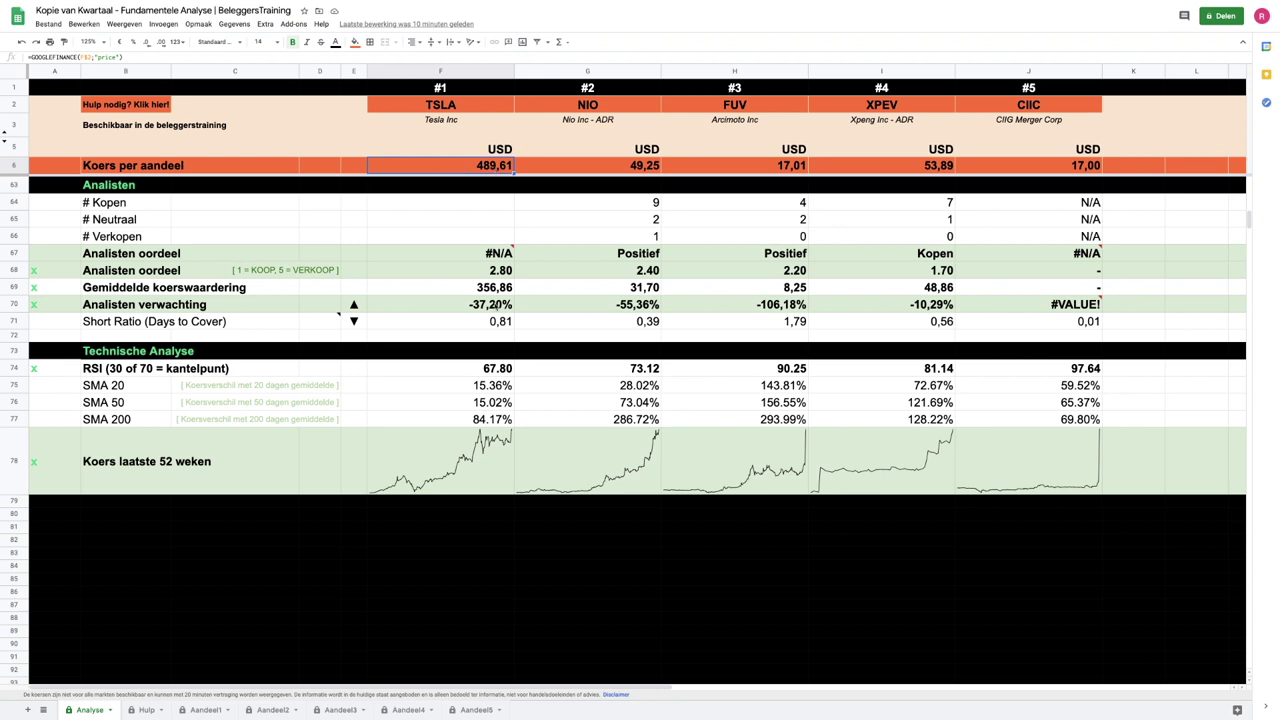
{"action": "left_click", "coordinate": [497, 304]}
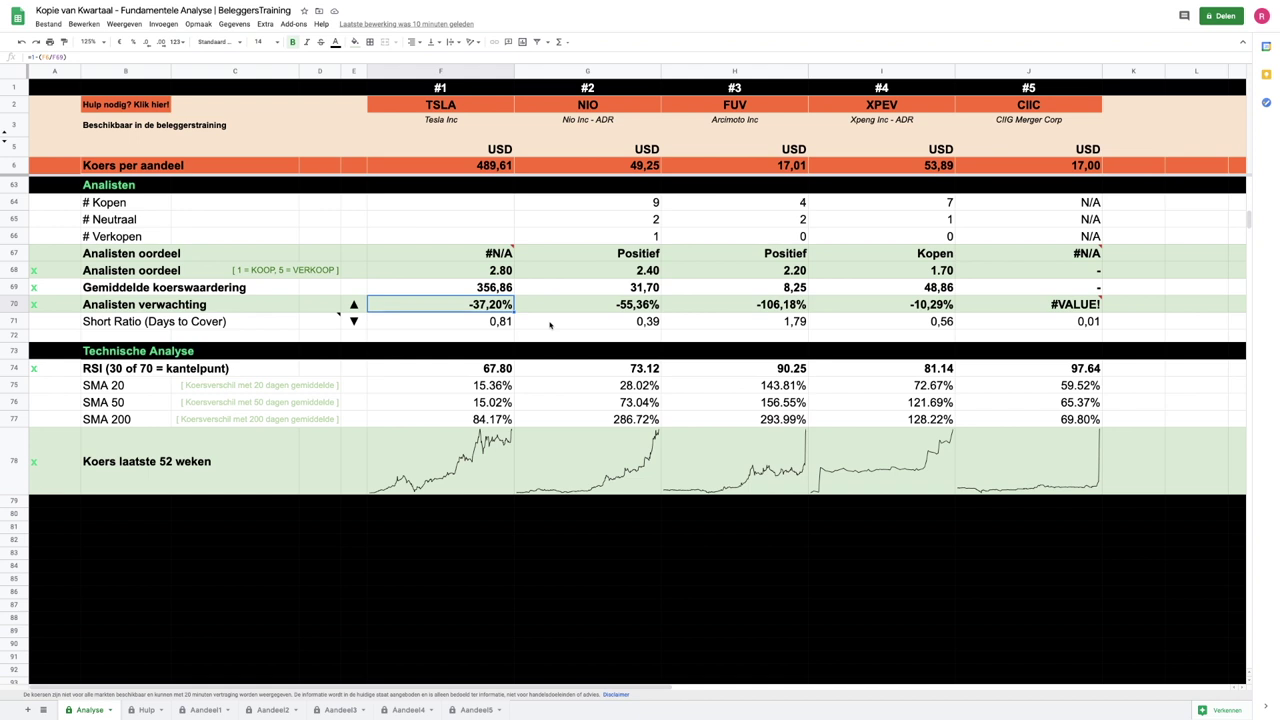
{"action": "left_click", "coordinate": [503, 290]}
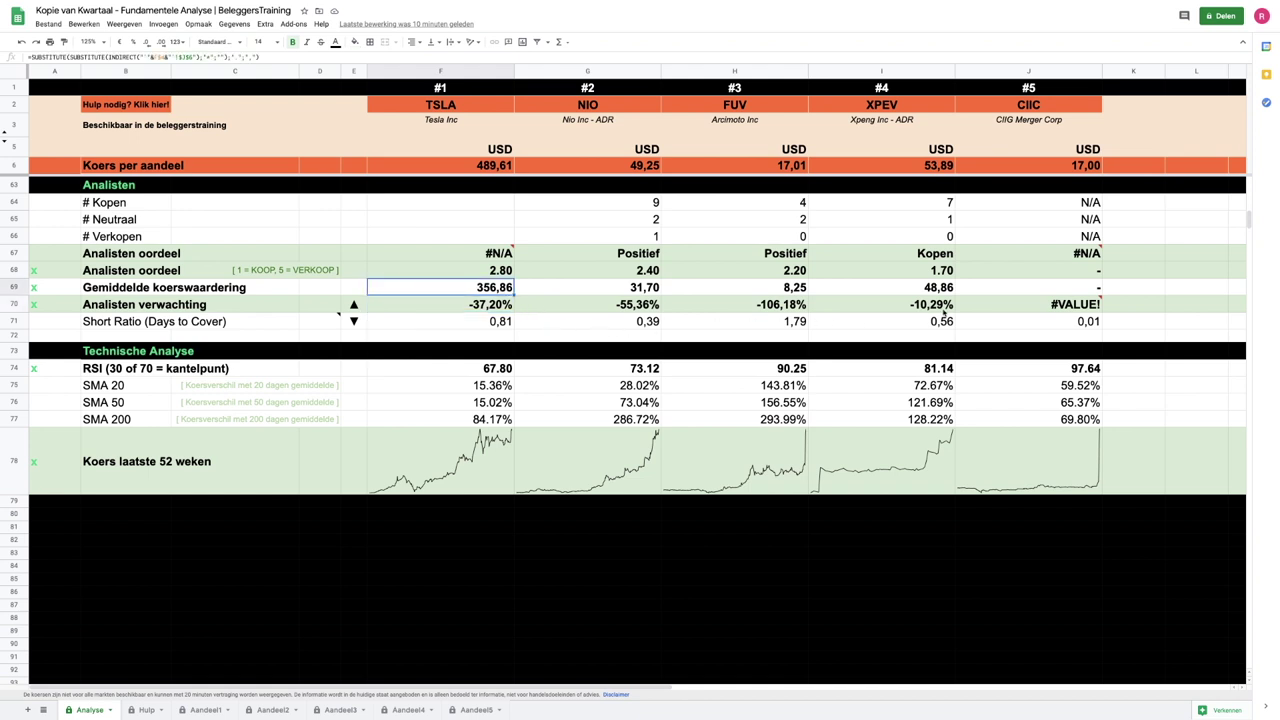
{"action": "left_click", "coordinate": [14, 304]}
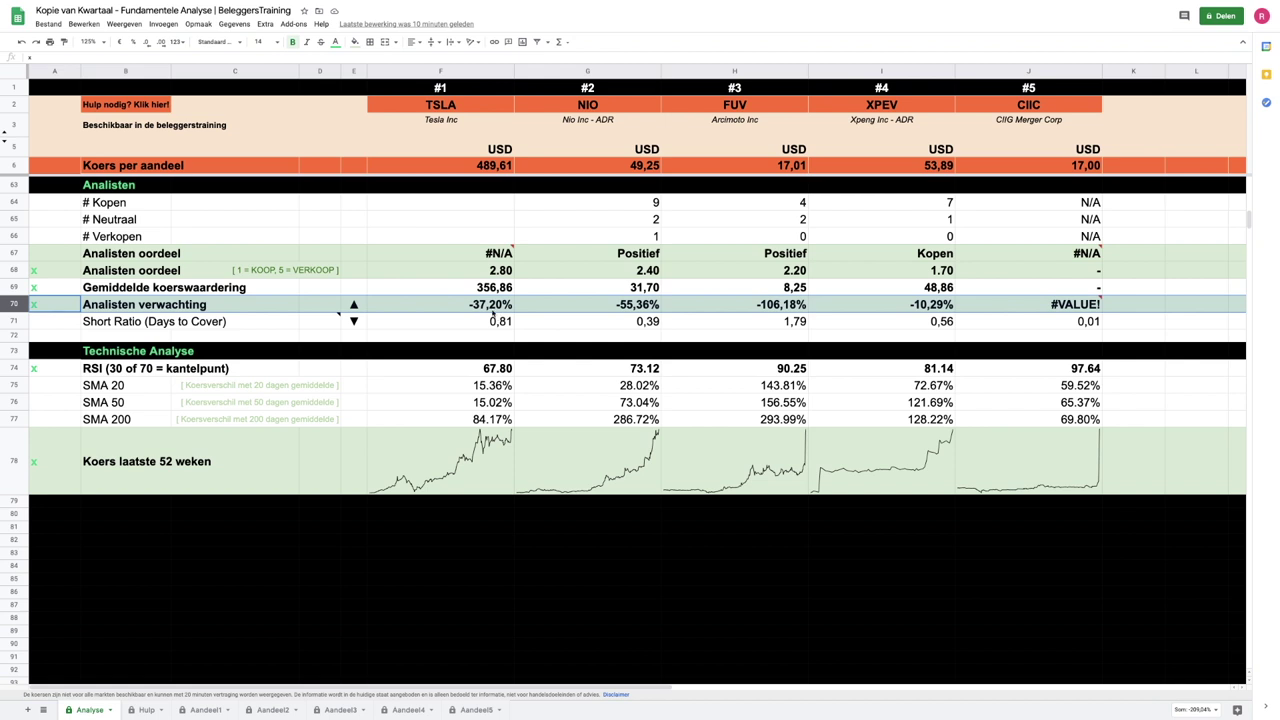
Compare the analyst expectation (Analisten verwachting) of NIO, FUV, XPEV and TSLA, checking NIO's average price target (Gemiddelde koerswaardering).
{"action": "left_click", "coordinate": [618, 304]}
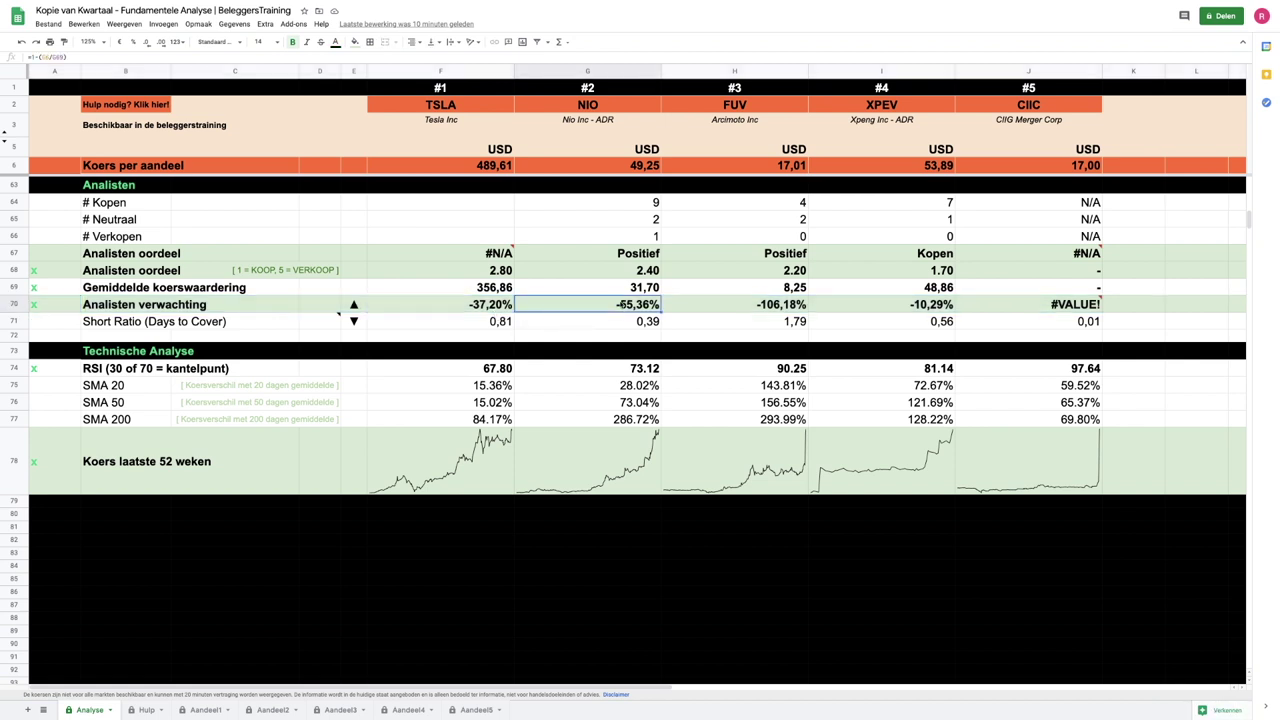
{"action": "left_click", "coordinate": [644, 292]}
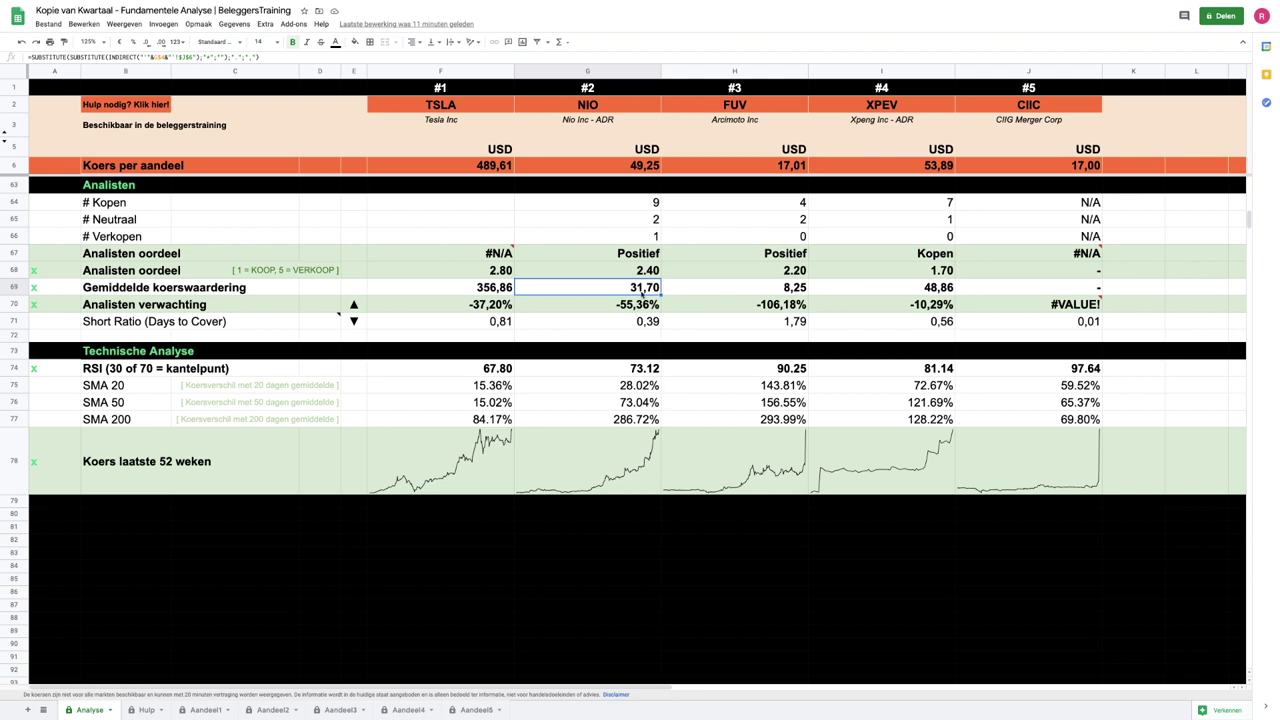
{"action": "left_click", "coordinate": [790, 304]}
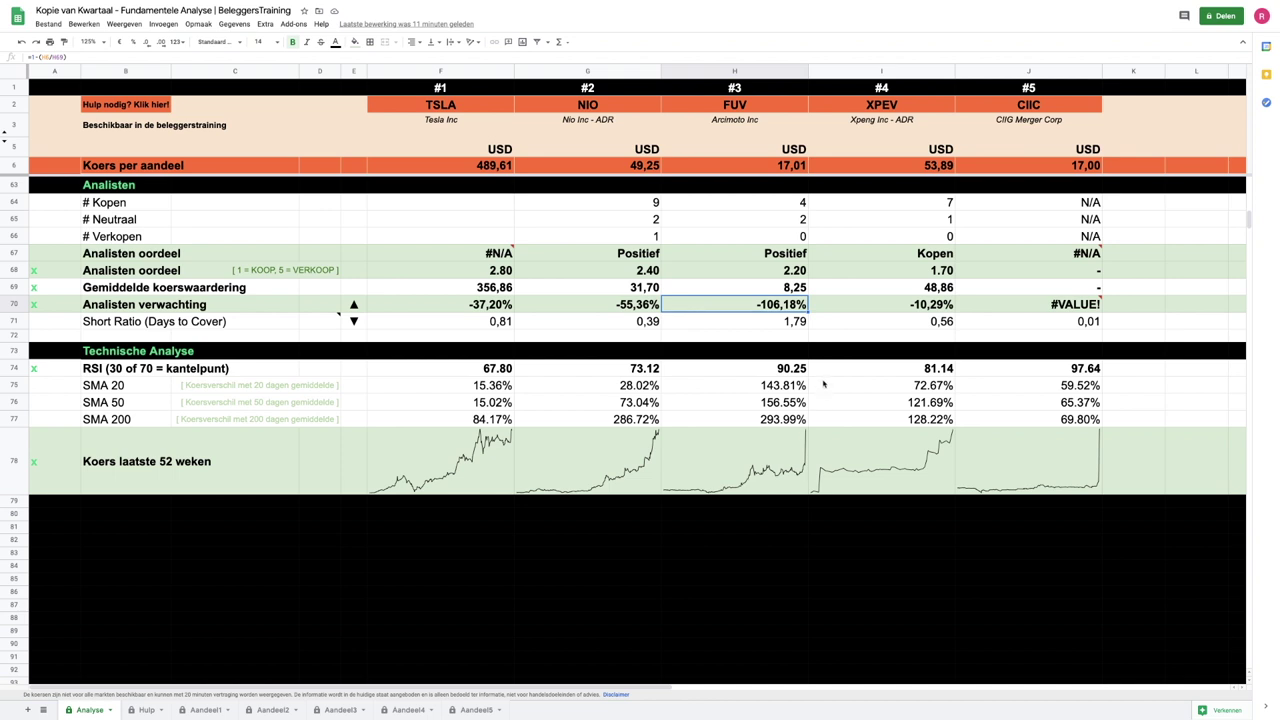
{"action": "left_click", "coordinate": [897, 306]}
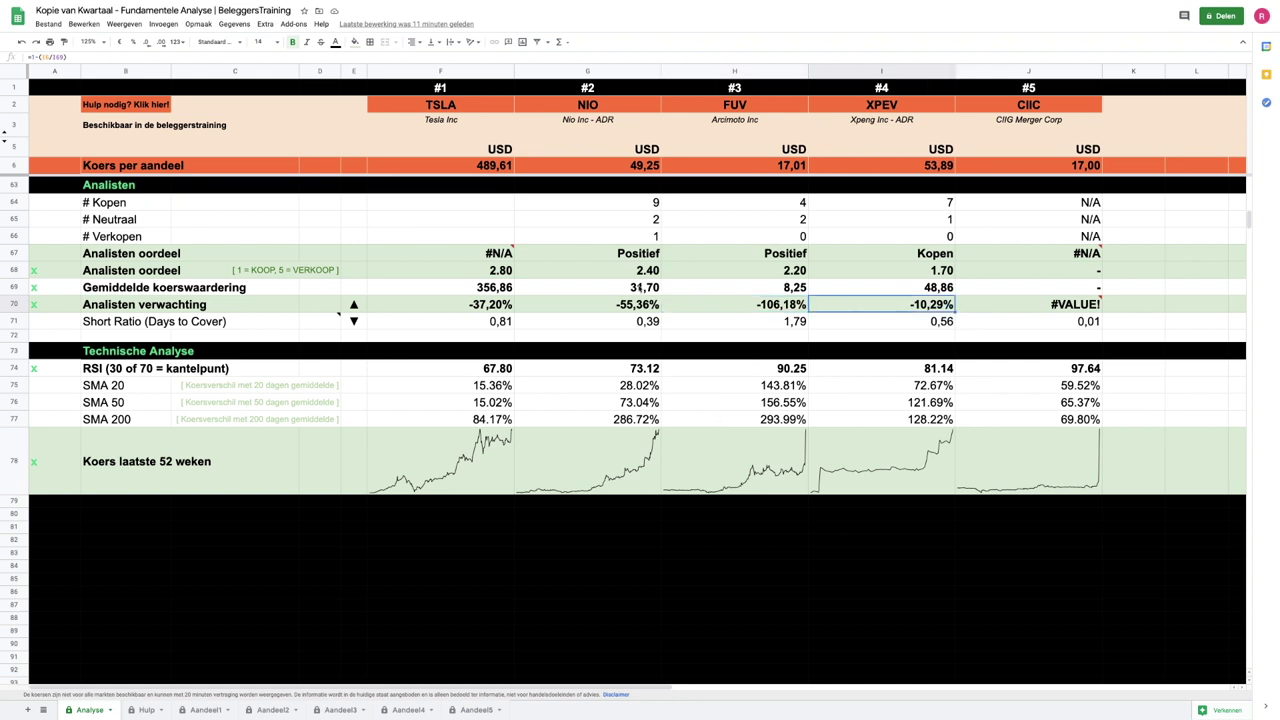
{"action": "left_click", "coordinate": [489, 310]}
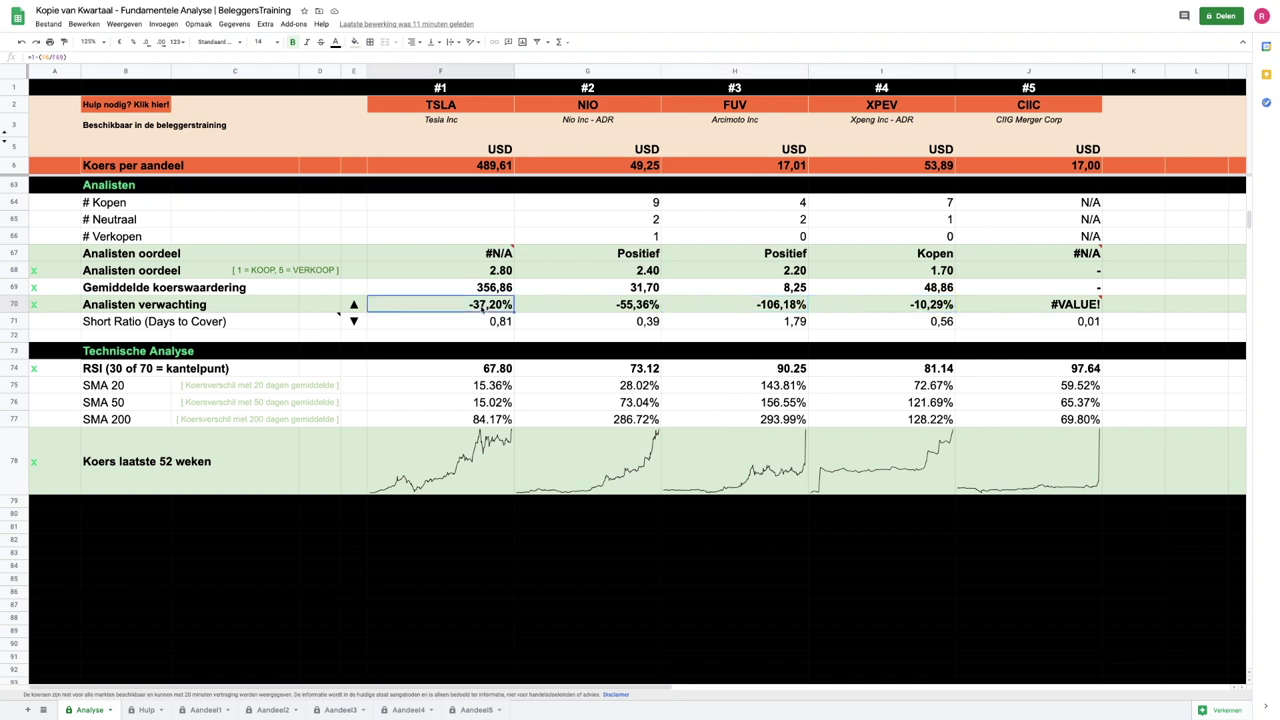
{"action": "left_click", "coordinate": [901, 303]}
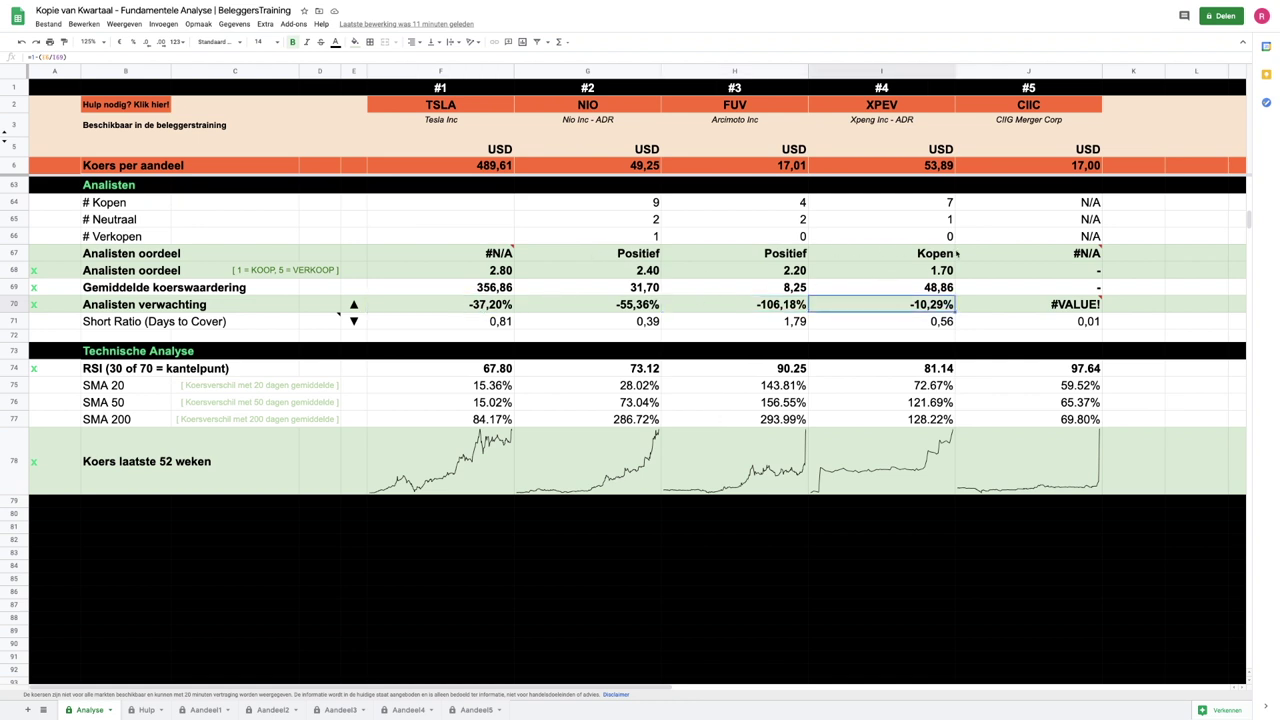
{"action": "mouse_move", "coordinate": [996, 253]}
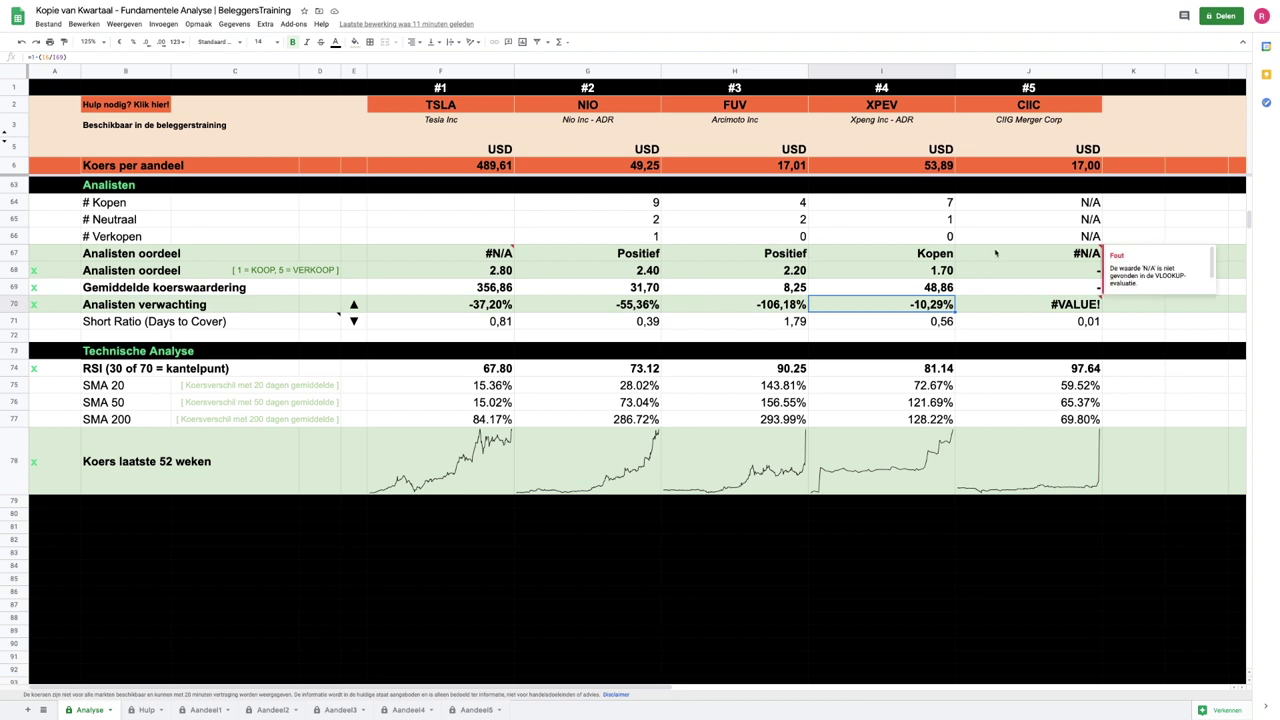
{"action": "left_click", "coordinate": [437, 309]}
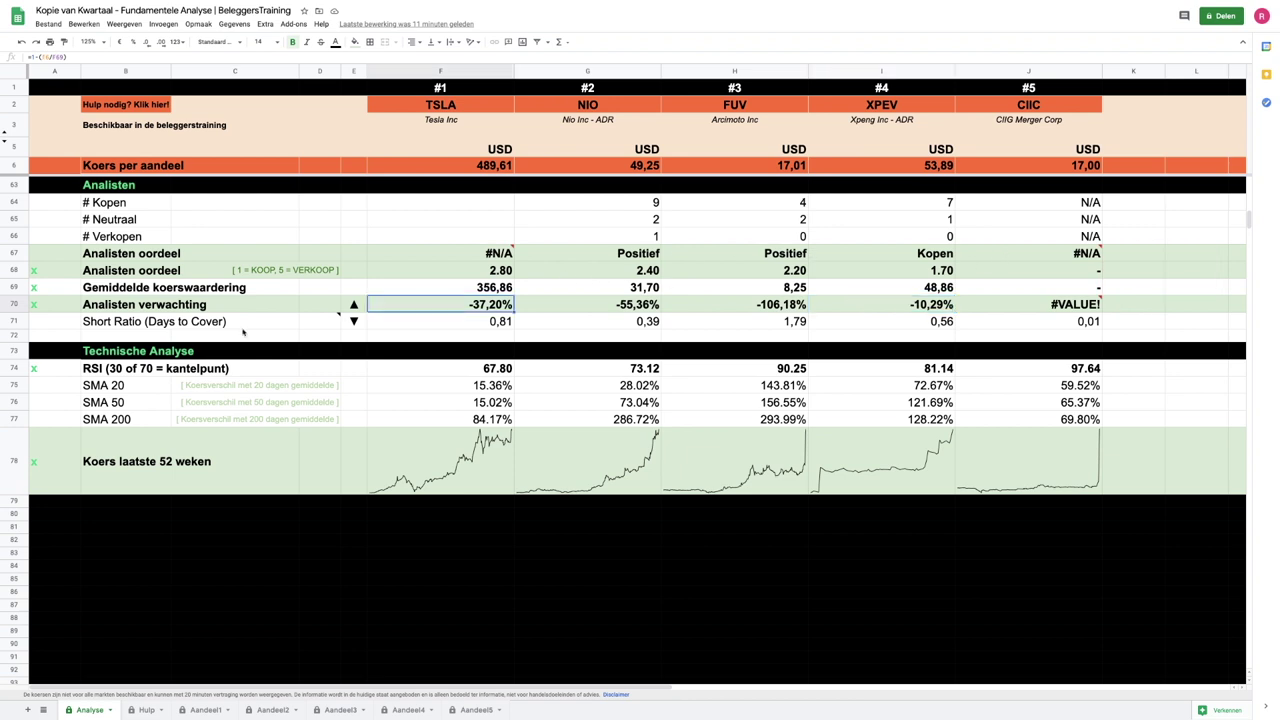
Examine the RSI row in the Technische Analyse section, comparing TSLA, NIO, FUV and CIIC against the 30 and 70 turning points.
{"action": "left_click", "coordinate": [56, 352]}
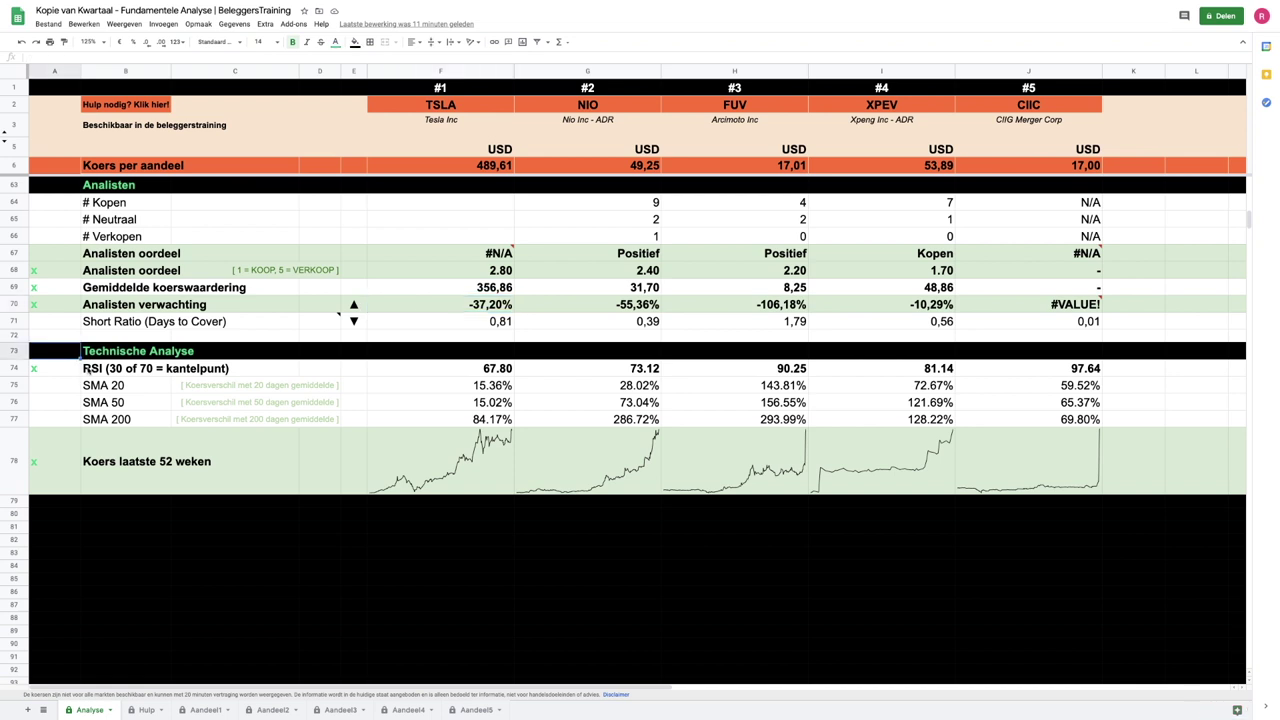
{"action": "left_click", "coordinate": [91, 370]}
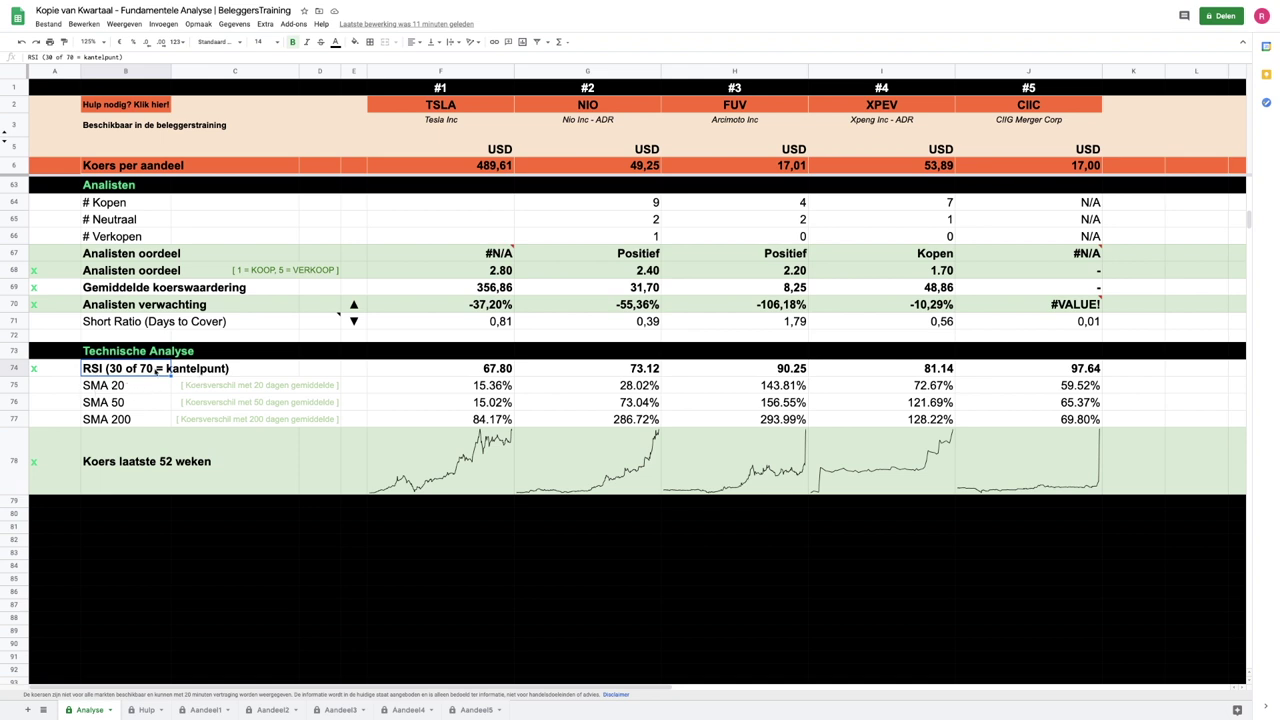
{"action": "left_click", "coordinate": [318, 368]}
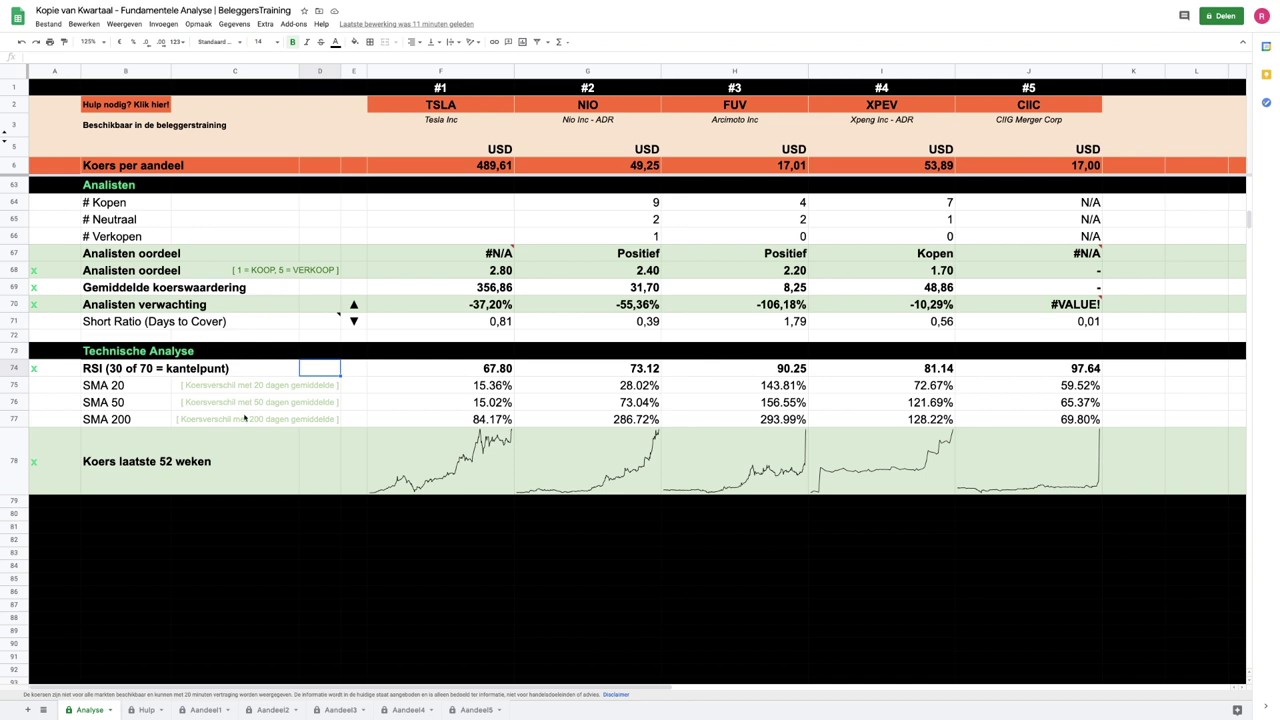
{"action": "left_click", "coordinate": [620, 371]}
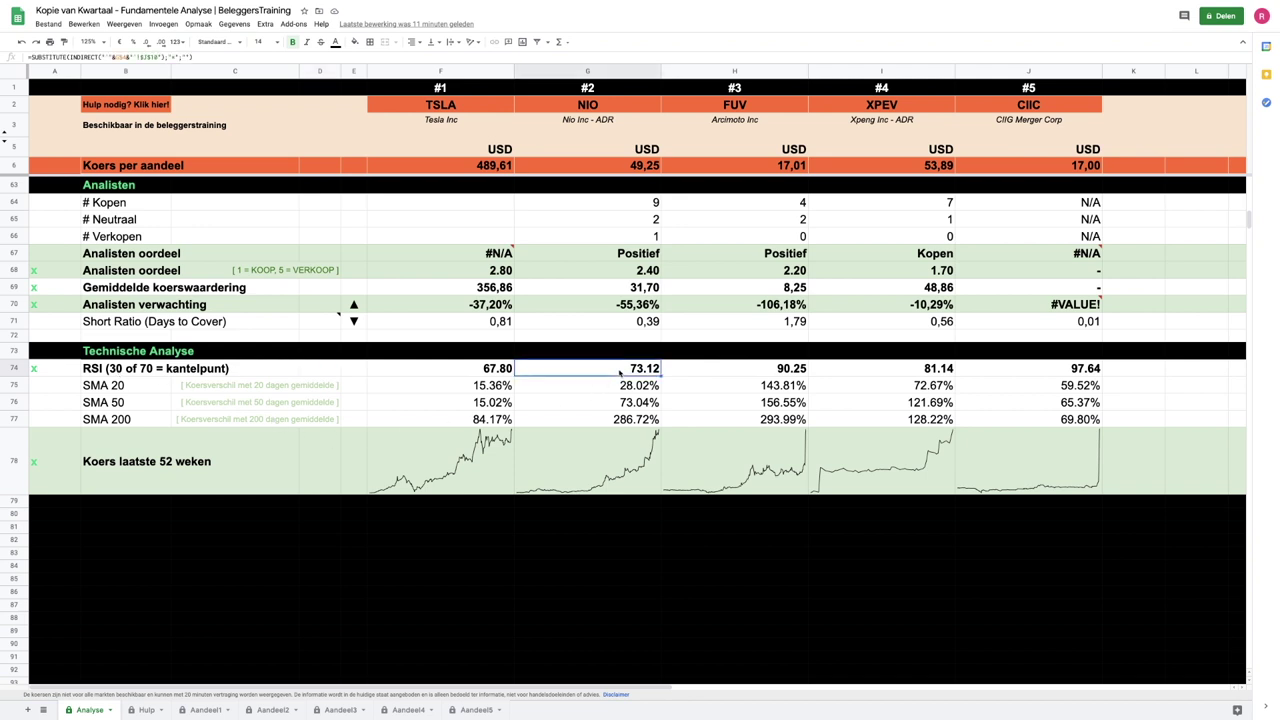
{"action": "left_click", "coordinate": [484, 368]}
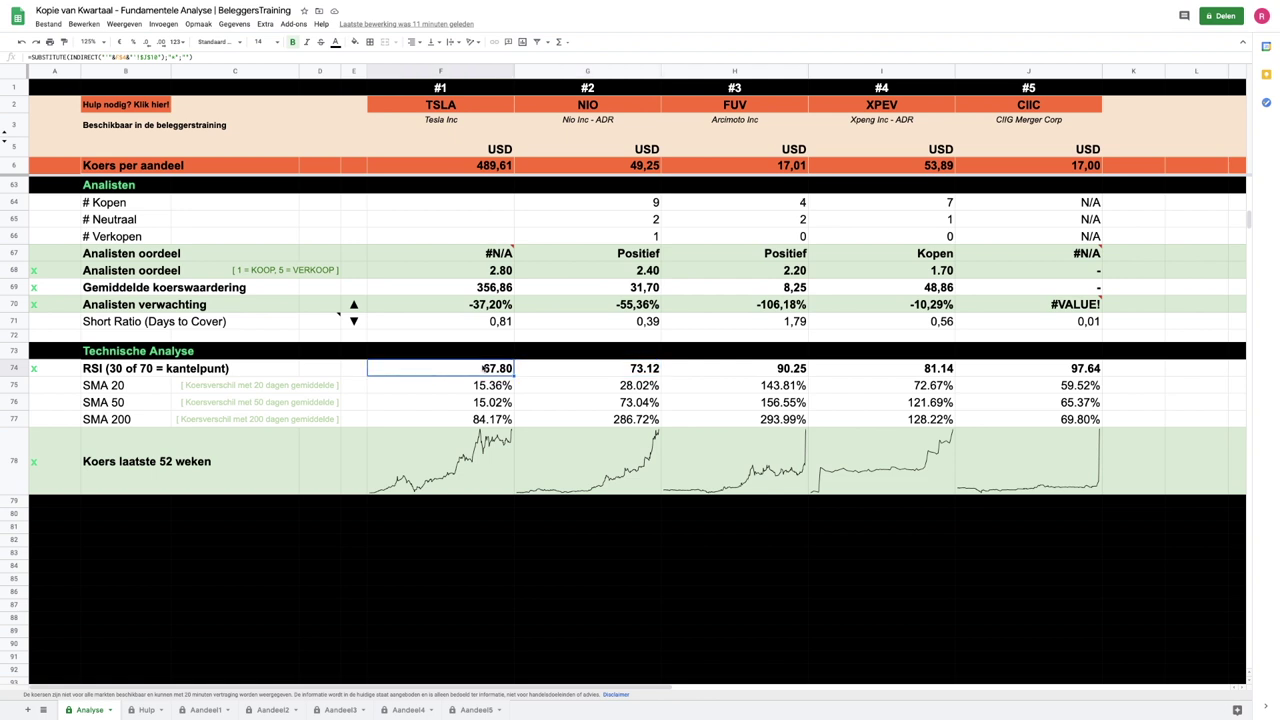
{"action": "key", "text": "Right"}
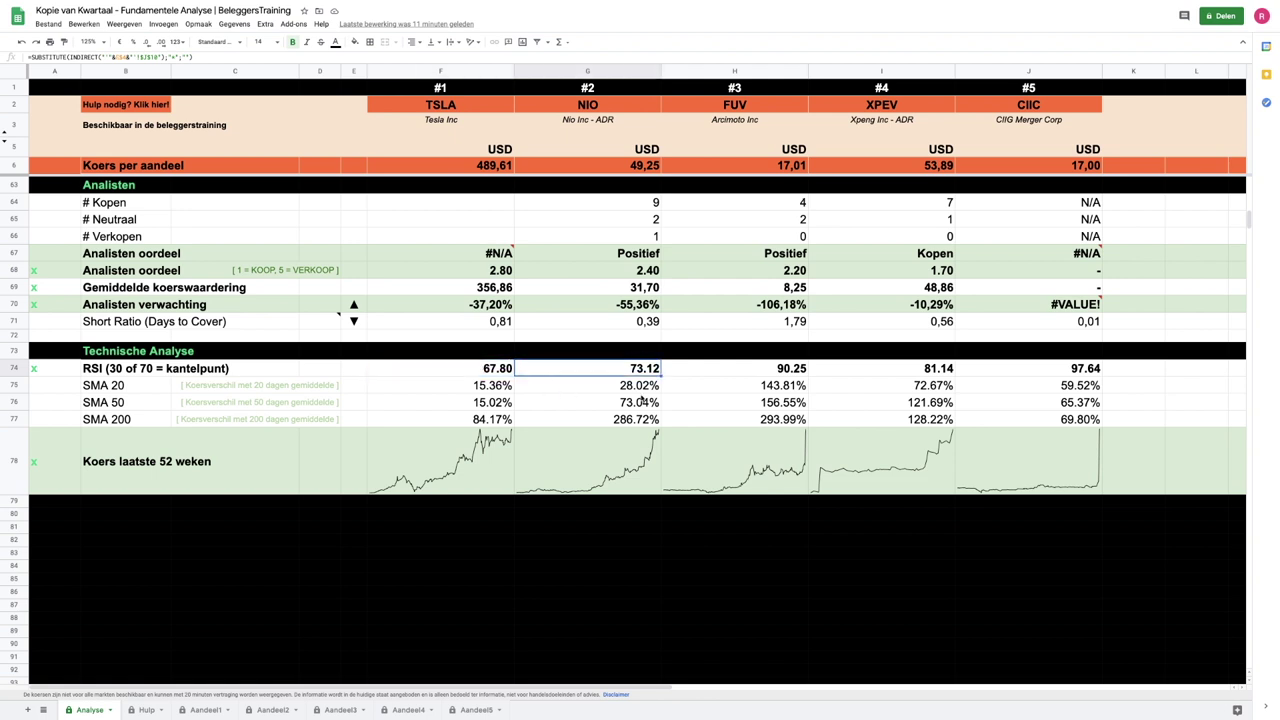
{"action": "left_click", "coordinate": [758, 366]}
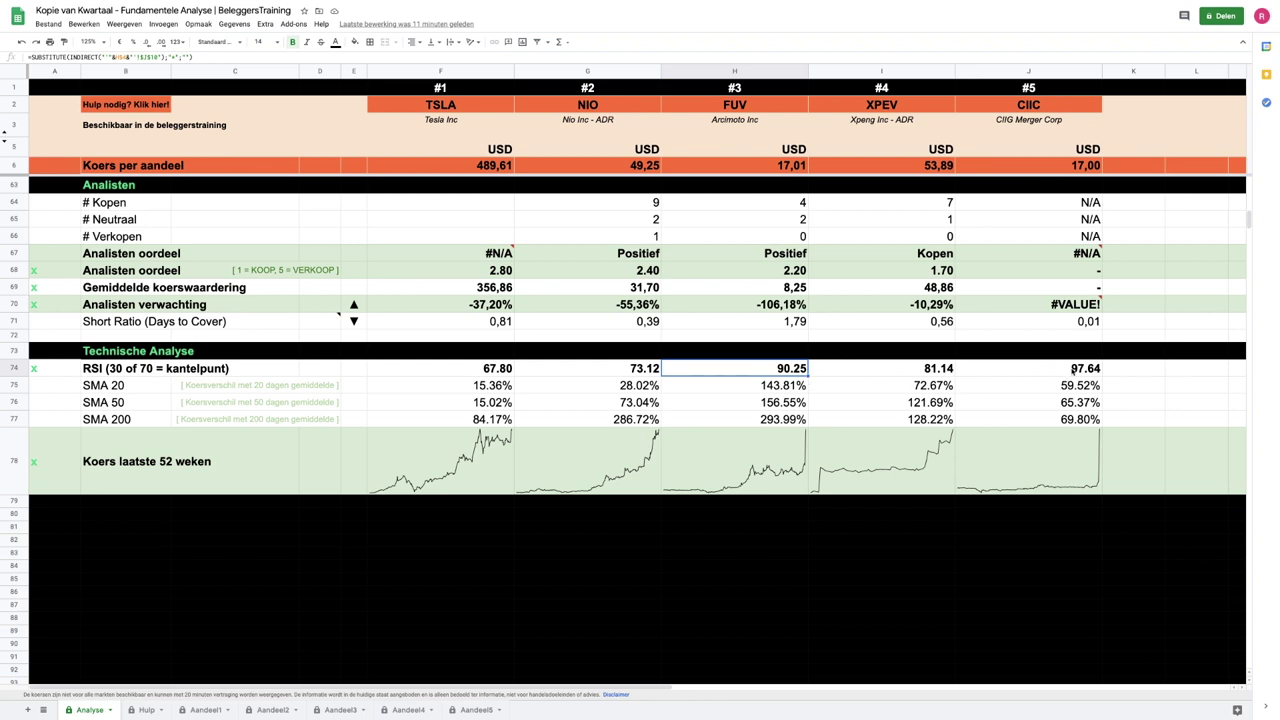
{"action": "left_click", "coordinate": [1045, 369]}
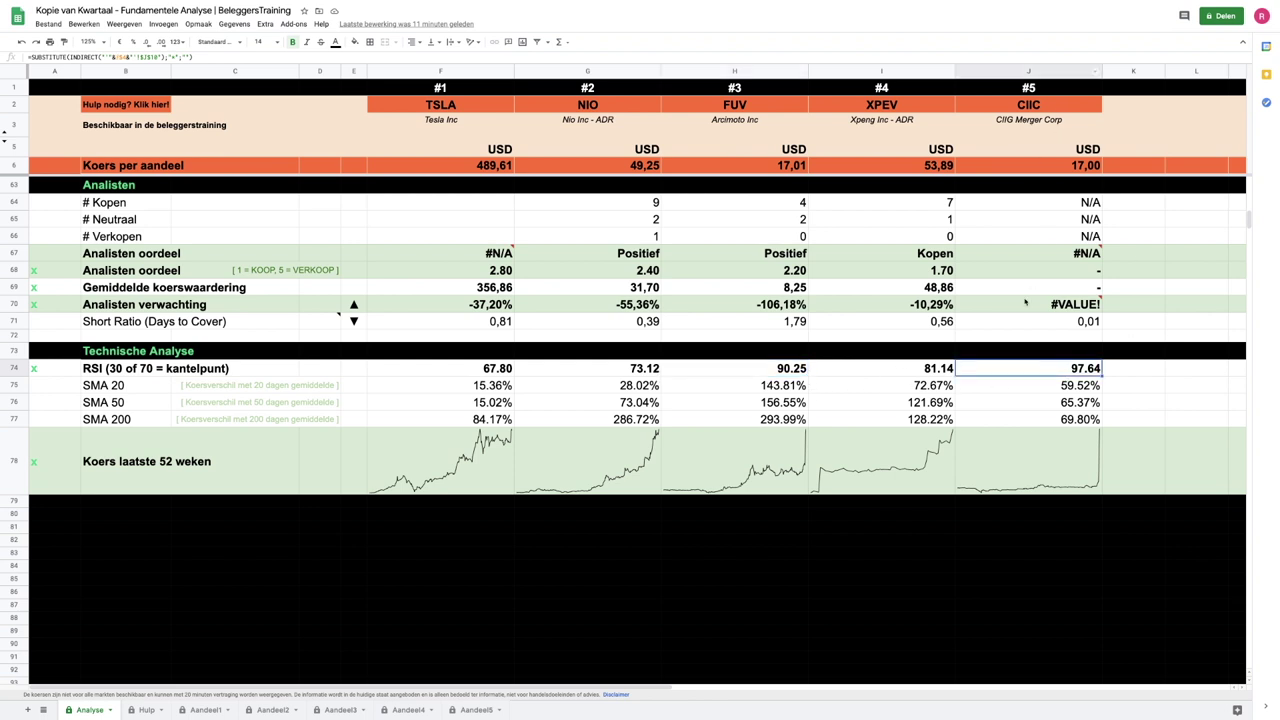
{"action": "mouse_move", "coordinate": [1025, 302]}
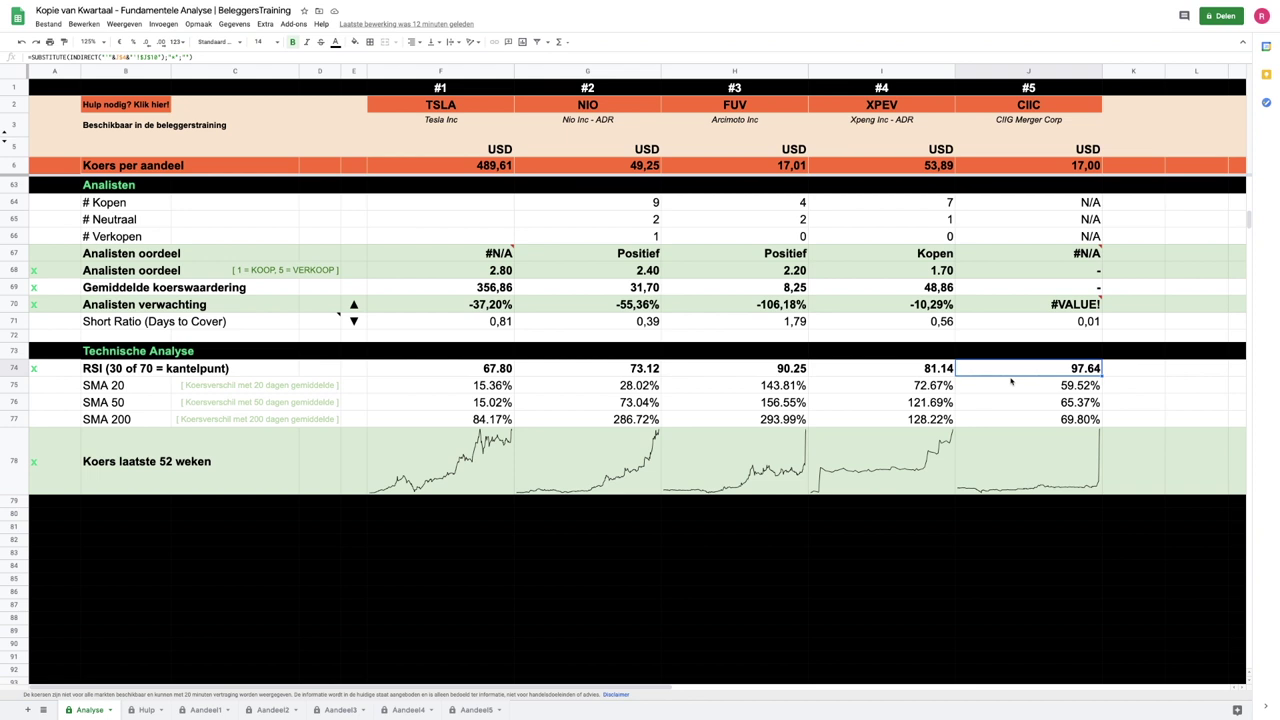